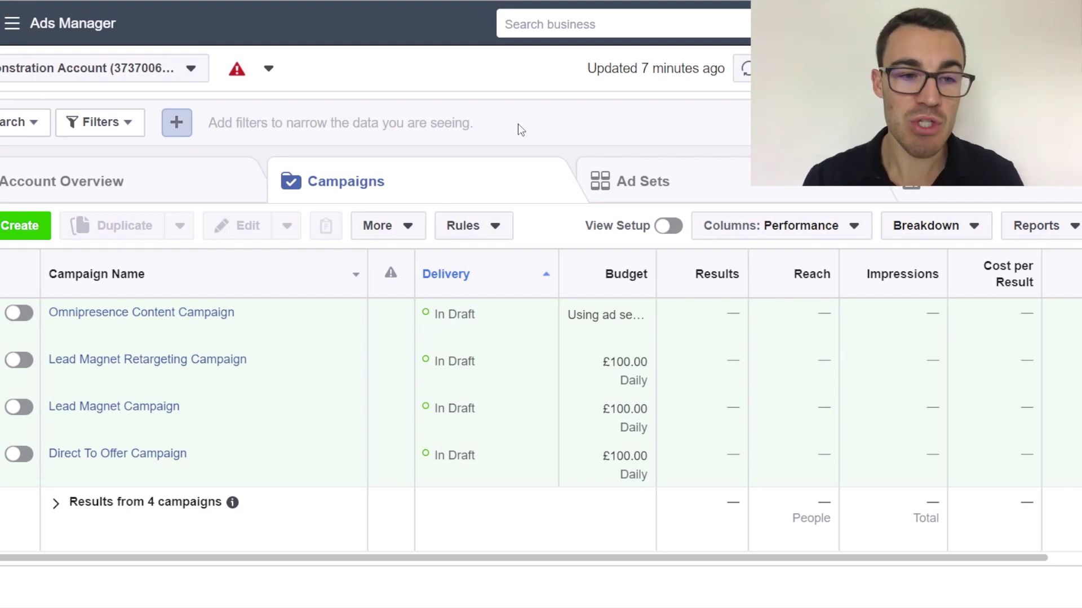
Start a new campaign from the Campaigns list using the green Create button.
{"action": "left_click", "coordinate": [9, 224]}
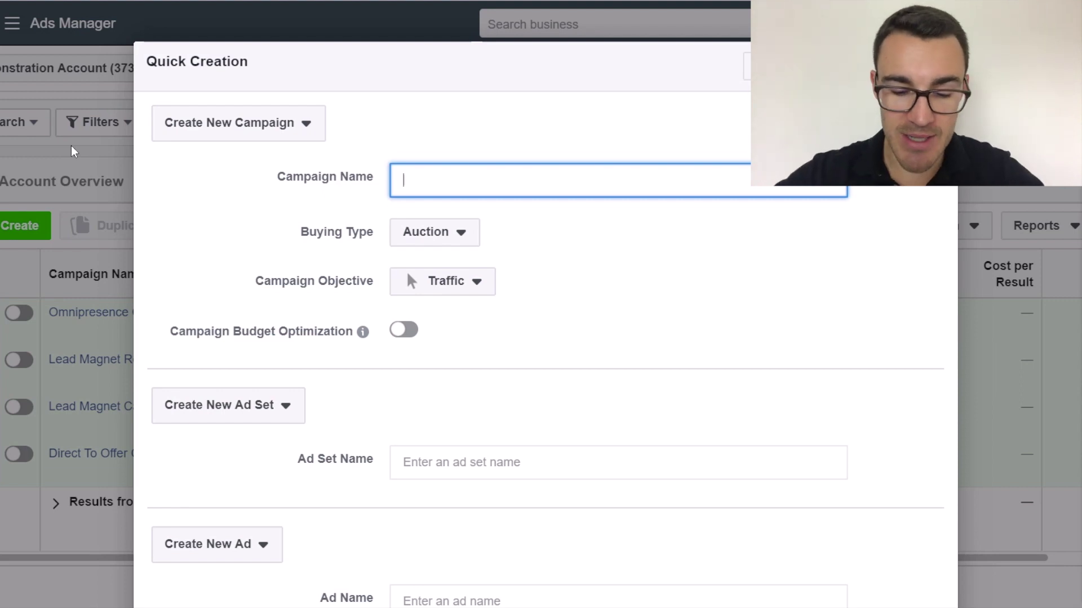
Name the campaign 'Personal Trainer Campaign' and set its objective to Lead generation.
{"action": "type", "text": "Personal Training Ca"}
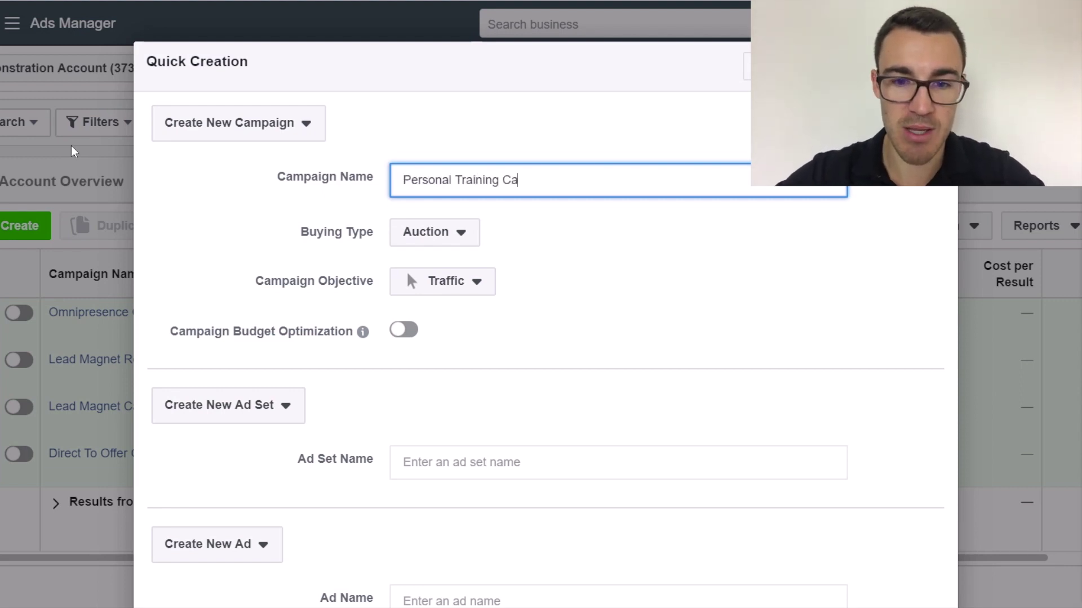
{"action": "type", "text": "m"}
{"action": "key", "text": "BackSpace"}
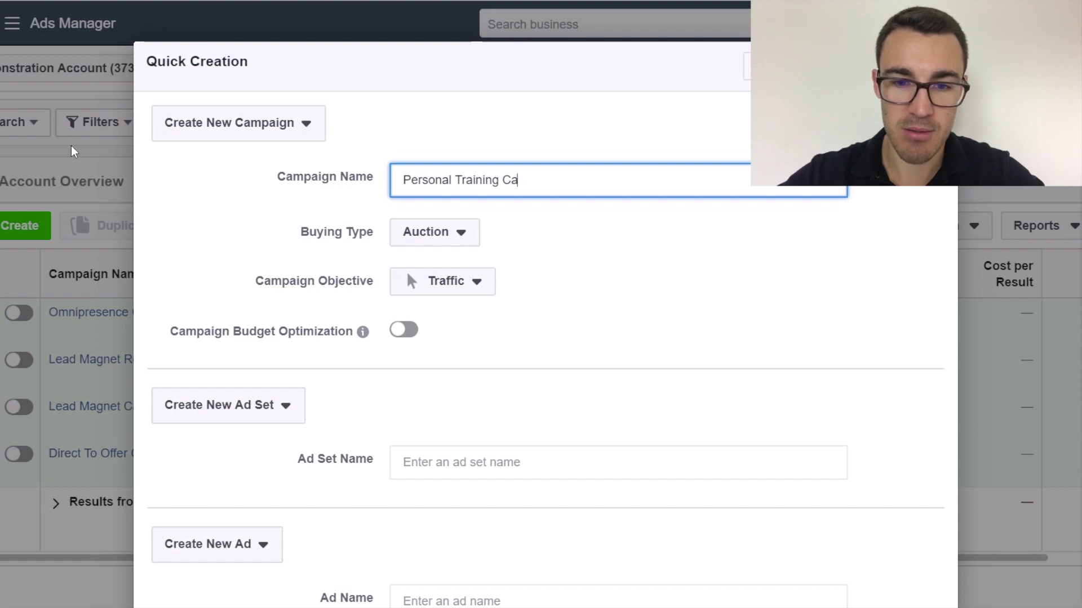
{"action": "key", "text": "BackSpace"}
{"action": "key", "text": "BackSpace"}
{"action": "key", "text": "BackSpace"}
{"action": "key", "text": "BackSpace"}
{"action": "key", "text": "BackSpace"}
{"action": "key", "text": "BackSpace"}
{"action": "type", "text": "er C"}
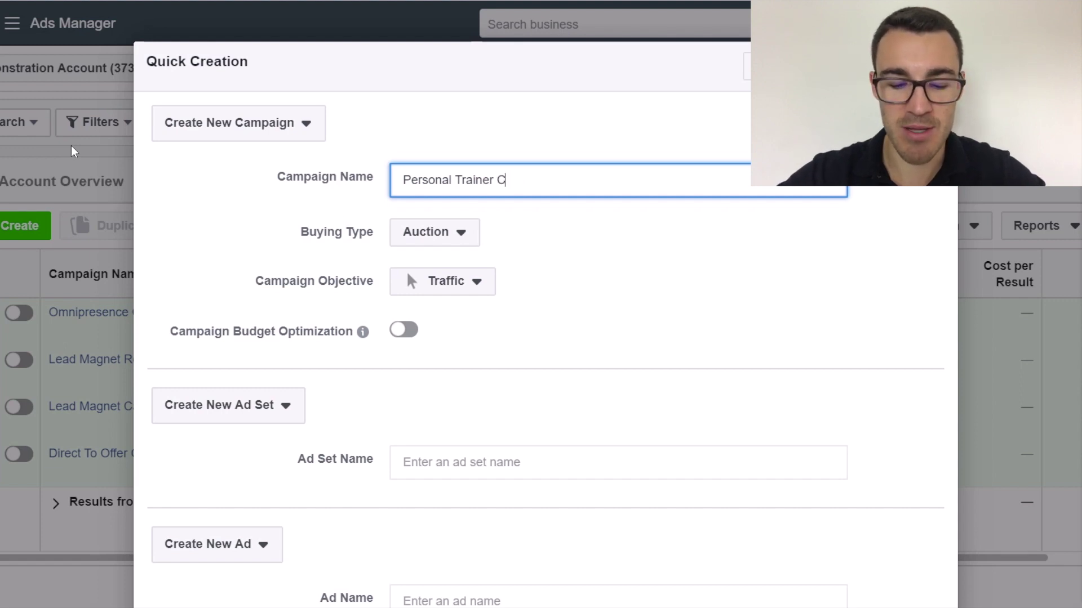
{"action": "type", "text": "ampaign"}
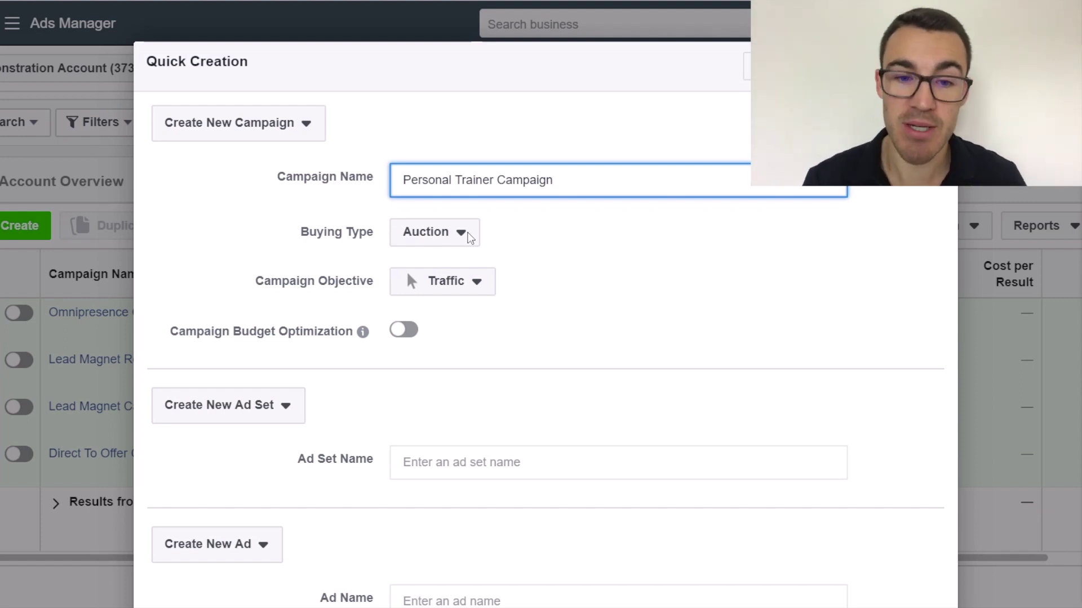
{"action": "left_click", "coordinate": [482, 288]}
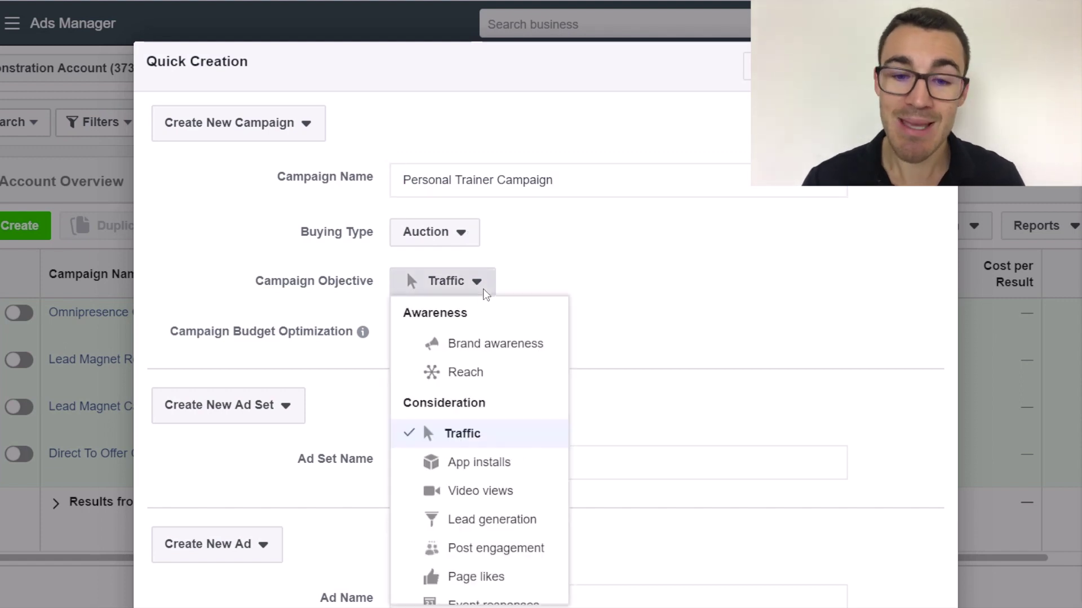
{"action": "scroll", "coordinate": [508, 398], "scroll_direction": "down", "scroll_amount": 2}
{"action": "left_click", "coordinate": [496, 412]}
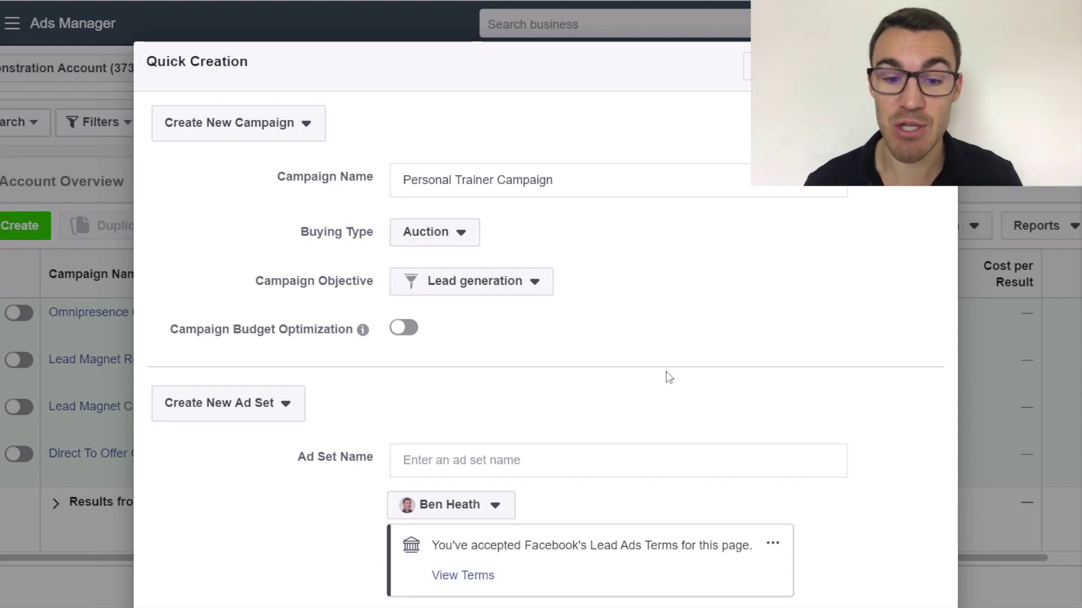
Name the ad set 'Local Area' and the ad 'Placeholder', then save to draft.
{"action": "scroll", "coordinate": [507, 380], "scroll_direction": "down", "scroll_amount": 2}
{"action": "left_click", "coordinate": [444, 378]}
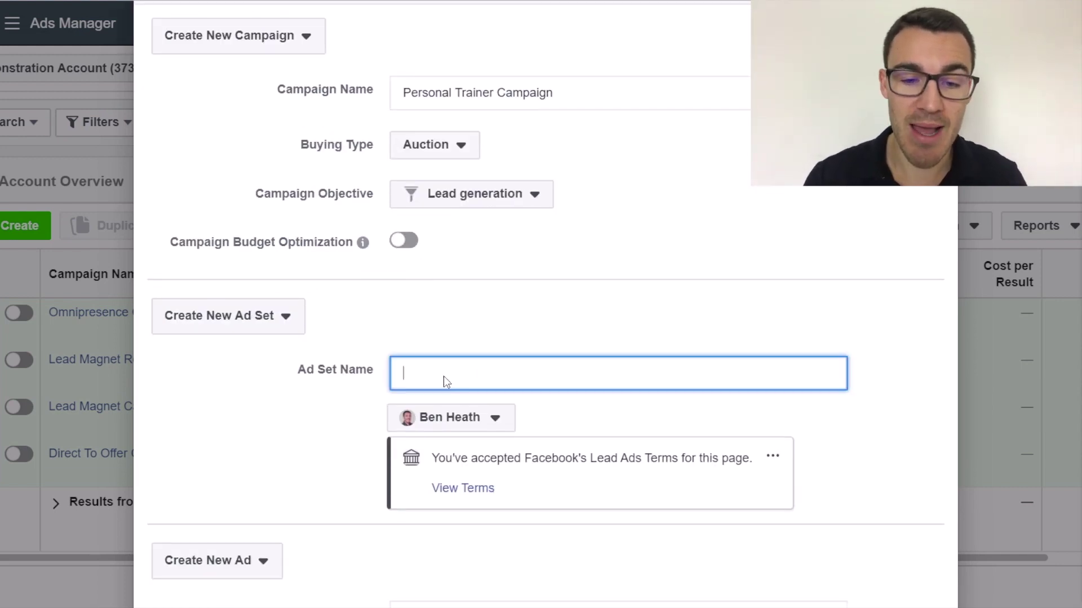
{"action": "type", "text": "Local Area"}
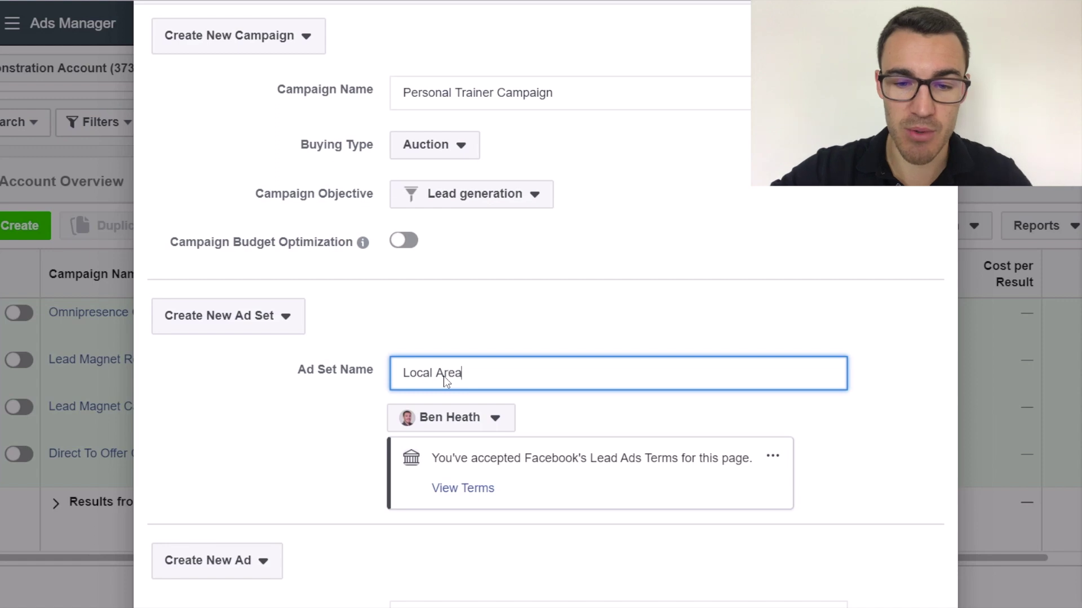
{"action": "scroll", "coordinate": [444, 377], "scroll_direction": "down", "scroll_amount": 3}
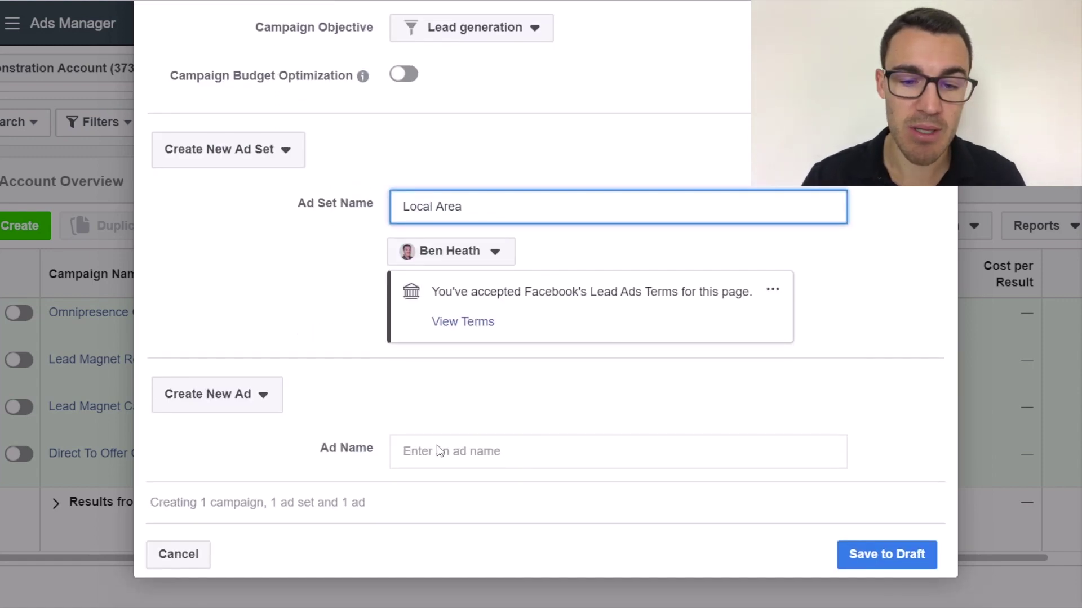
{"action": "left_click", "coordinate": [437, 445]}
{"action": "type", "text": "Placeholder"}
{"action": "left_click", "coordinate": [890, 558]}
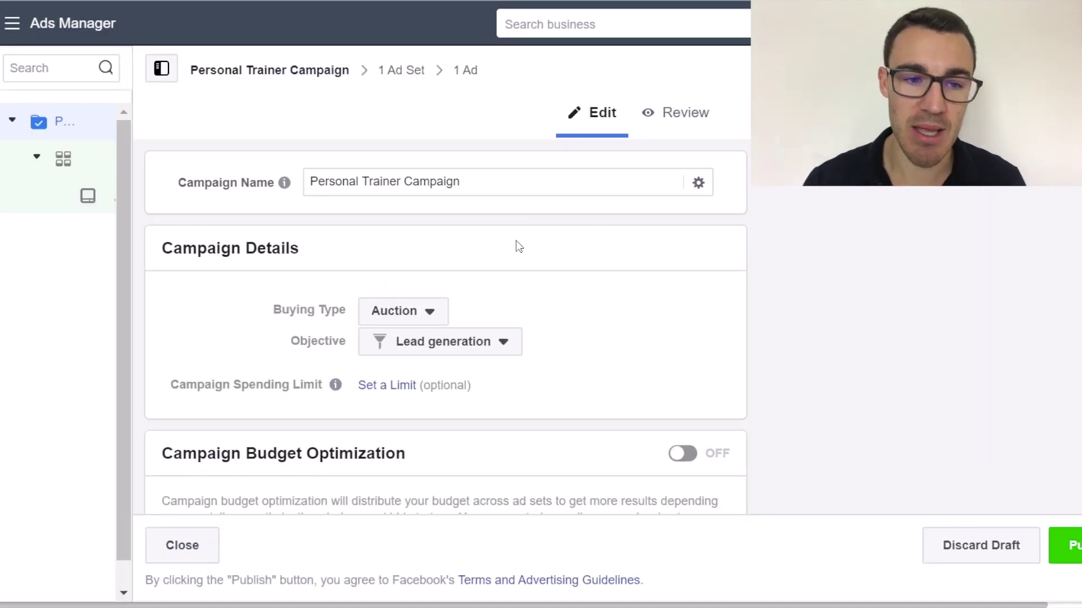
Switch Campaign Budget Optimization on, keeping the £20.00 daily budget with Lowest cost bid strategy.
{"action": "scroll", "coordinate": [696, 309], "scroll_direction": "down", "scroll_amount": 1}
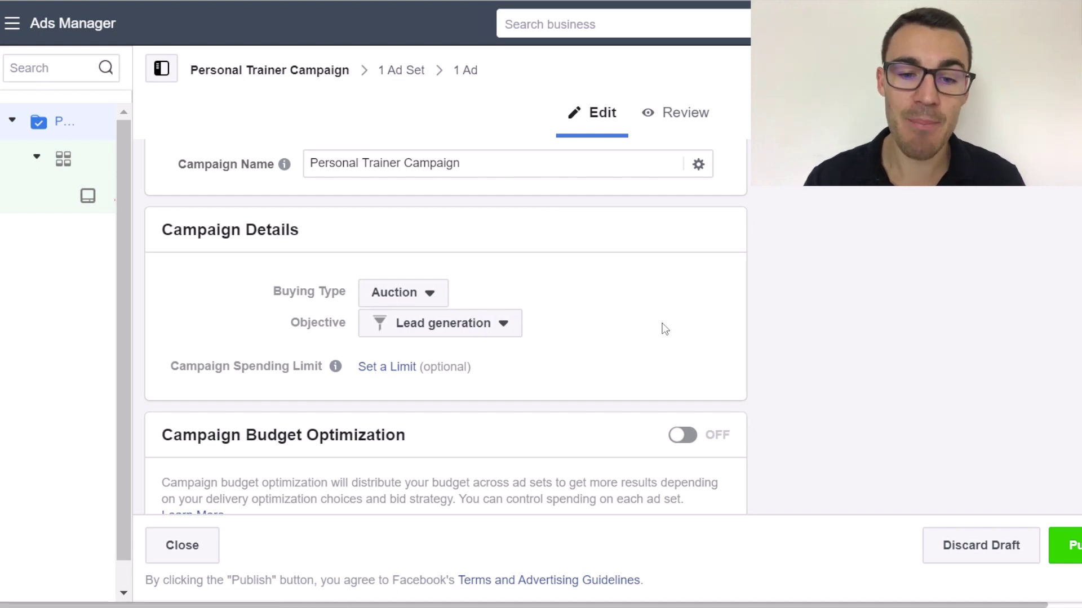
{"action": "scroll", "coordinate": [662, 326], "scroll_direction": "down", "scroll_amount": 1}
{"action": "scroll", "coordinate": [661, 326], "scroll_direction": "up", "scroll_amount": 1}
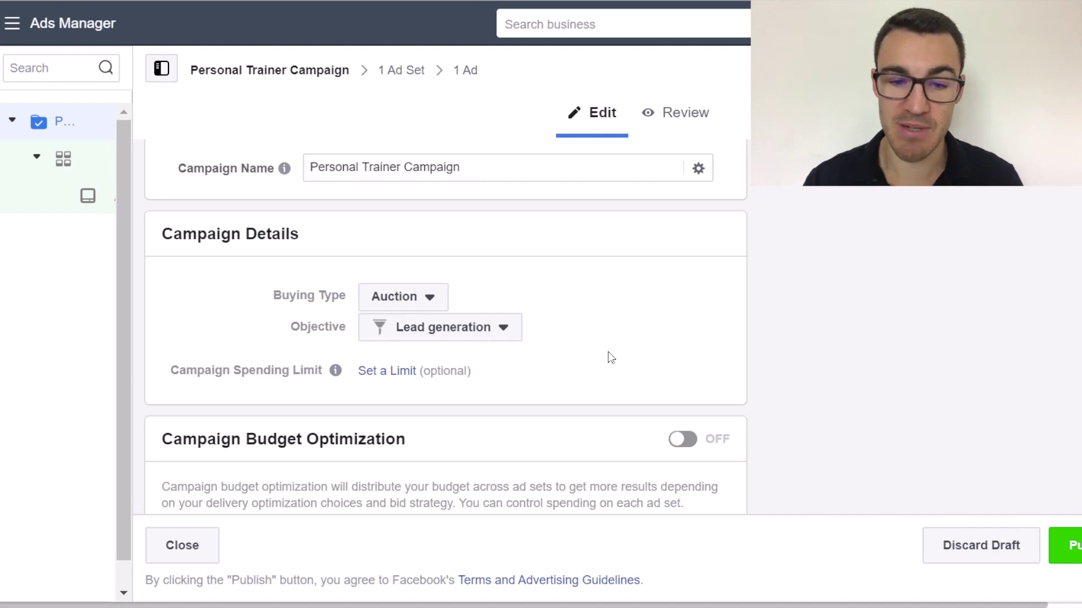
{"action": "scroll", "coordinate": [608, 352], "scroll_direction": "down", "scroll_amount": 1}
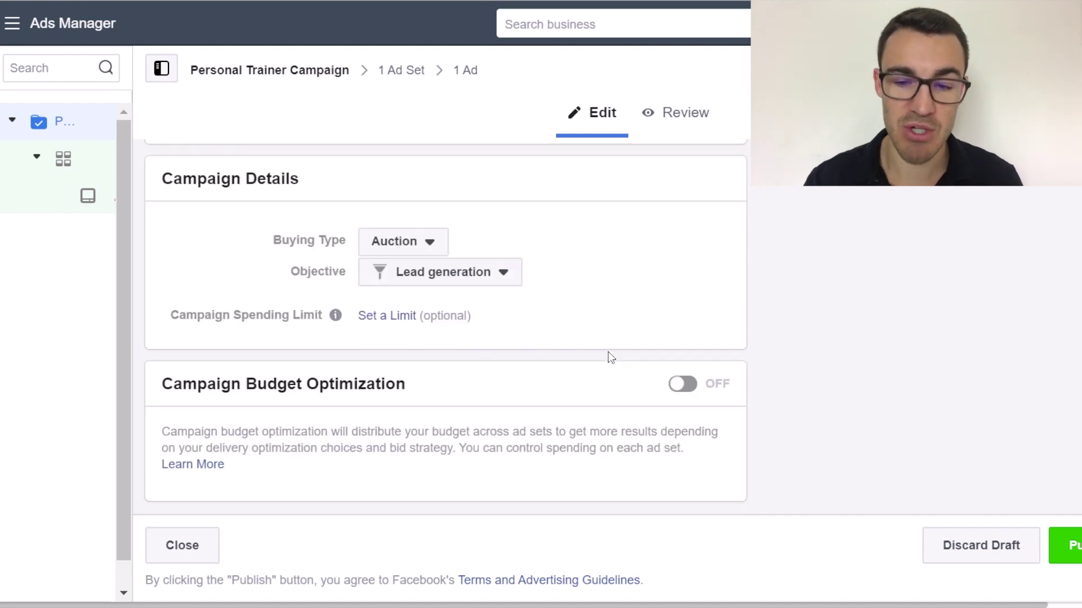
{"action": "left_click", "coordinate": [696, 387]}
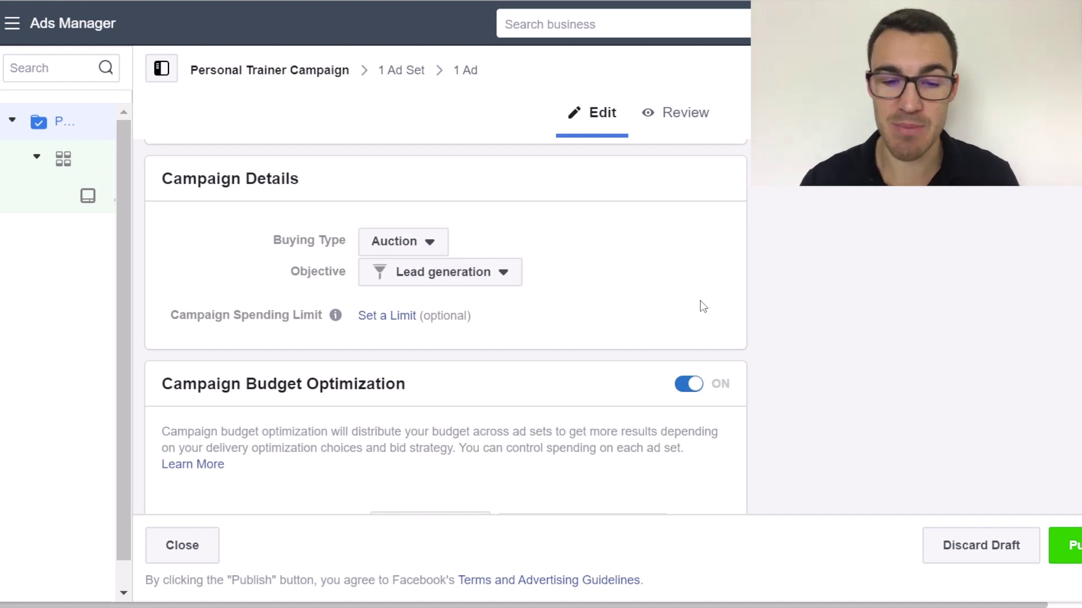
{"action": "scroll", "coordinate": [703, 305], "scroll_direction": "down", "scroll_amount": 3}
{"action": "scroll", "coordinate": [625, 321], "scroll_direction": "down", "scroll_amount": 1}
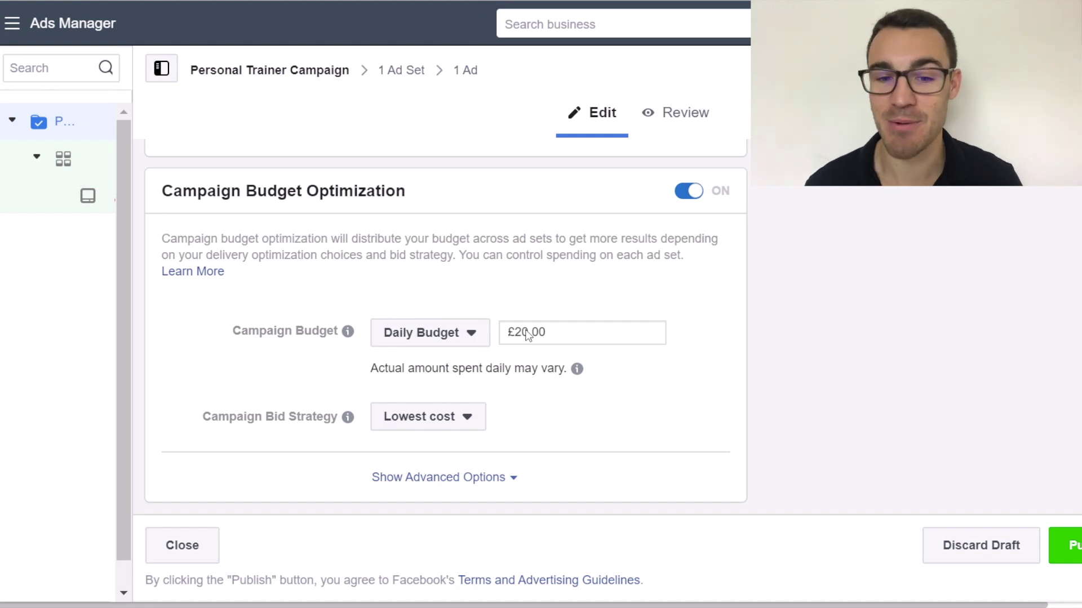
{"action": "scroll", "coordinate": [527, 336], "scroll_direction": "up", "scroll_amount": 5}
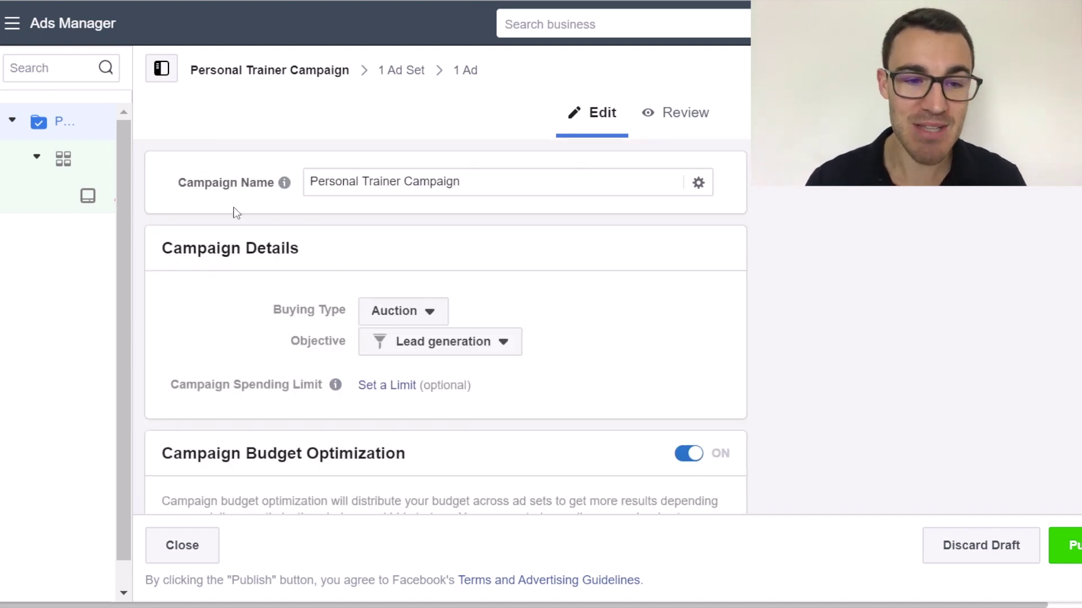
Open the Local Area ad set and scroll to its Audience section showing United Kingdom, 18–65+.
{"action": "left_click", "coordinate": [65, 160]}
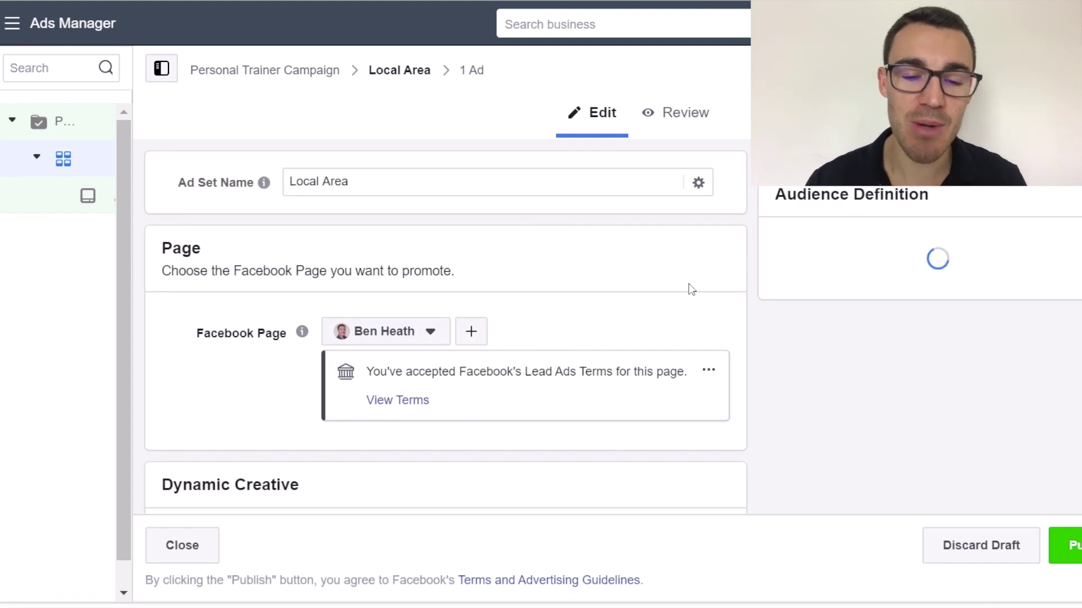
{"action": "scroll", "coordinate": [689, 283], "scroll_direction": "down", "scroll_amount": 1}
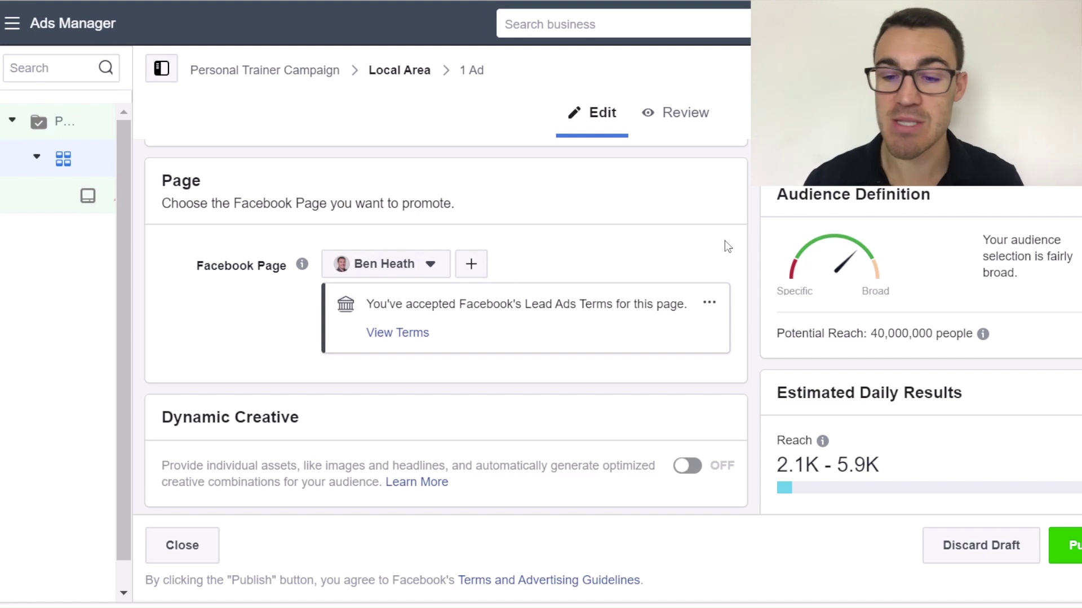
{"action": "scroll", "coordinate": [727, 247], "scroll_direction": "down", "scroll_amount": 6}
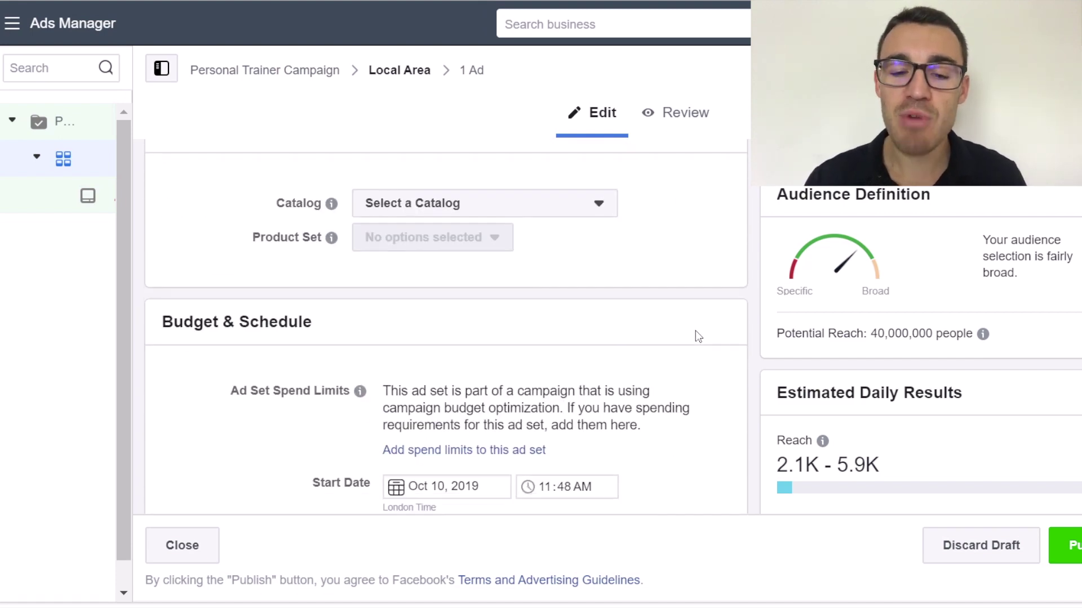
{"action": "scroll", "coordinate": [695, 336], "scroll_direction": "up", "scroll_amount": 6}
{"action": "scroll", "coordinate": [478, 319], "scroll_direction": "down", "scroll_amount": 4}
{"action": "scroll", "coordinate": [479, 320], "scroll_direction": "down", "scroll_amount": 2}
{"action": "scroll", "coordinate": [476, 317], "scroll_direction": "up", "scroll_amount": 6}
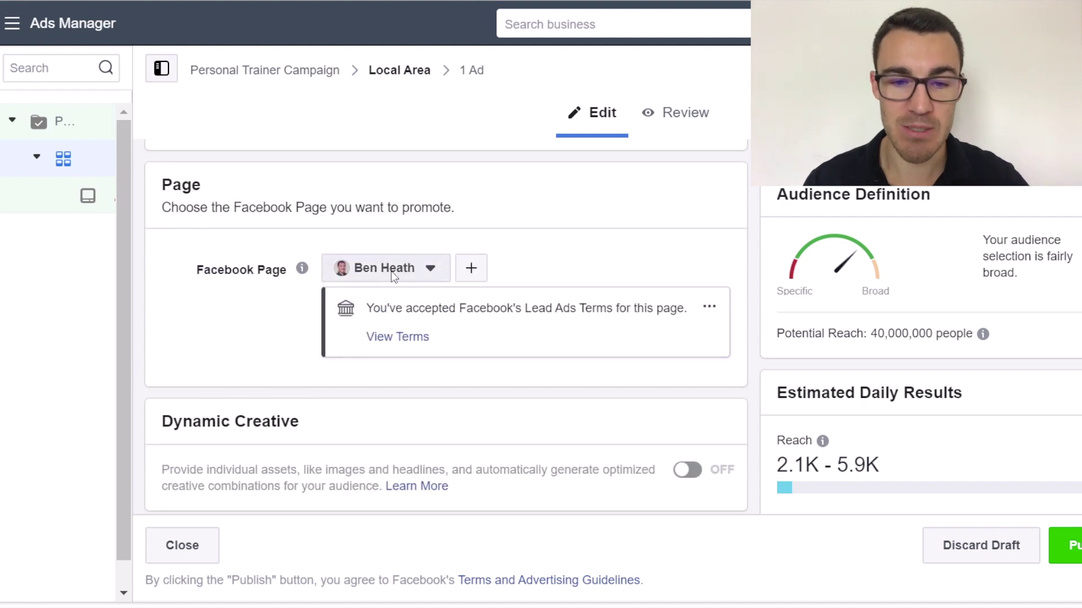
{"action": "scroll", "coordinate": [518, 355], "scroll_direction": "down", "scroll_amount": 7}
{"action": "scroll", "coordinate": [522, 363], "scroll_direction": "down", "scroll_amount": 3}
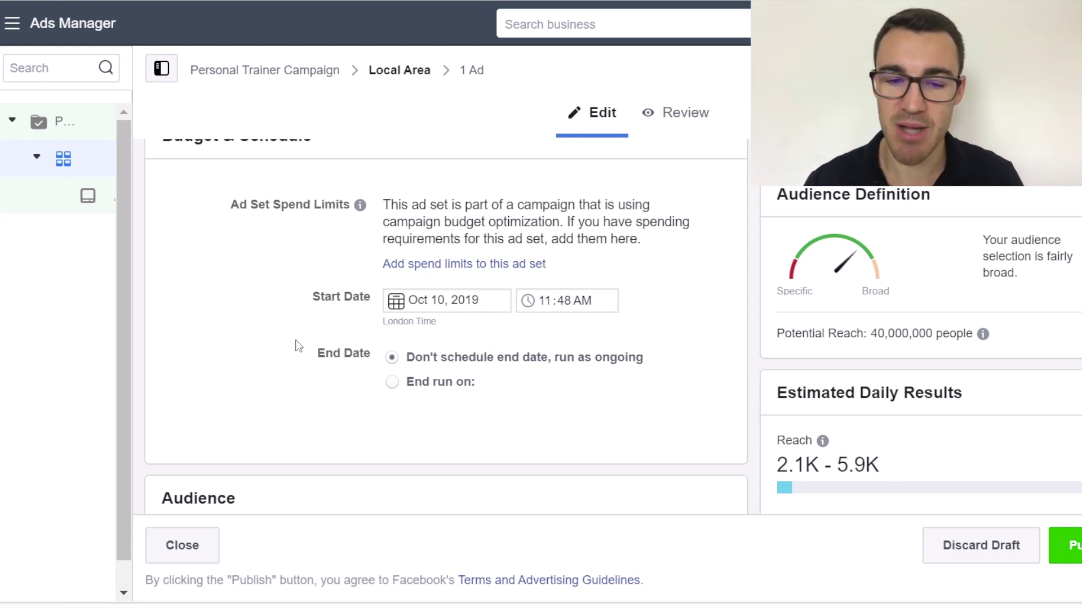
{"action": "scroll", "coordinate": [230, 341], "scroll_direction": "down", "scroll_amount": 1}
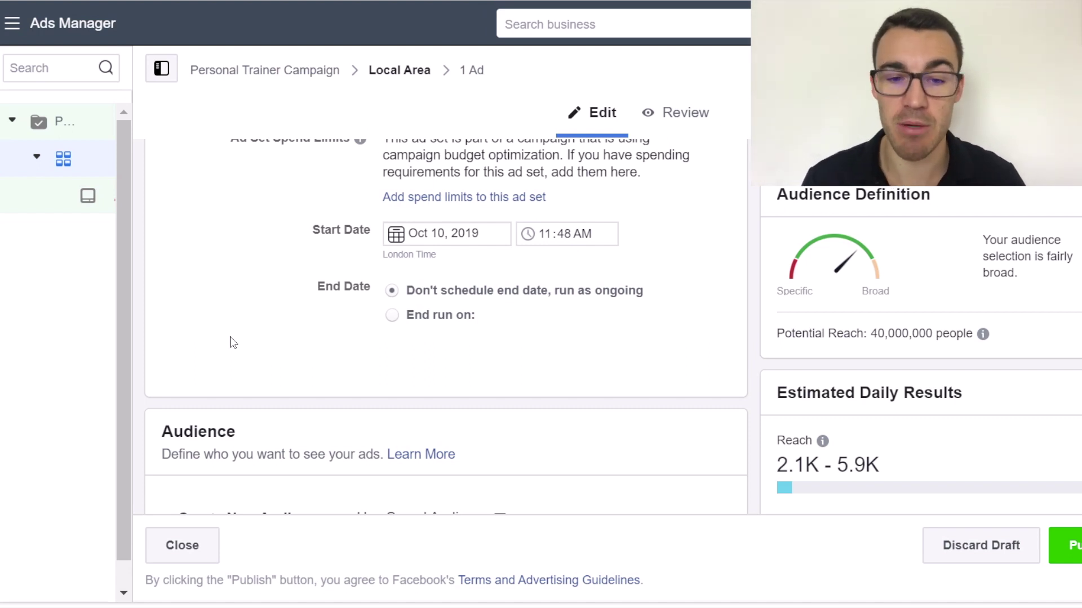
{"action": "scroll", "coordinate": [231, 337], "scroll_direction": "down", "scroll_amount": 2}
{"action": "scroll", "coordinate": [230, 336], "scroll_direction": "down", "scroll_amount": 4}
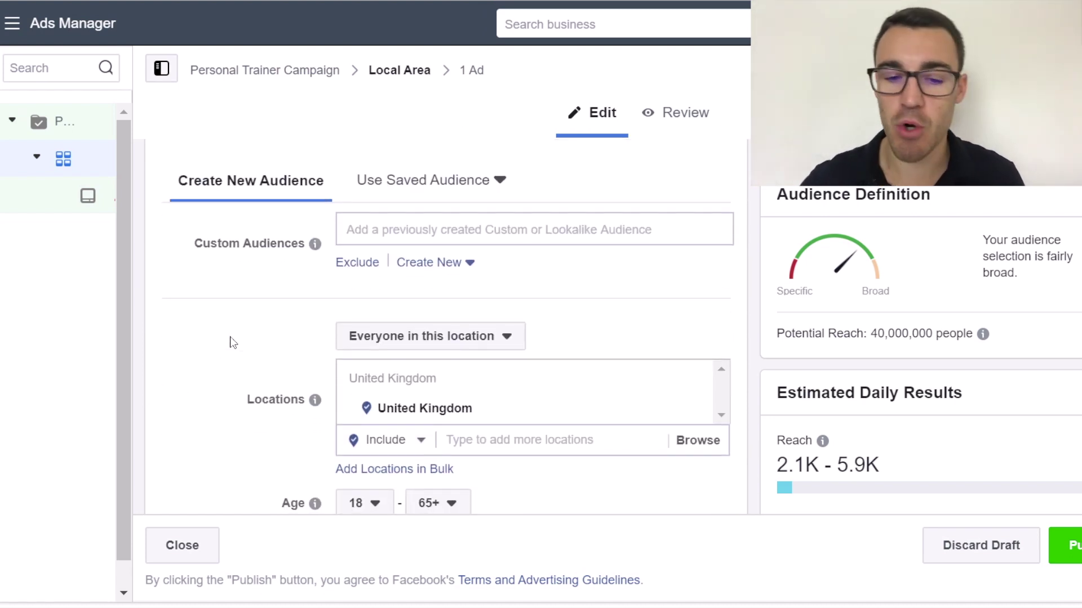
{"action": "scroll", "coordinate": [233, 342], "scroll_direction": "down", "scroll_amount": 2}
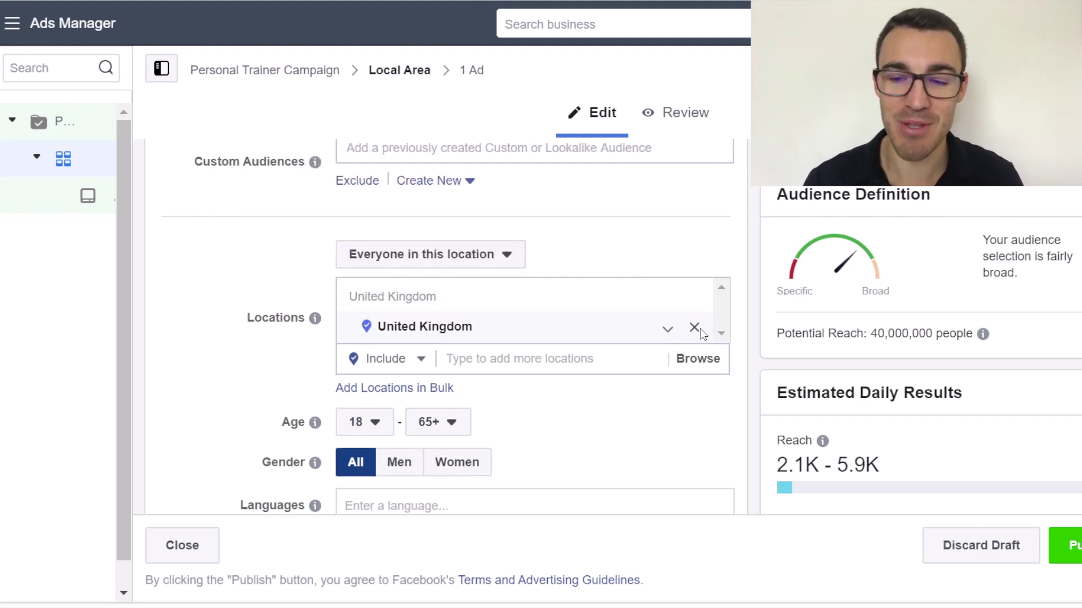
Replace United Kingdom with Cirencester, Gloucestershire, England as the target location.
{"action": "left_click", "coordinate": [694, 328]}
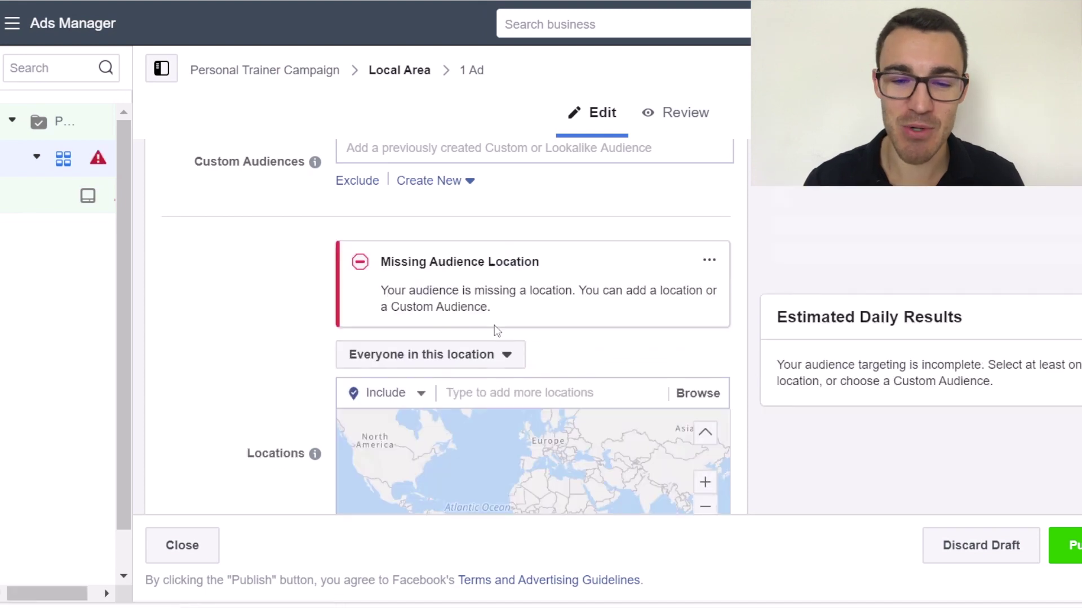
{"action": "scroll", "coordinate": [626, 352], "scroll_direction": "down", "scroll_amount": 1}
{"action": "scroll", "coordinate": [197, 294], "scroll_direction": "down", "scroll_amount": 2}
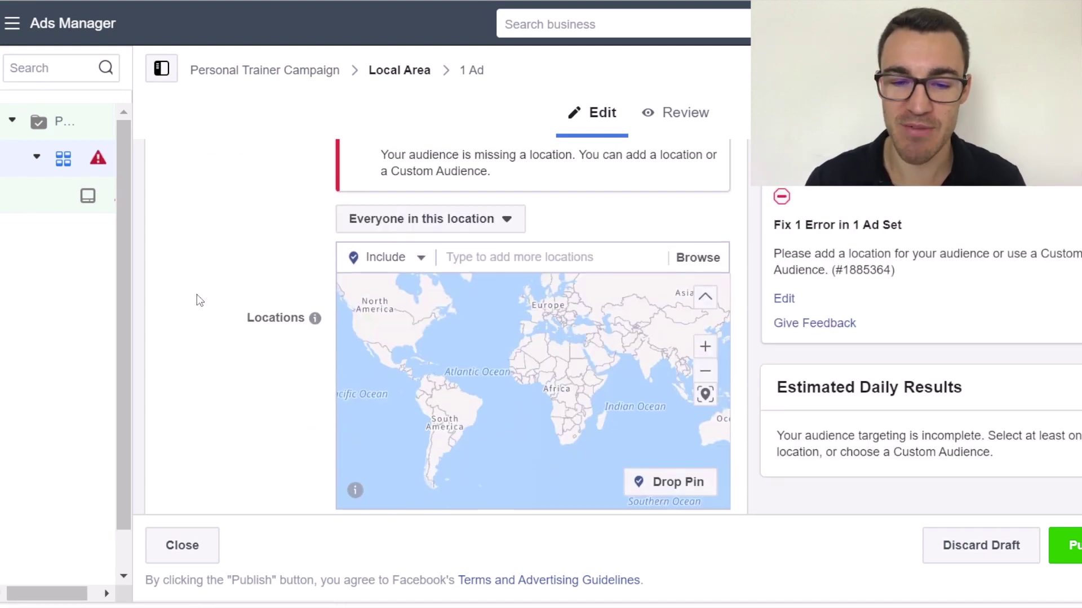
{"action": "left_click", "coordinate": [486, 255]}
{"action": "type", "text": "cirence"}
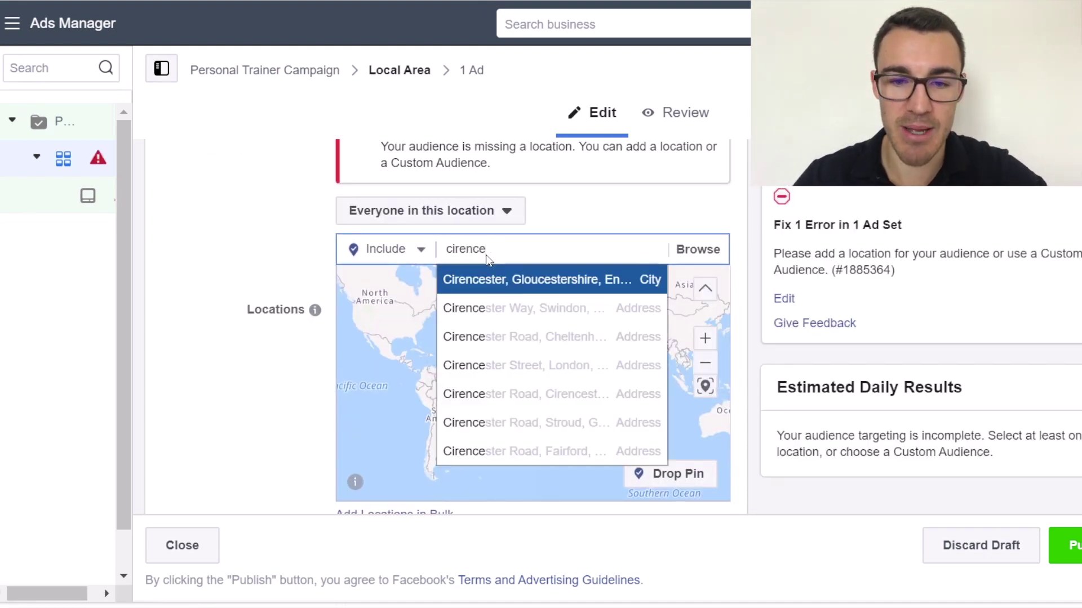
{"action": "left_click", "coordinate": [615, 276]}
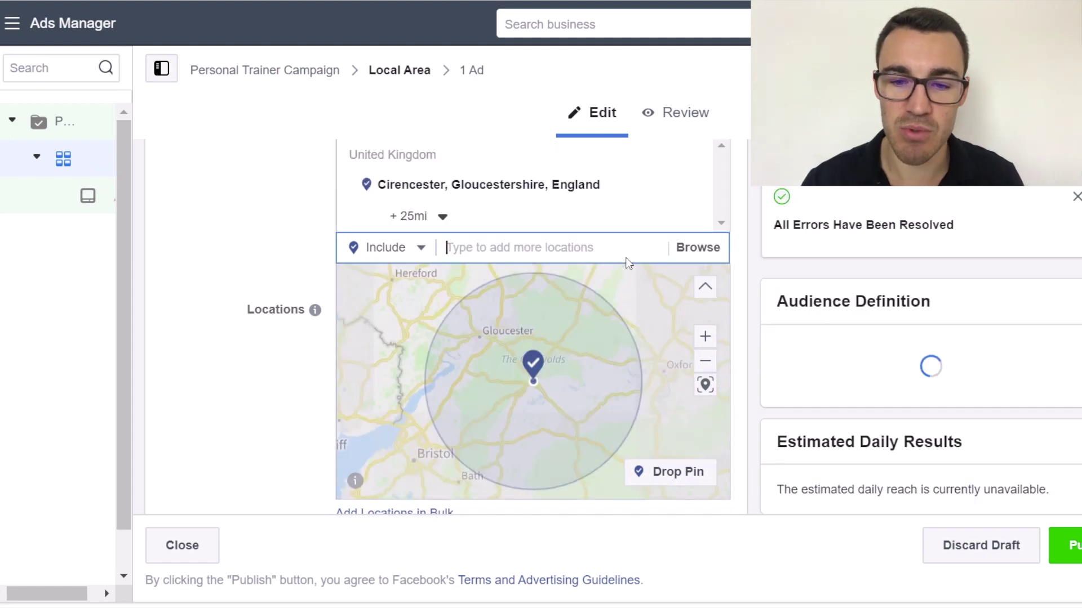
Shrink the Cirencester radius from 25 to 15 miles, then to 12 miles.
{"action": "left_click", "coordinate": [418, 214]}
{"action": "left_click_drag", "start_coordinate": [452, 344], "coordinate": [436, 345]}
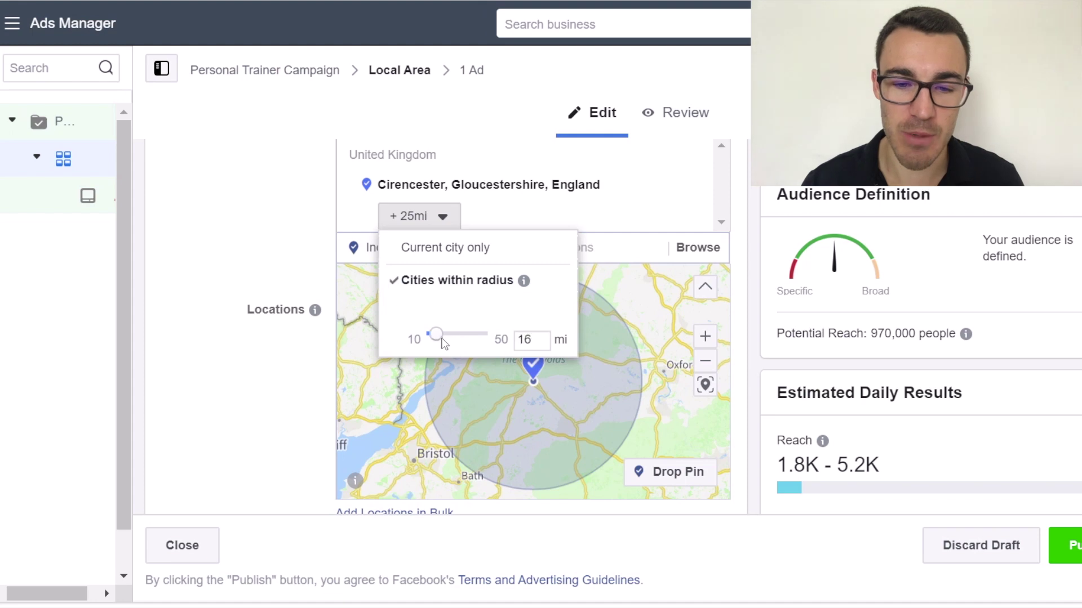
{"action": "left_click", "coordinate": [252, 361]}
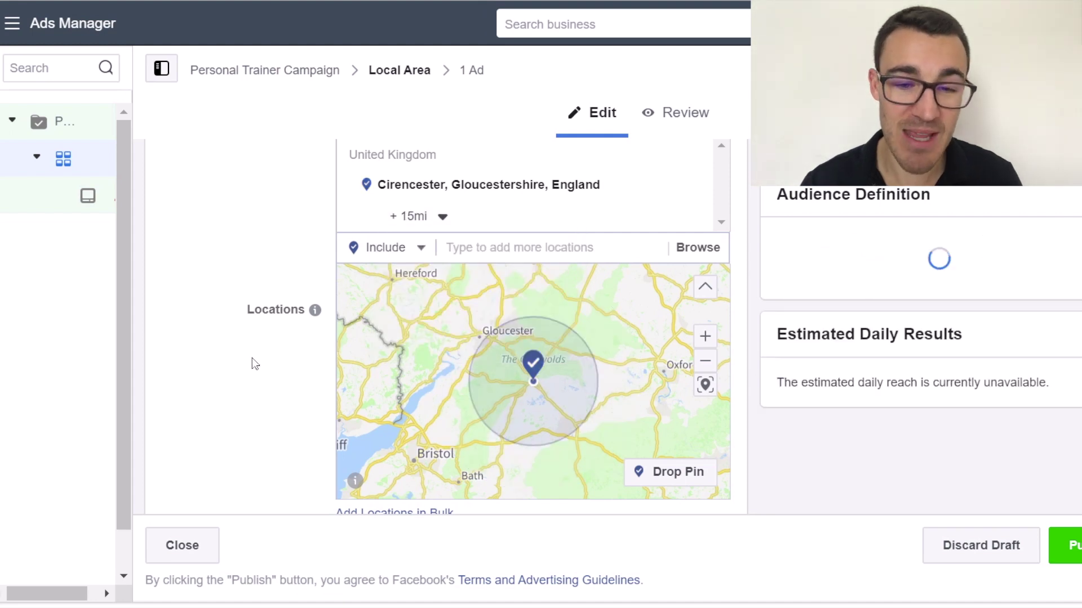
{"action": "scroll", "coordinate": [252, 357], "scroll_direction": "up", "scroll_amount": 1}
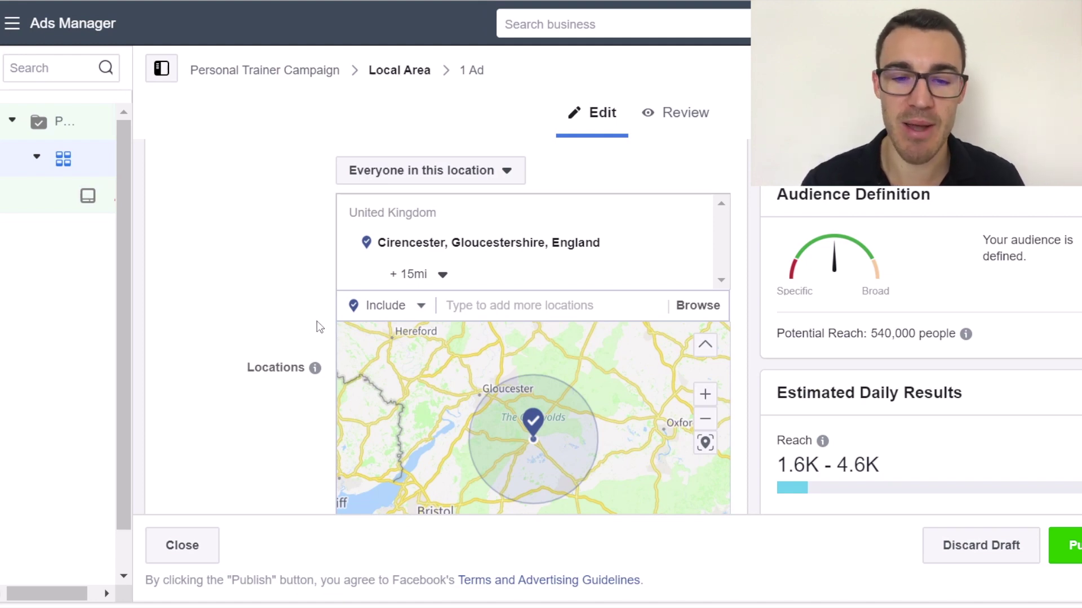
{"action": "left_click", "coordinate": [407, 273]}
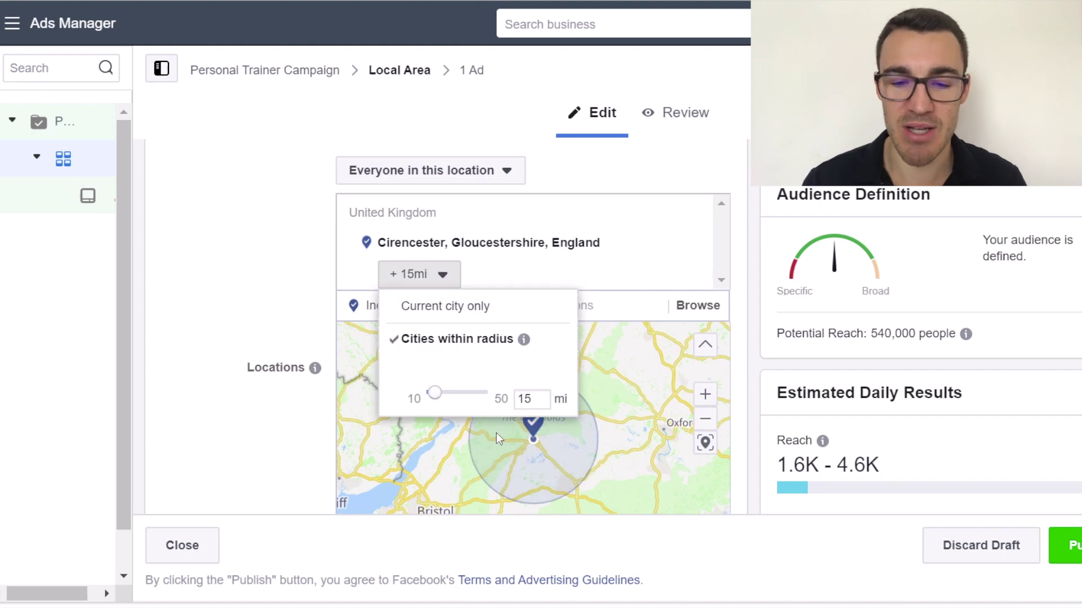
{"action": "left_click", "coordinate": [546, 401]}
{"action": "key", "text": "BackSpace"}
{"action": "type", "text": "2"}
{"action": "left_click", "coordinate": [194, 392]}
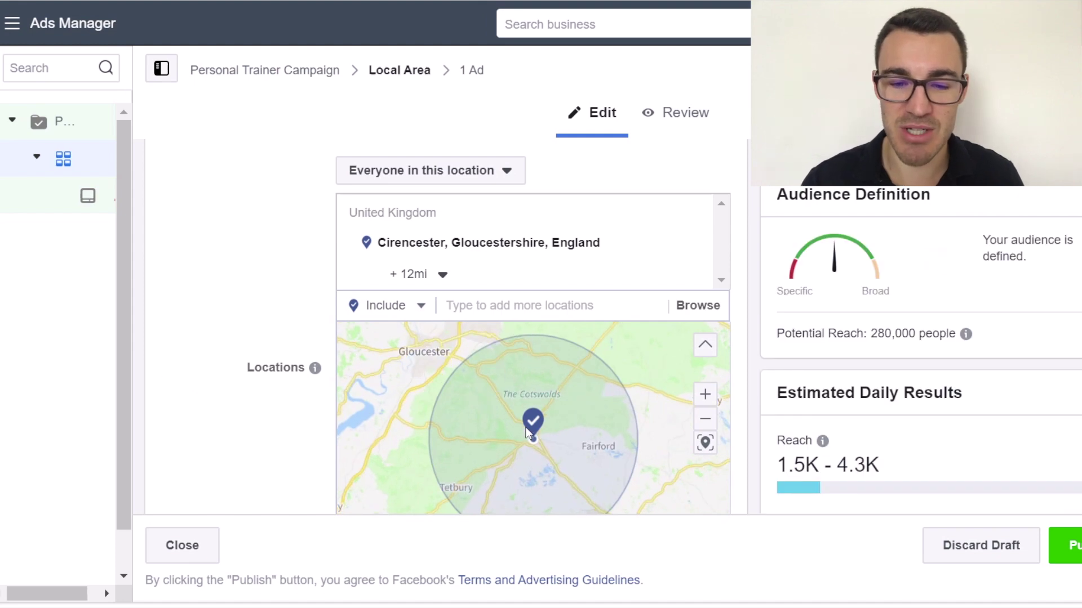
Set the Cirencester radius to 10 miles.
{"action": "left_click", "coordinate": [403, 275]}
{"action": "left_click", "coordinate": [530, 400]}
{"action": "key", "text": "BackSpace"}
{"action": "type", "text": "0"}
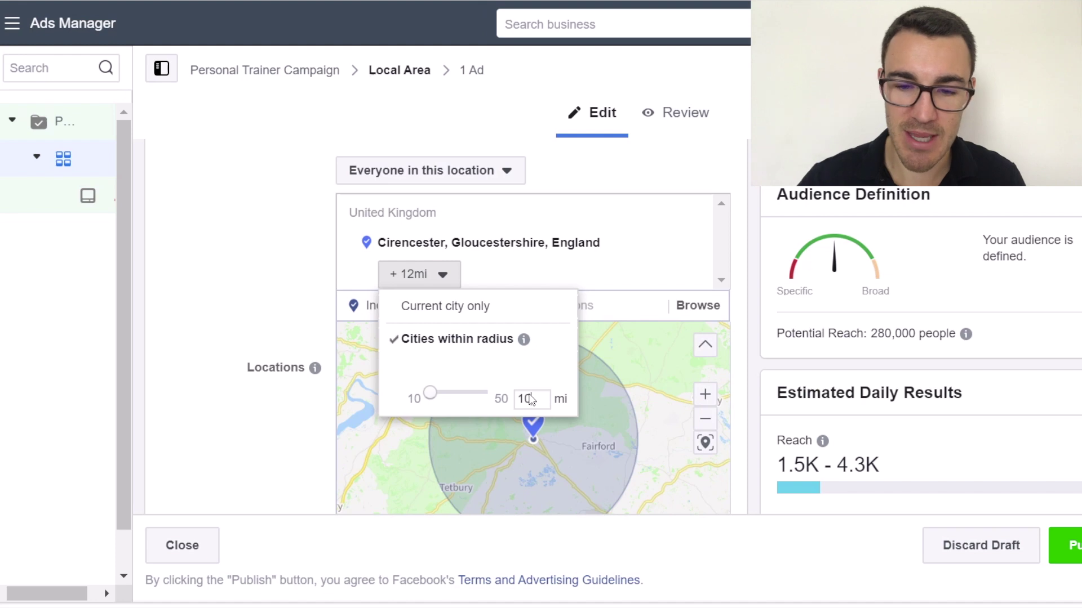
{"action": "key", "text": "Return"}
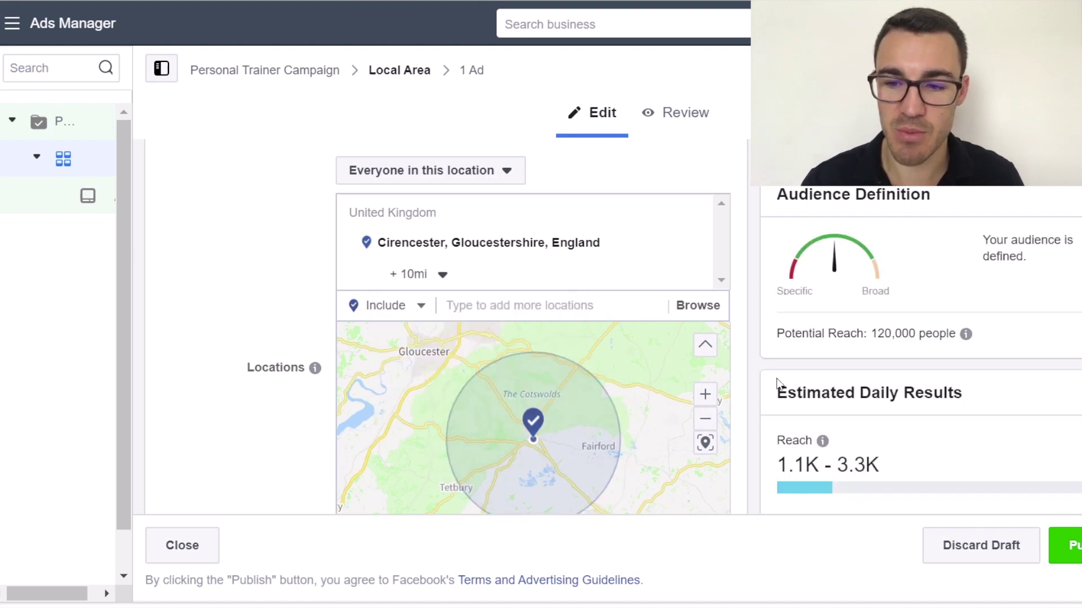
{"action": "scroll", "coordinate": [279, 321], "scroll_direction": "down", "scroll_amount": 2}
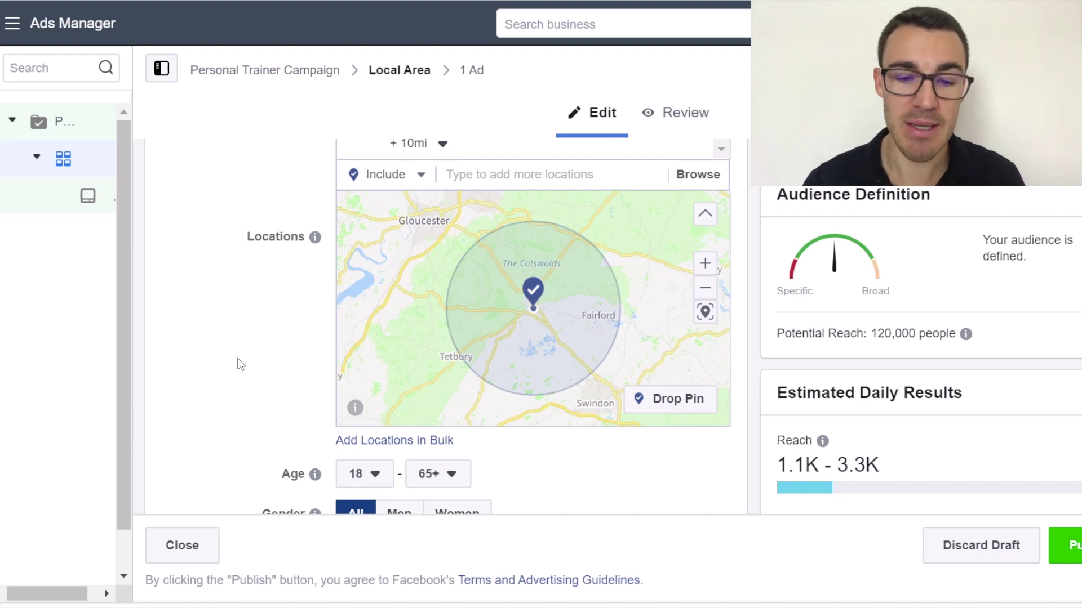
Set the minimum age to 45, leaving the maximum at 65+.
{"action": "scroll", "coordinate": [240, 360], "scroll_direction": "down", "scroll_amount": 2}
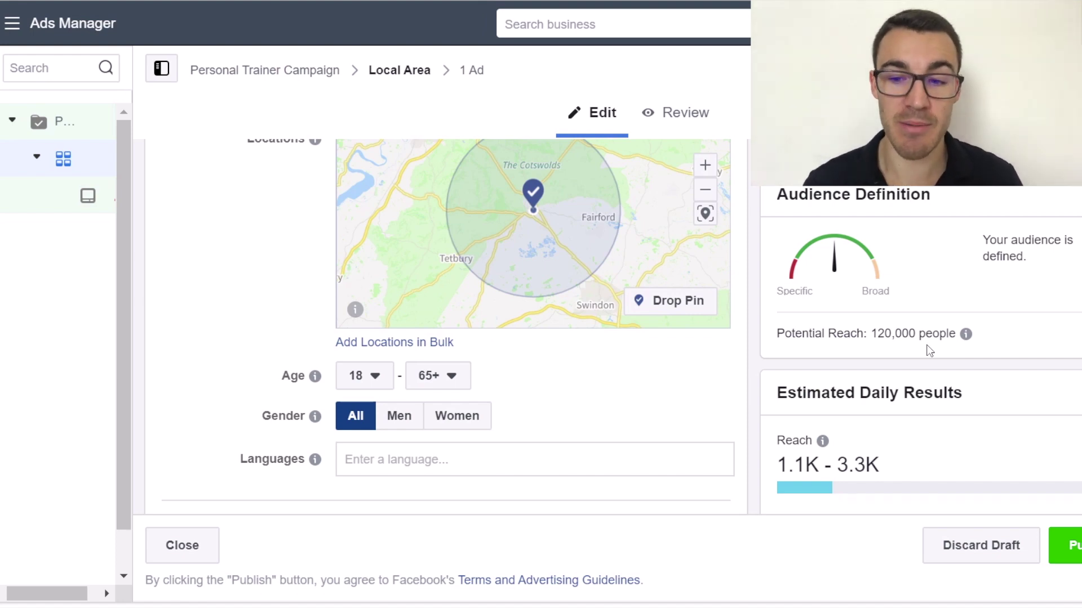
{"action": "scroll", "coordinate": [930, 350], "scroll_direction": "down", "scroll_amount": 1}
{"action": "scroll", "coordinate": [636, 377], "scroll_direction": "down", "scroll_amount": 1}
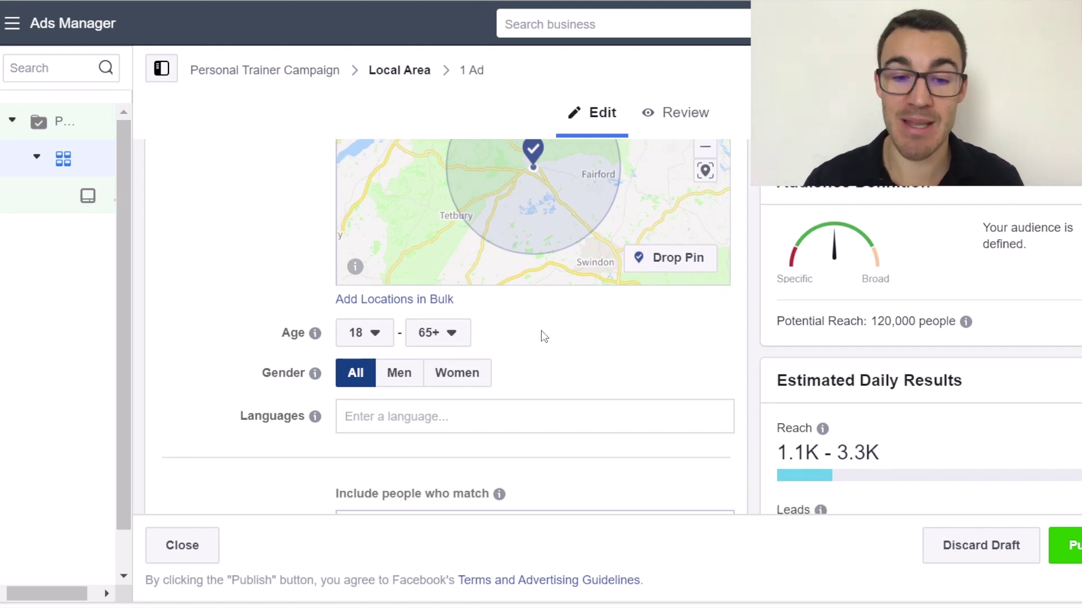
{"action": "left_click", "coordinate": [375, 333]}
{"action": "scroll", "coordinate": [376, 417], "scroll_direction": "down", "scroll_amount": 5}
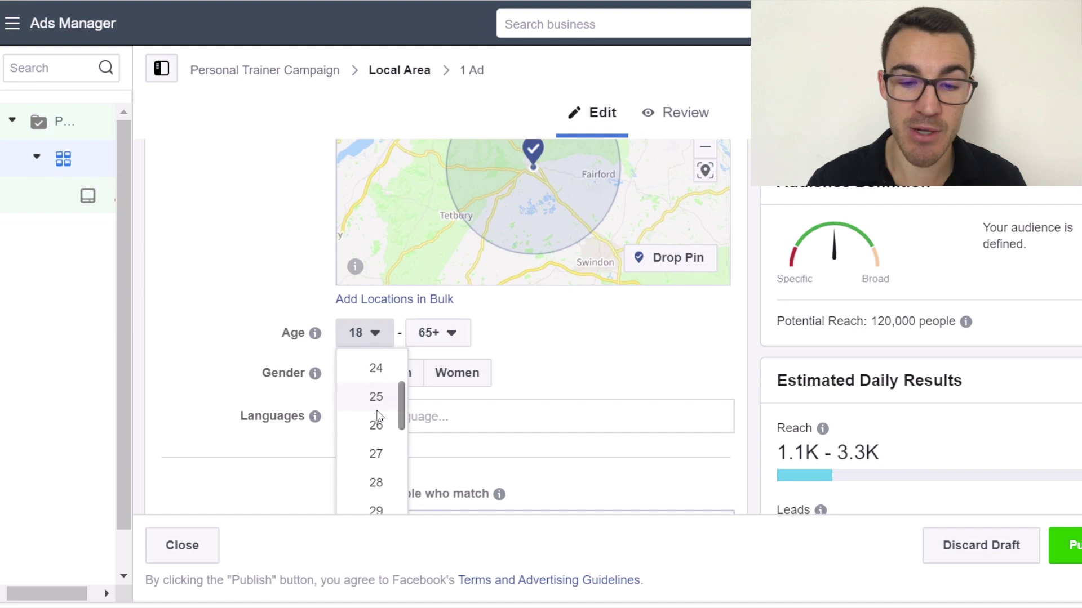
{"action": "scroll", "coordinate": [377, 417], "scroll_direction": "down", "scroll_amount": 5}
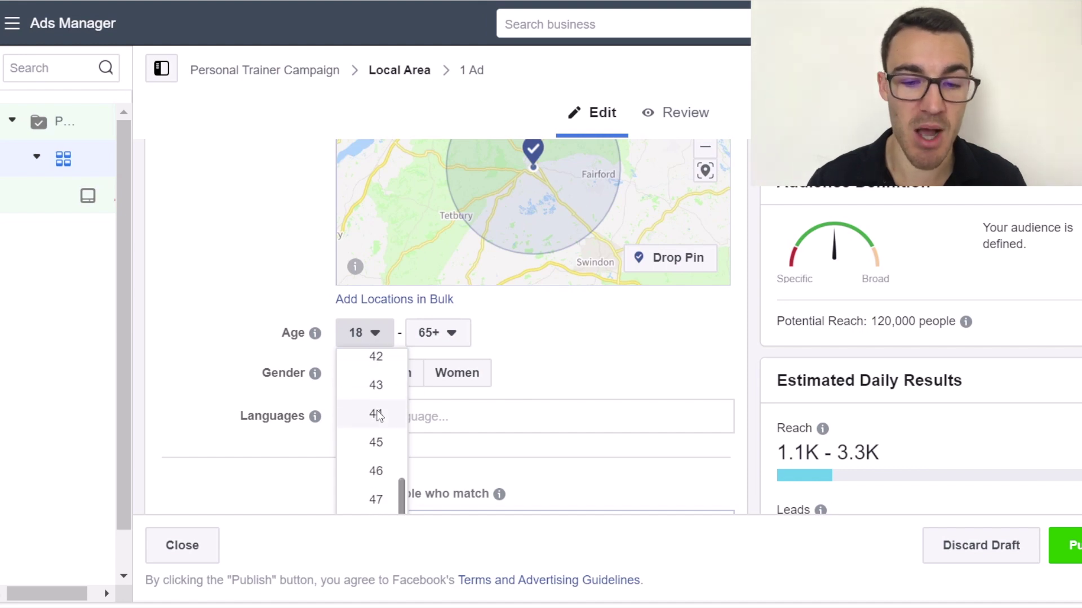
{"action": "left_click", "coordinate": [378, 441]}
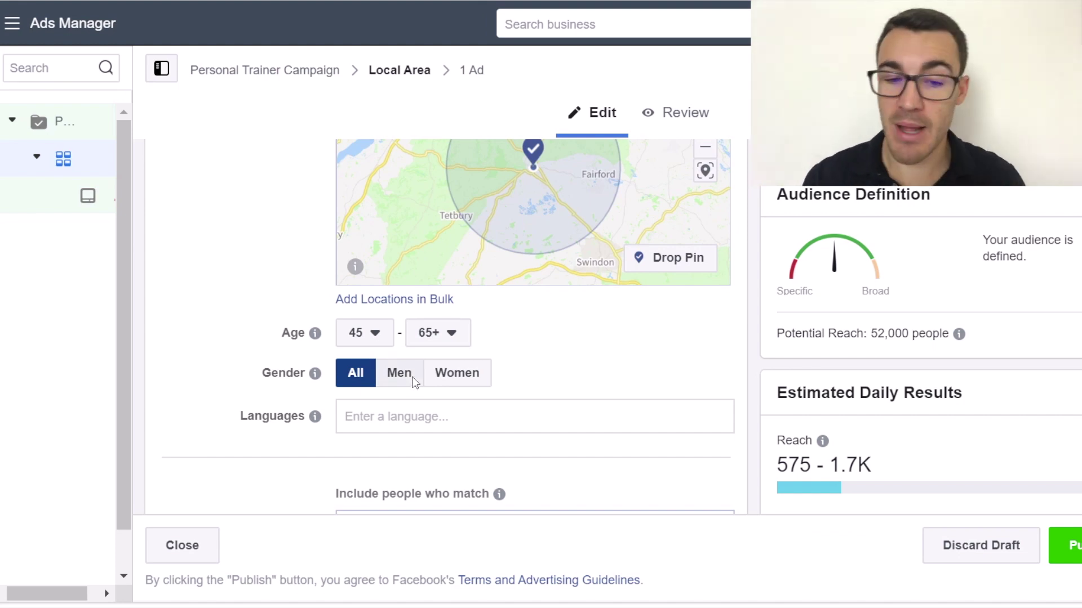
{"action": "scroll", "coordinate": [527, 352], "scroll_direction": "up", "scroll_amount": 5}
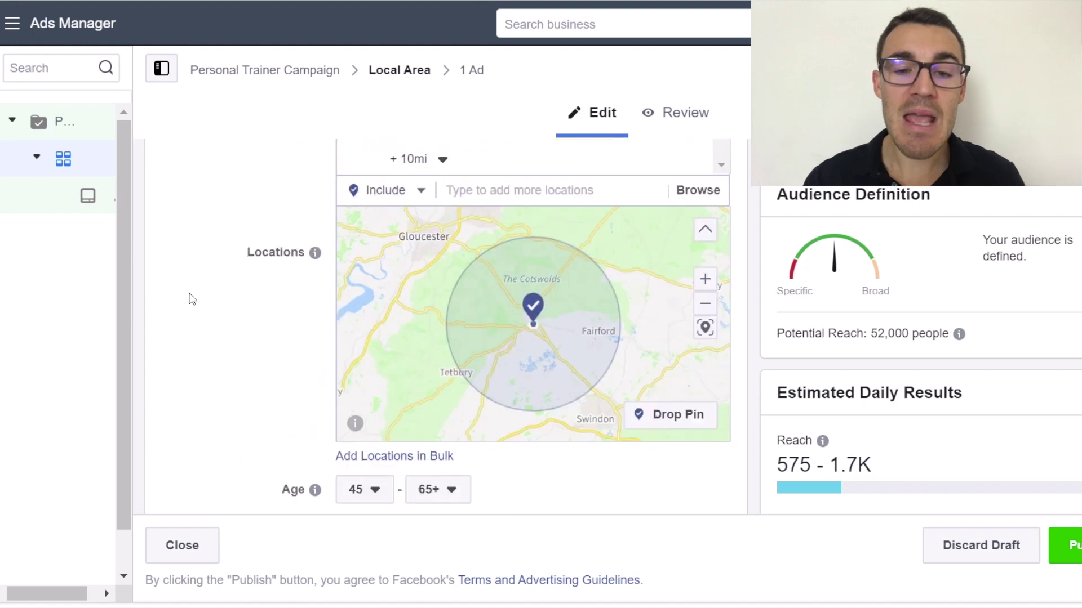
{"action": "mouse_move", "coordinate": [631, 272]}
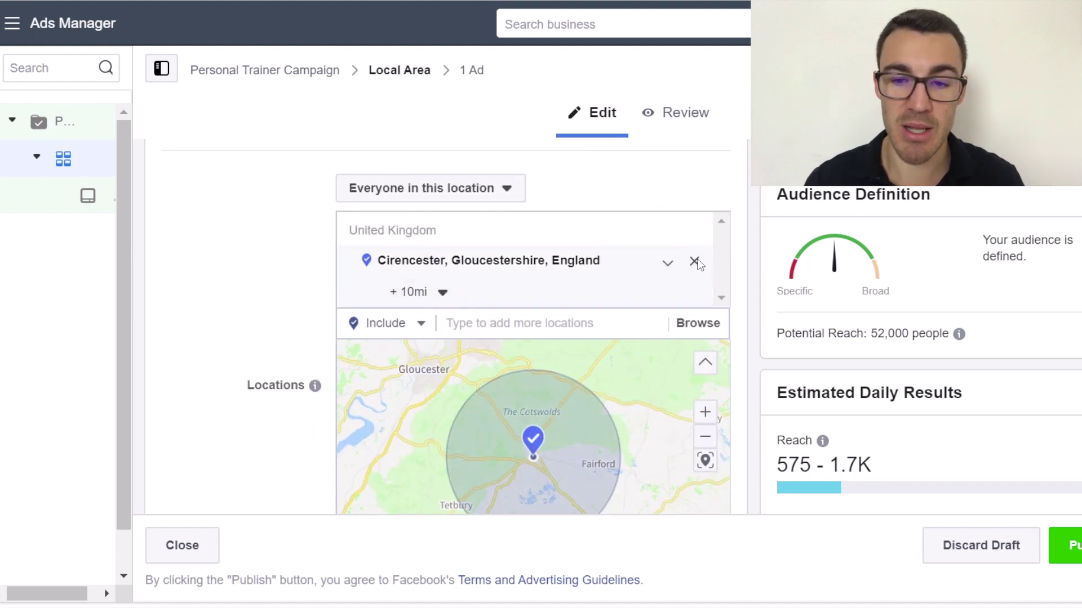
Remove Cirencester and add London, England as the target location.
{"action": "left_click", "coordinate": [694, 260]}
{"action": "left_click", "coordinate": [537, 322]}
{"action": "type", "text": "london"}
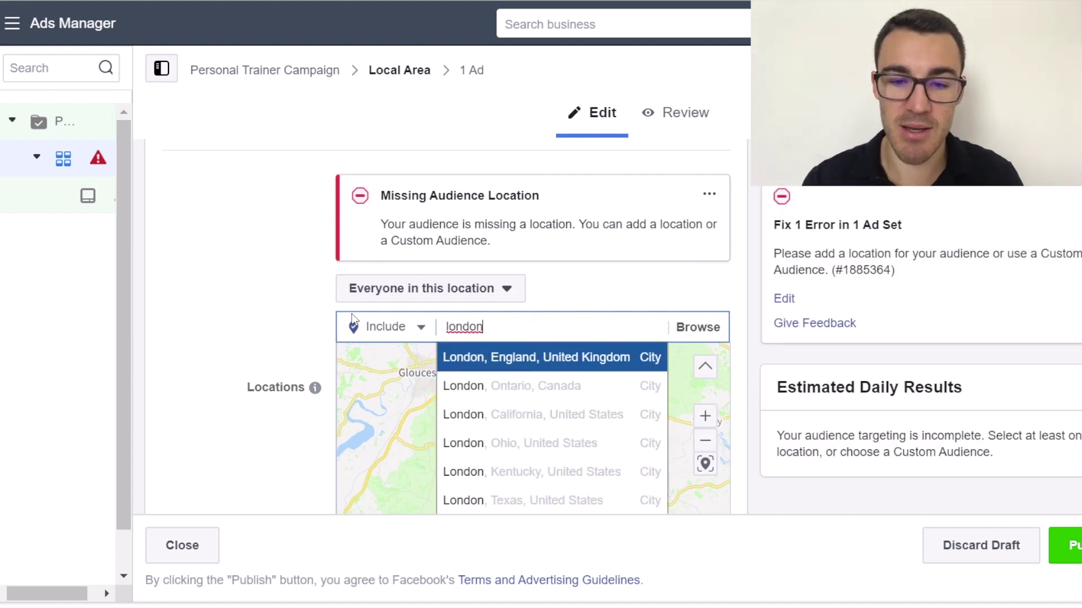
{"action": "key", "text": "Return"}
{"action": "scroll", "coordinate": [291, 290], "scroll_direction": "down", "scroll_amount": 3}
{"action": "scroll", "coordinate": [555, 299], "scroll_direction": "up", "scroll_amount": 3}
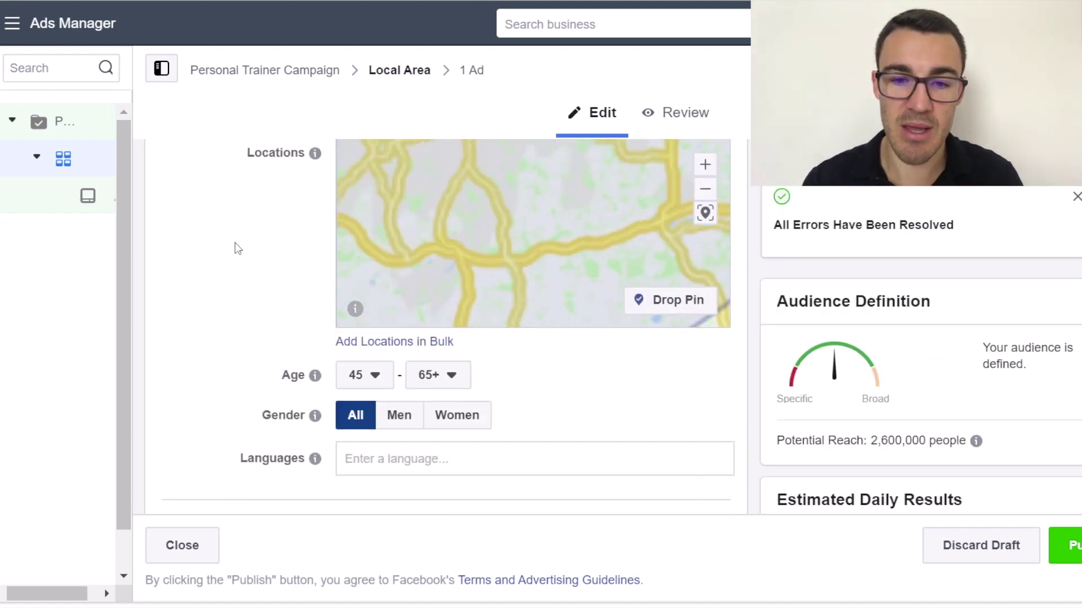
{"action": "scroll", "coordinate": [191, 259], "scroll_direction": "up", "scroll_amount": 3}
Change the London radius from 25 to 10 miles.
{"action": "left_click", "coordinate": [514, 239]}
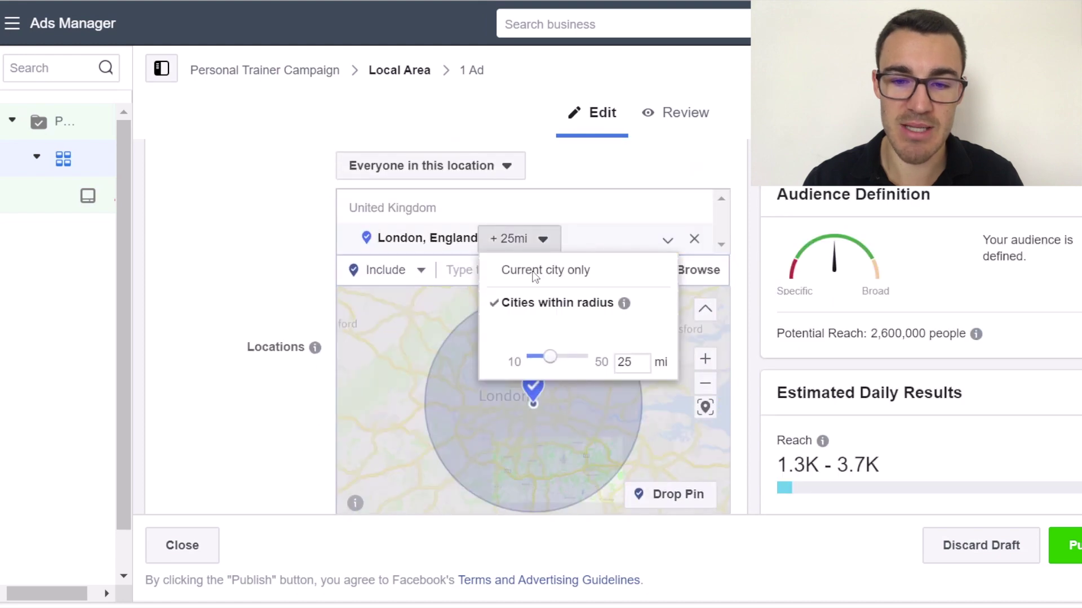
{"action": "key", "text": "BackSpace"}
{"action": "key", "text": "BackSpace"}
{"action": "type", "text": "10"}
{"action": "key", "text": "Return"}
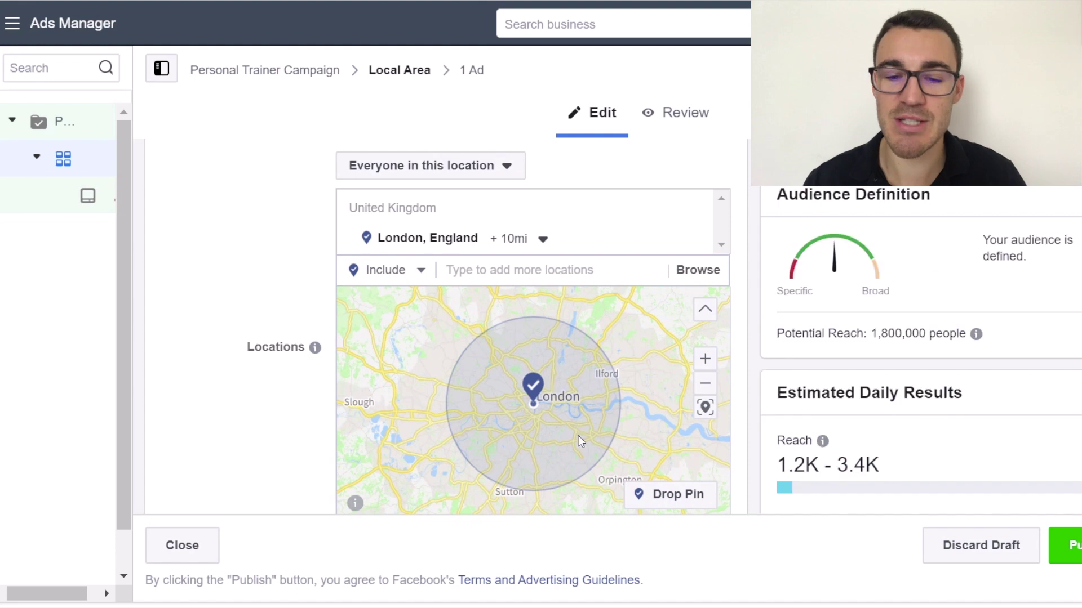
{"action": "scroll", "coordinate": [267, 404], "scroll_direction": "down", "scroll_amount": 1}
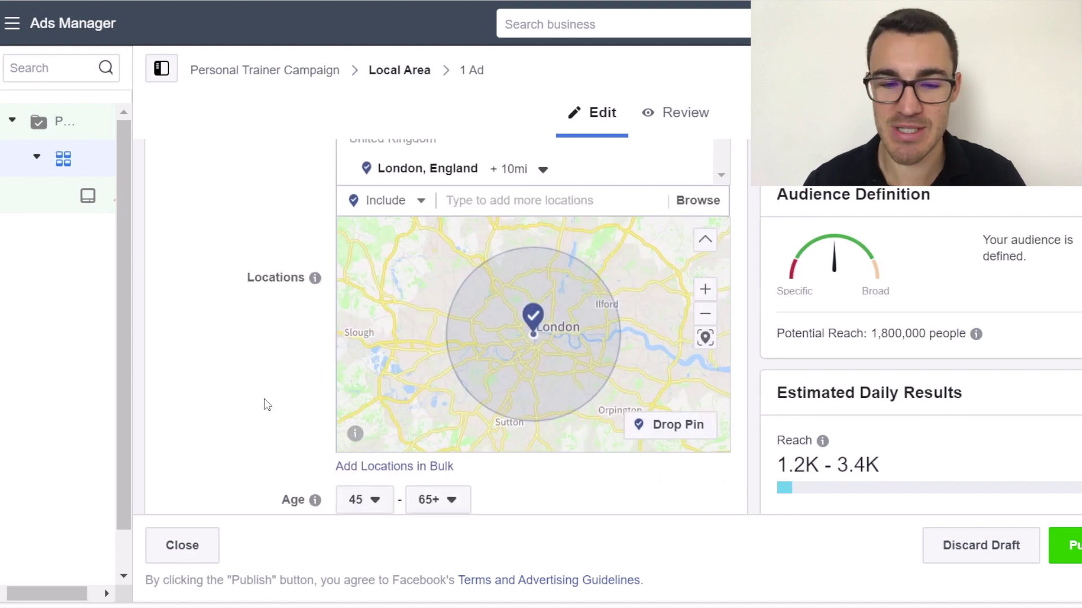
{"action": "scroll", "coordinate": [267, 404], "scroll_direction": "down", "scroll_amount": 1}
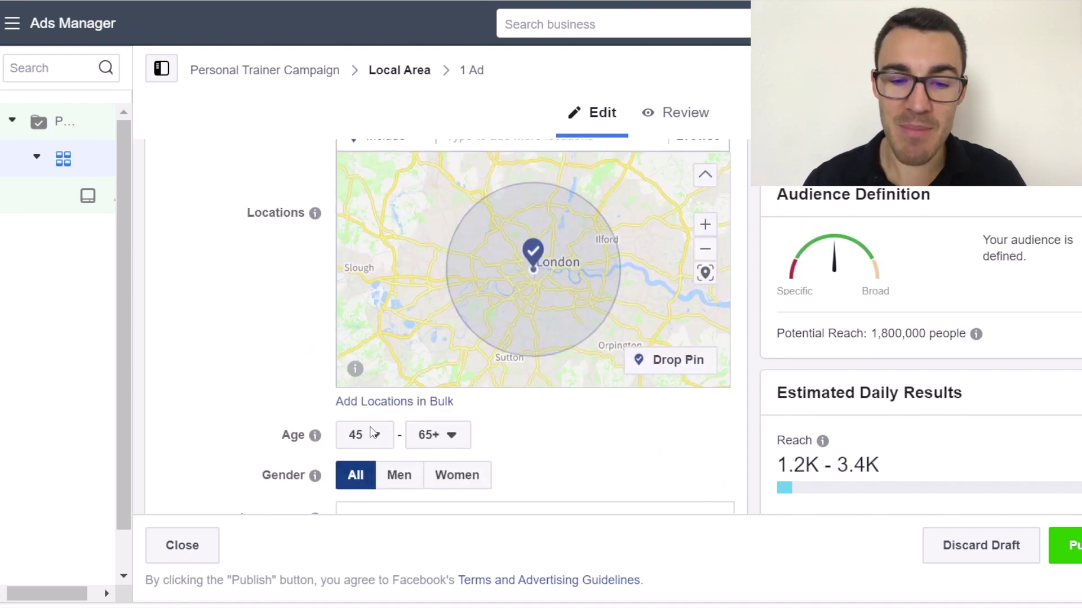
{"action": "scroll", "coordinate": [271, 410], "scroll_direction": "down", "scroll_amount": 1}
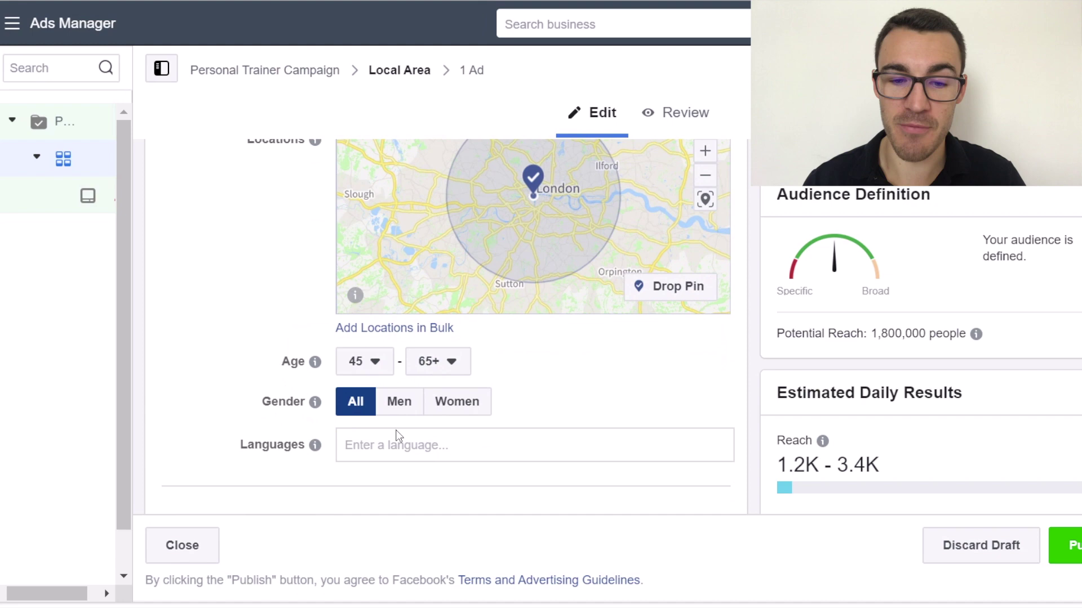
Choose Women in the Gender row so the Local Area audience excludes men.
{"action": "left_click", "coordinate": [476, 407]}
{"action": "scroll", "coordinate": [637, 384], "scroll_direction": "down", "scroll_amount": 2}
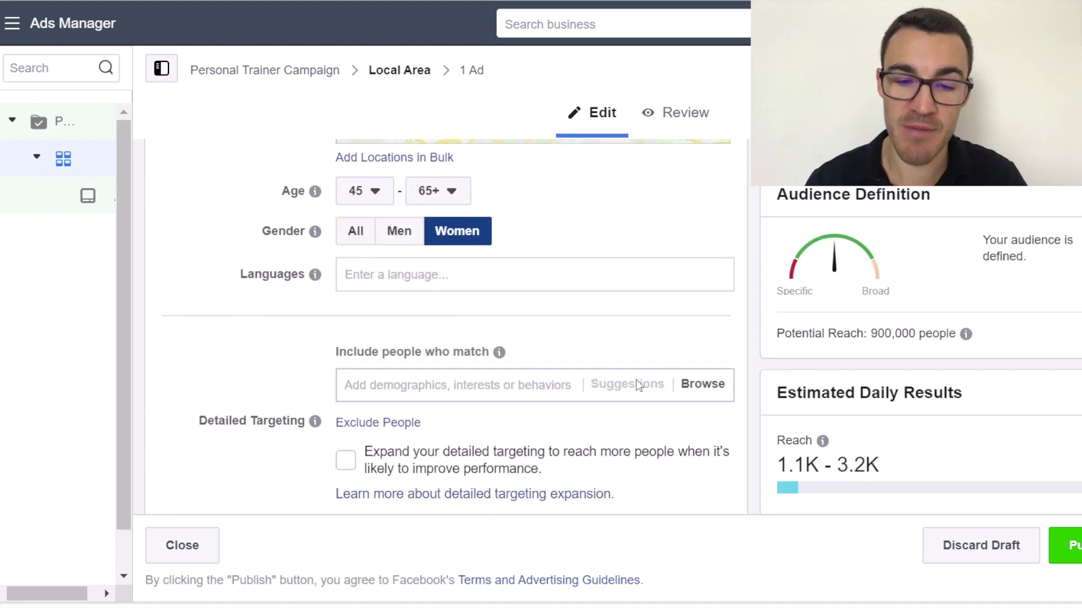
{"action": "scroll", "coordinate": [638, 385], "scroll_direction": "down", "scroll_amount": 1}
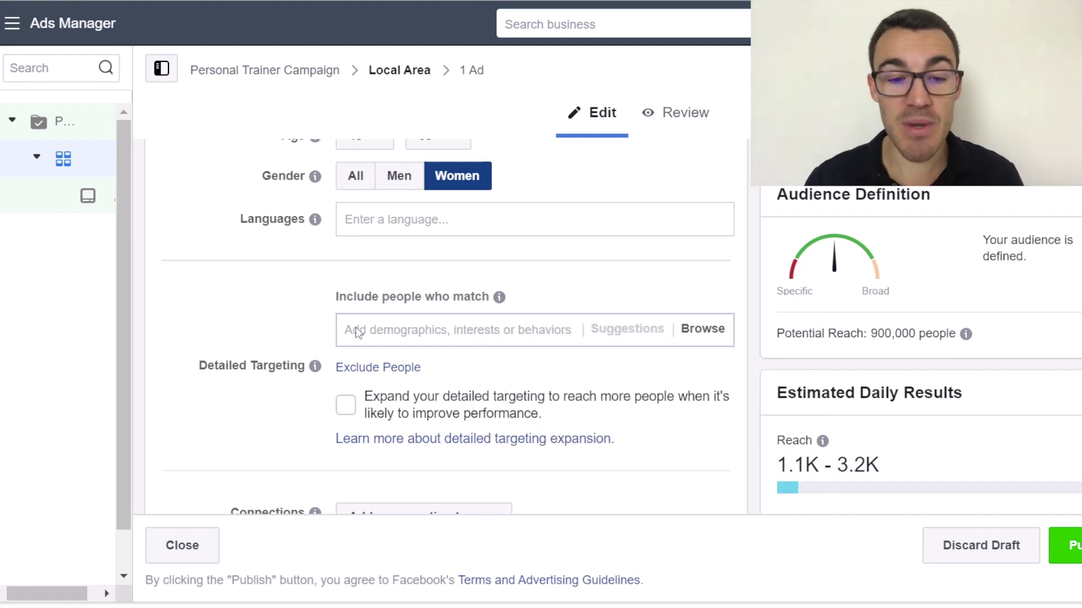
{"action": "left_click", "coordinate": [397, 332]}
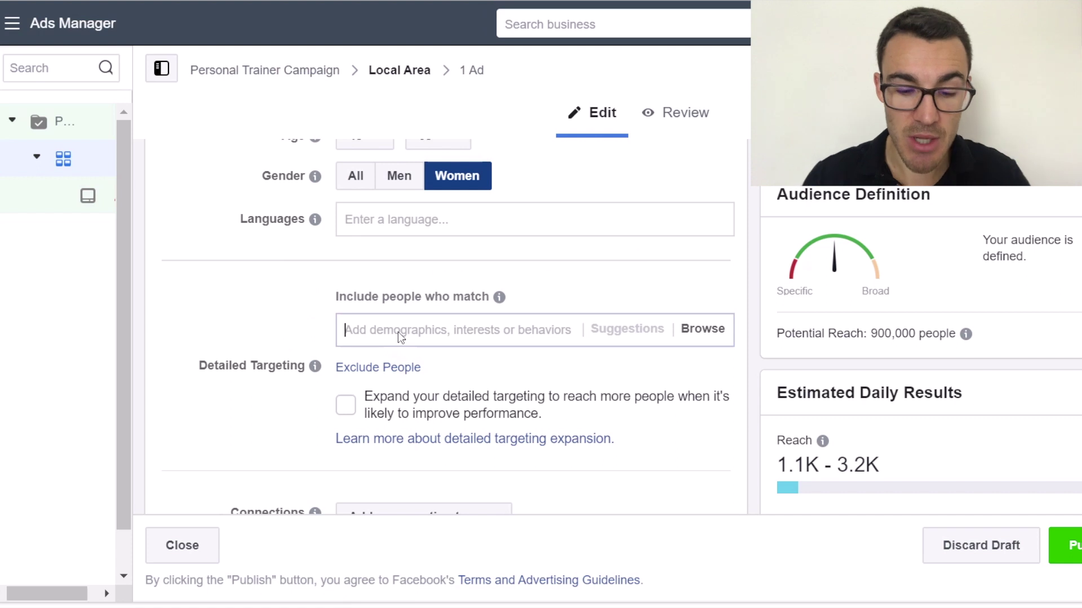
{"action": "type", "text": "fitness"}
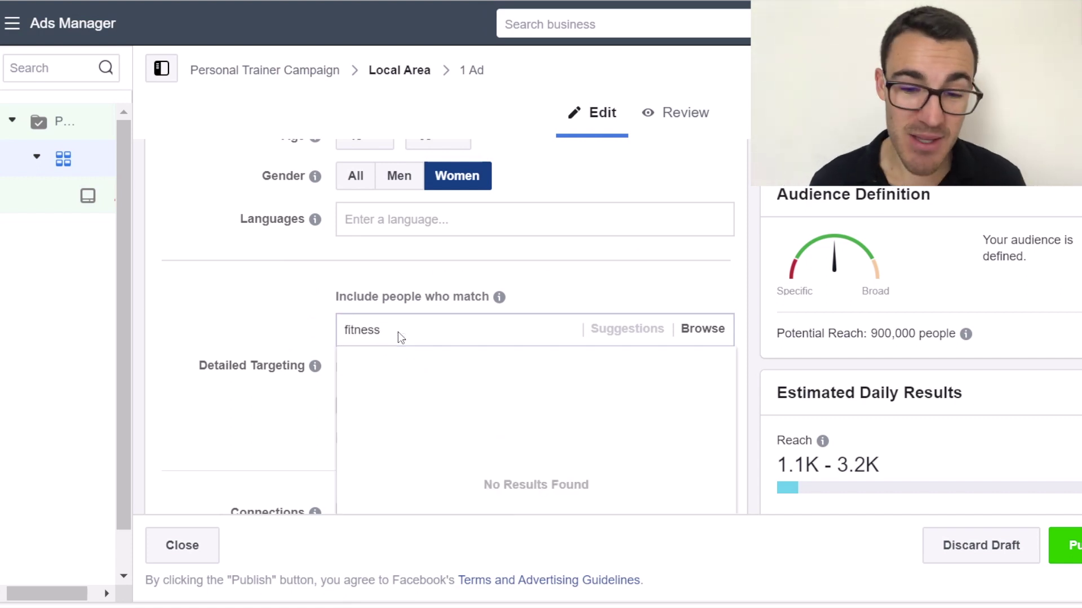
{"action": "left_click", "coordinate": [440, 369]}
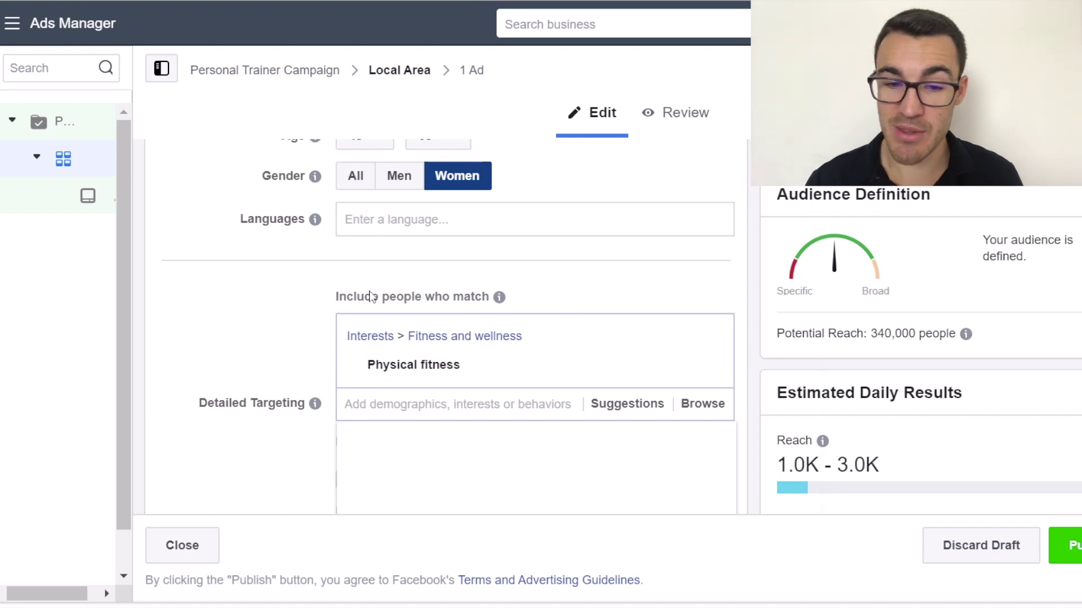
{"action": "scroll", "coordinate": [261, 324], "scroll_direction": "down", "scroll_amount": 2}
{"action": "mouse_move", "coordinate": [496, 273]}
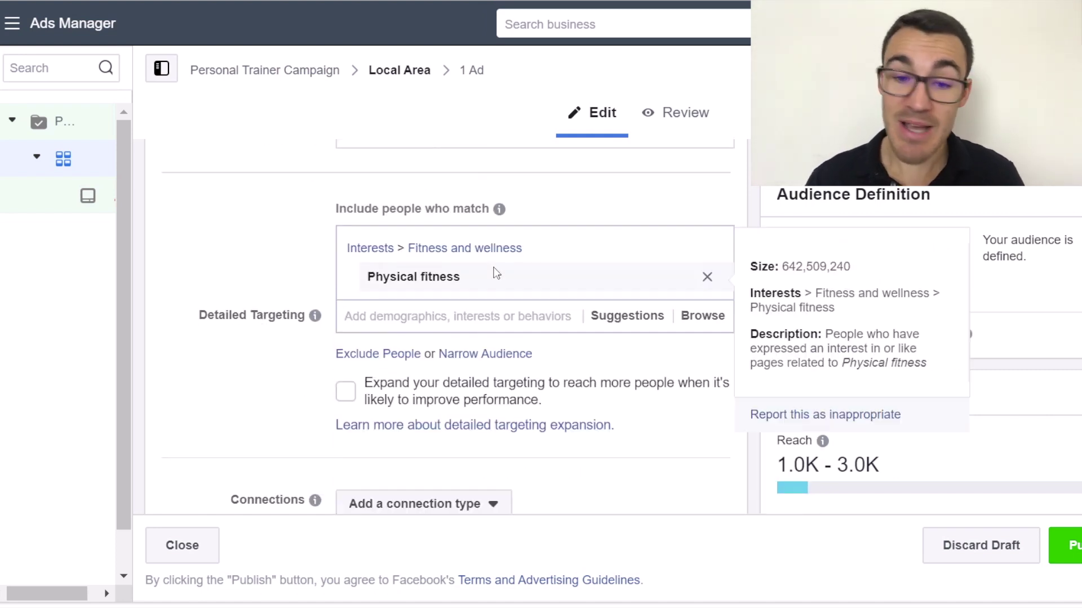
{"action": "left_click", "coordinate": [707, 276]}
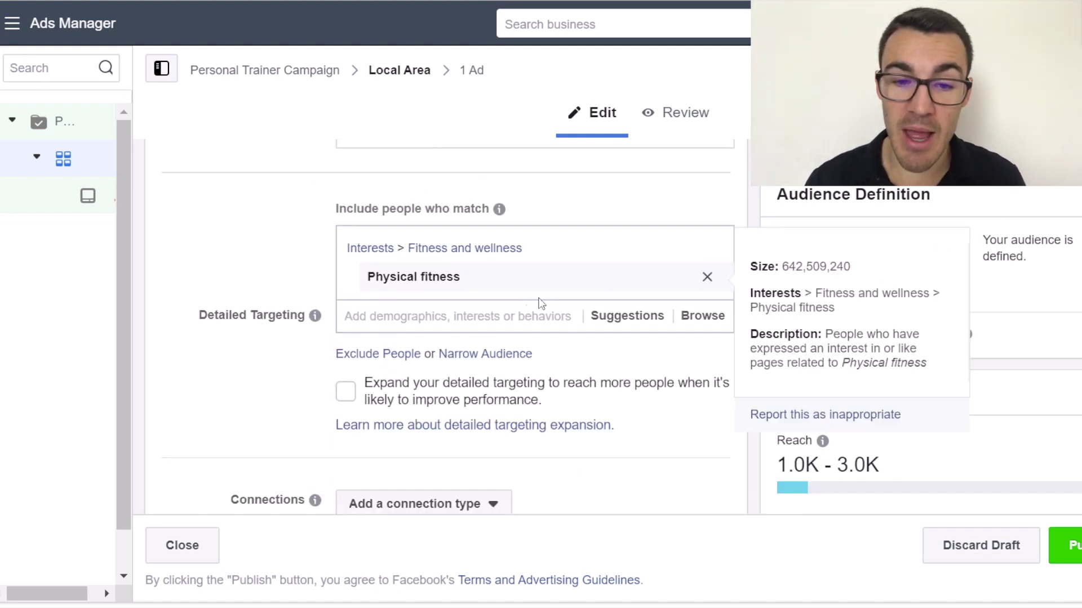
{"action": "left_click", "coordinate": [393, 242]}
{"action": "type", "text": "health"}
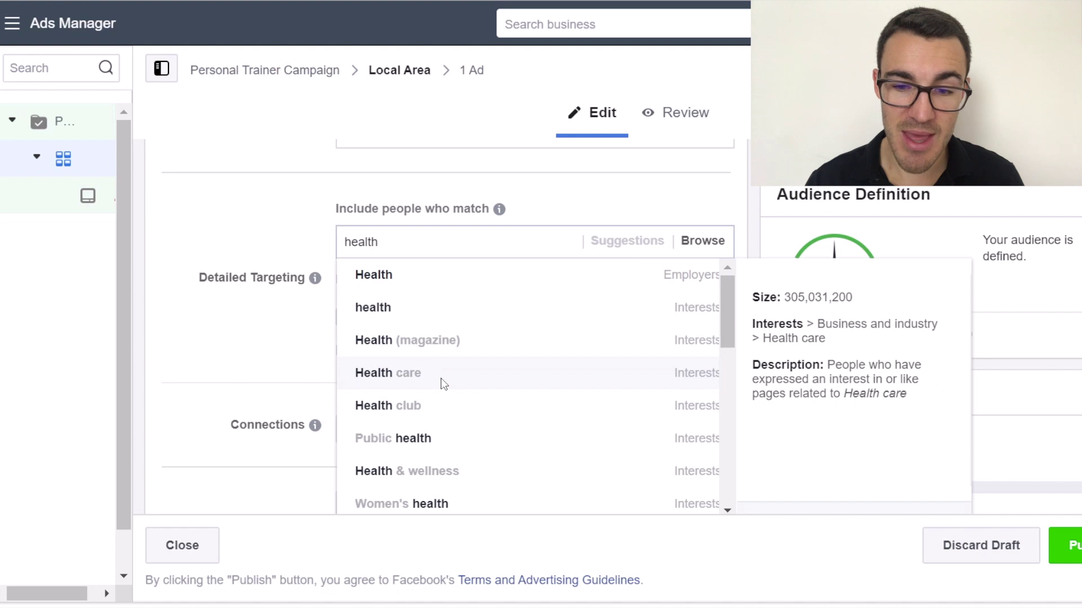
{"action": "scroll", "coordinate": [466, 436], "scroll_direction": "down", "scroll_amount": 1}
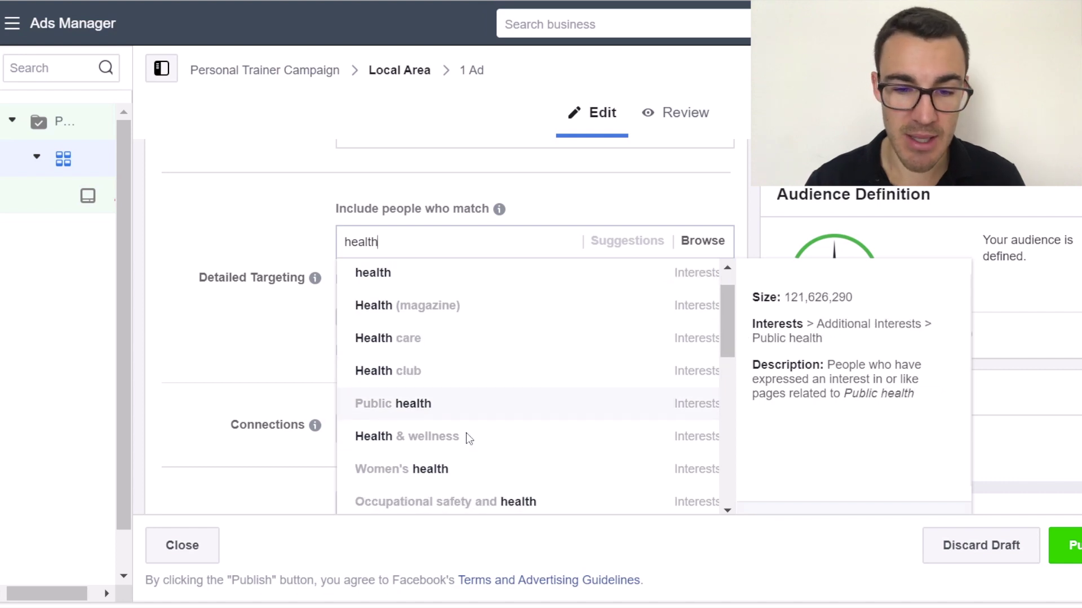
{"action": "left_click", "coordinate": [434, 438]}
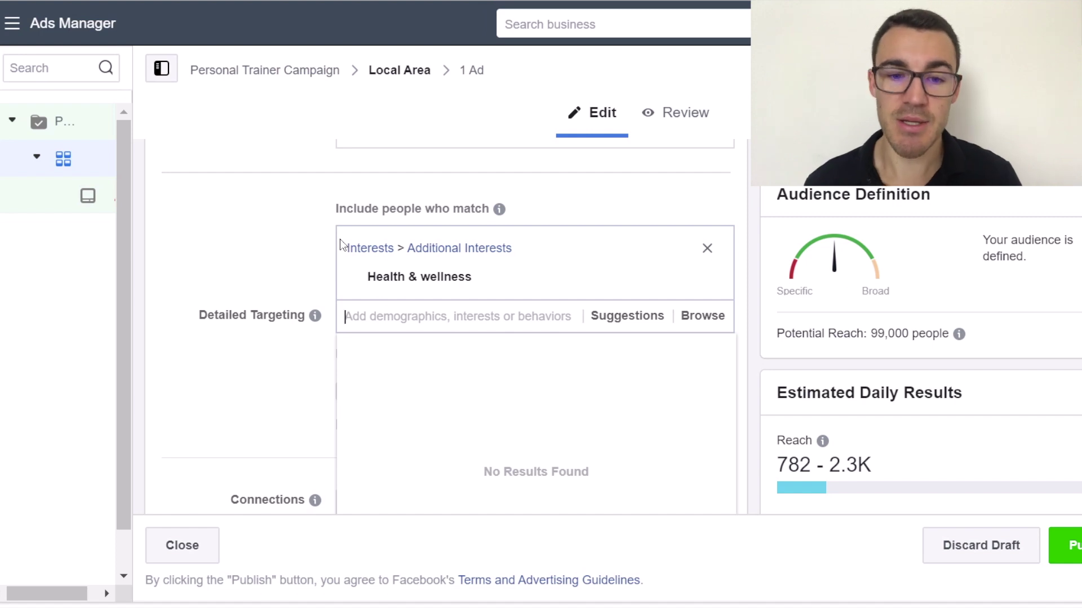
{"action": "mouse_move", "coordinate": [442, 290]}
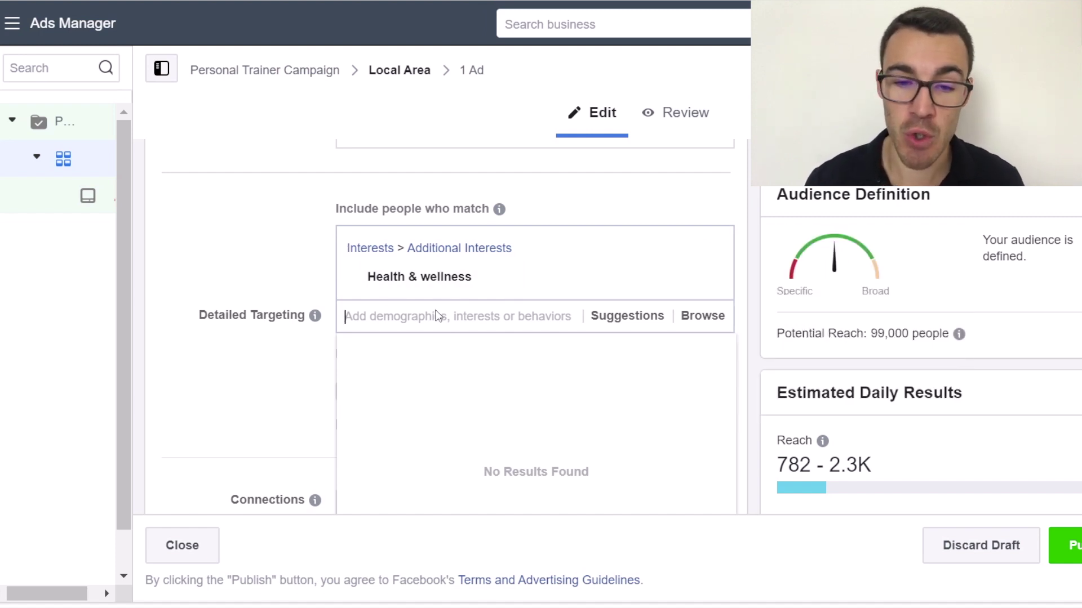
{"action": "type", "text": "fitness"}
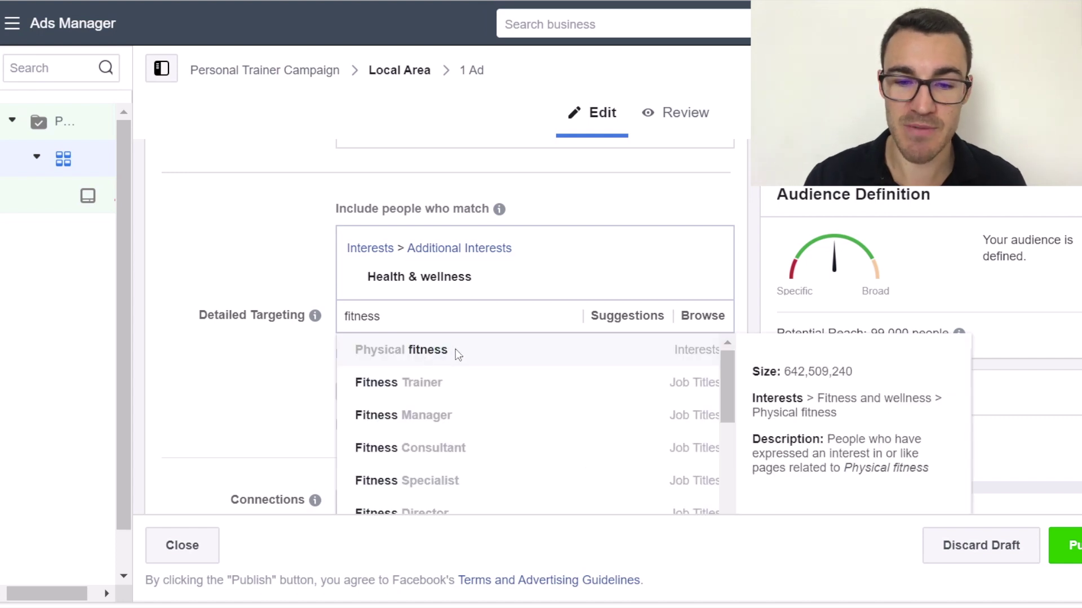
{"action": "left_click", "coordinate": [455, 350]}
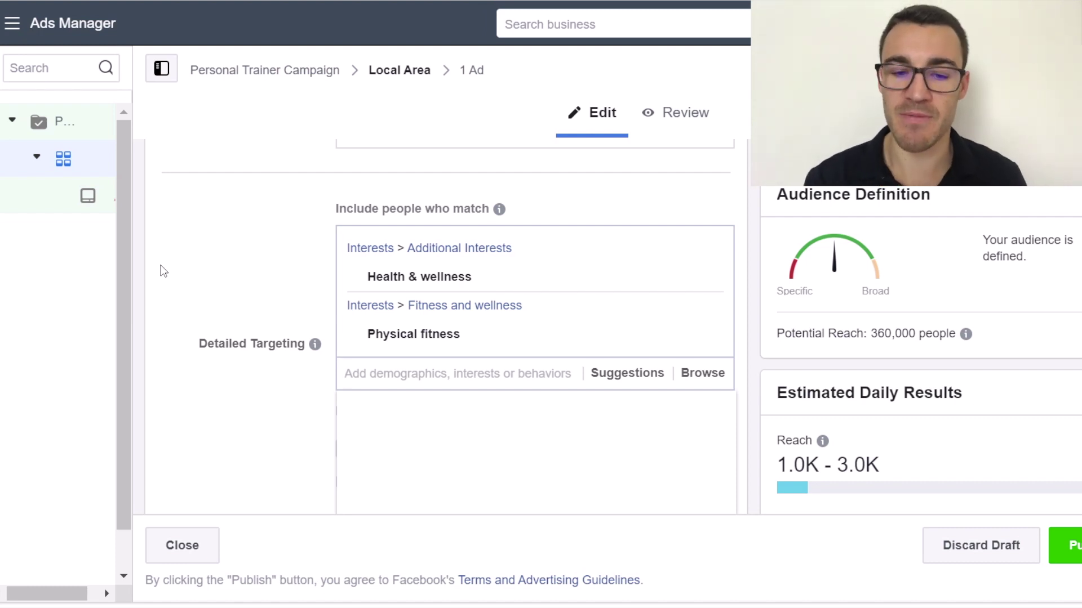
{"action": "left_click", "coordinate": [461, 329]}
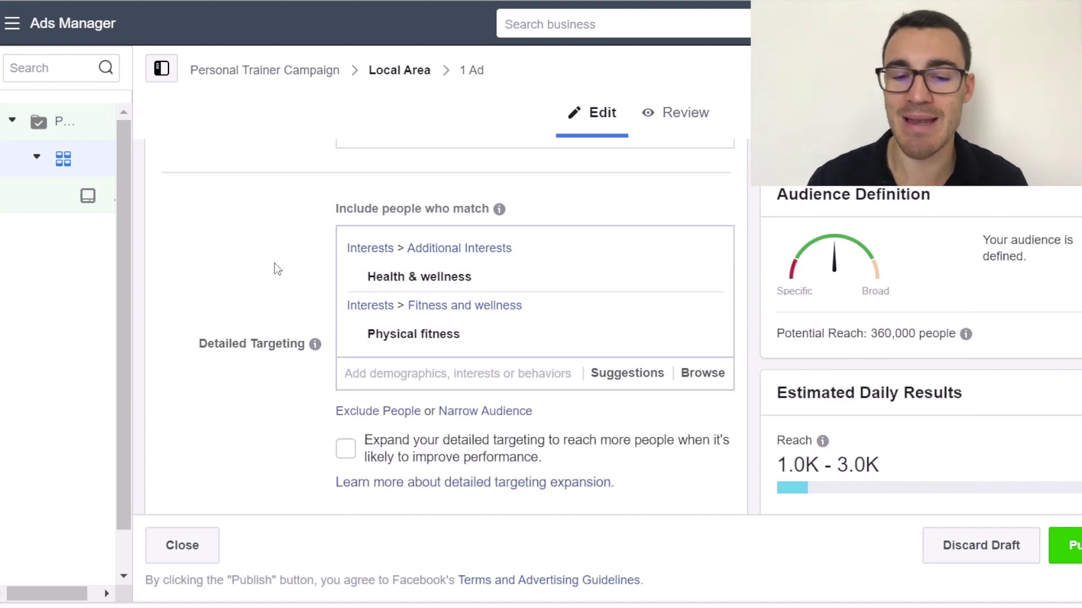
{"action": "scroll", "coordinate": [255, 338], "scroll_direction": "down", "scroll_amount": 3}
{"action": "scroll", "coordinate": [255, 339], "scroll_direction": "up", "scroll_amount": 3}
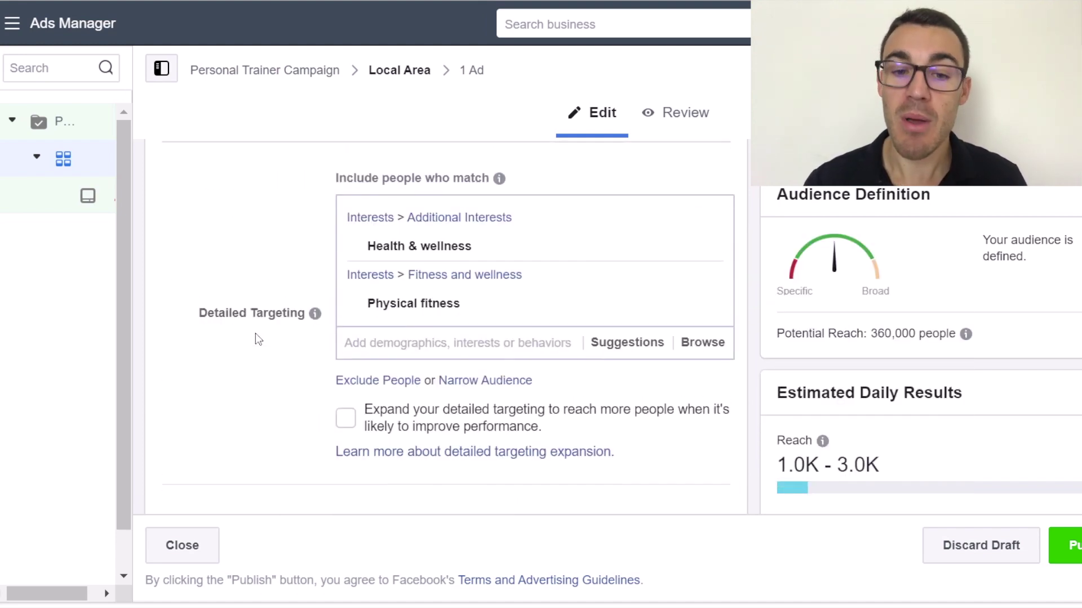
{"action": "mouse_move", "coordinate": [439, 249]}
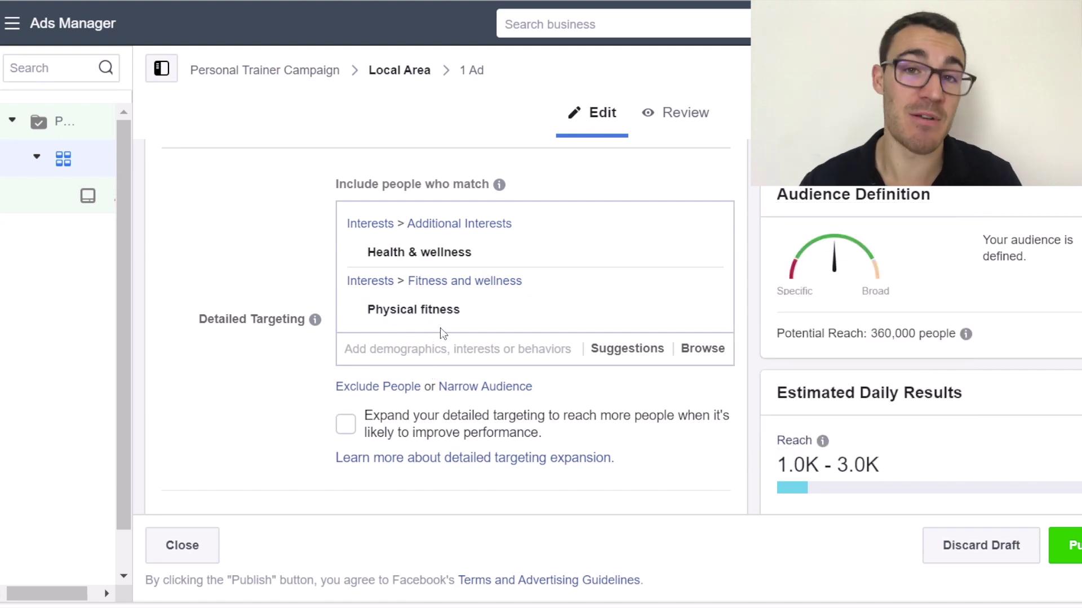
{"action": "mouse_move", "coordinate": [556, 256]}
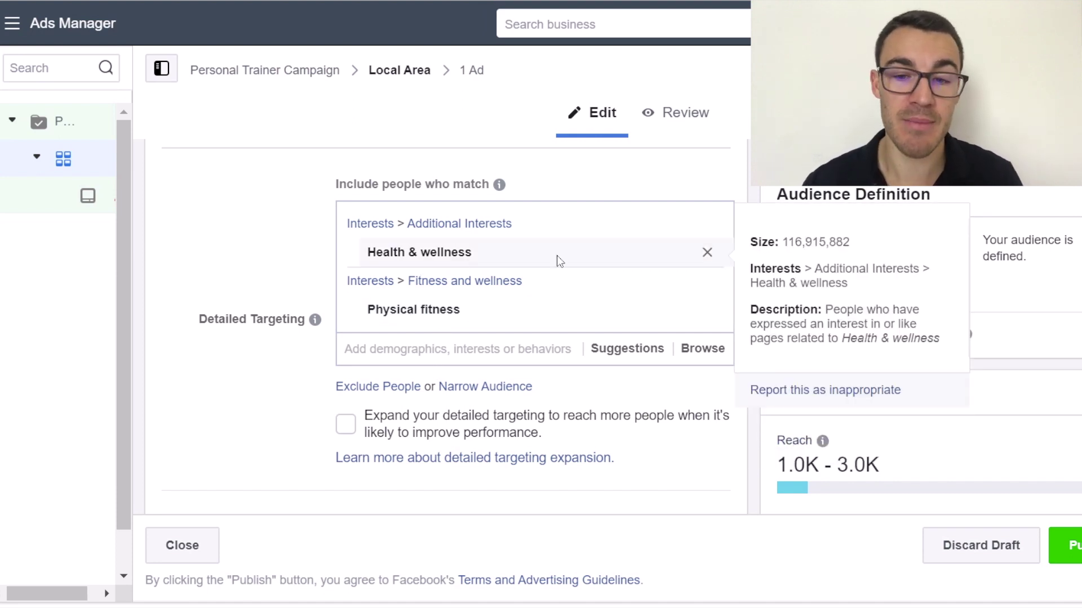
{"action": "left_click", "coordinate": [705, 254]}
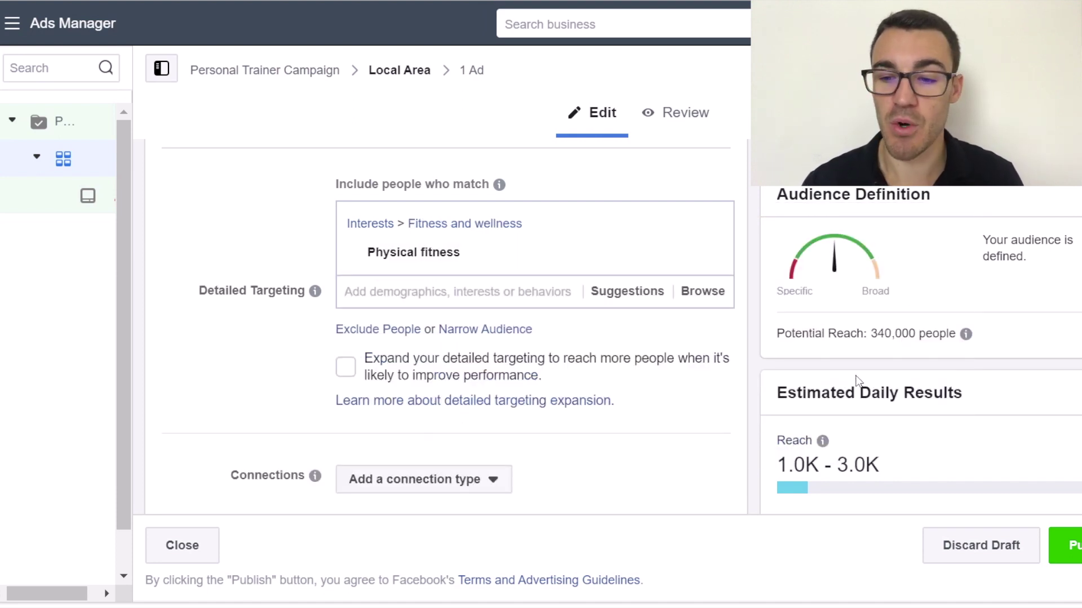
{"action": "scroll", "coordinate": [565, 316], "scroll_direction": "up", "scroll_amount": 6}
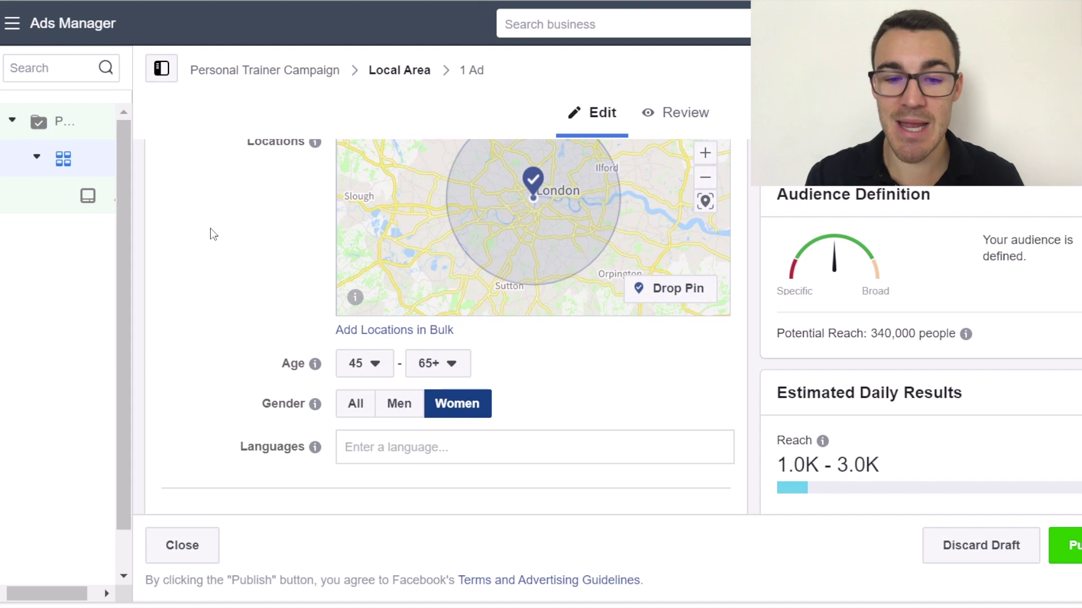
{"action": "scroll", "coordinate": [301, 288], "scroll_direction": "down", "scroll_amount": 4}
{"action": "mouse_move", "coordinate": [416, 359]}
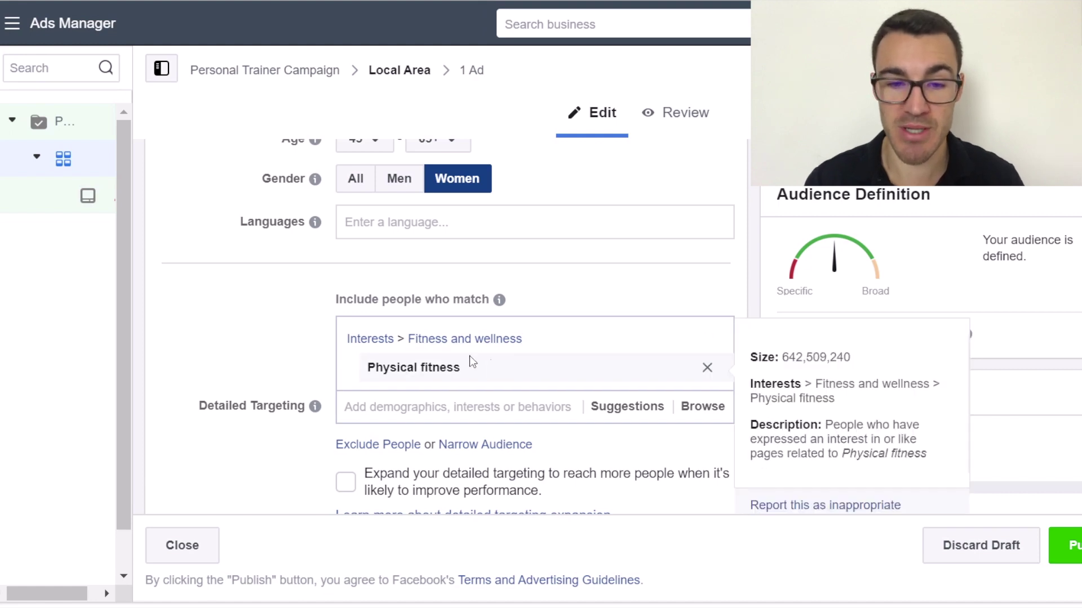
{"action": "scroll", "coordinate": [333, 303], "scroll_direction": "up", "scroll_amount": 3}
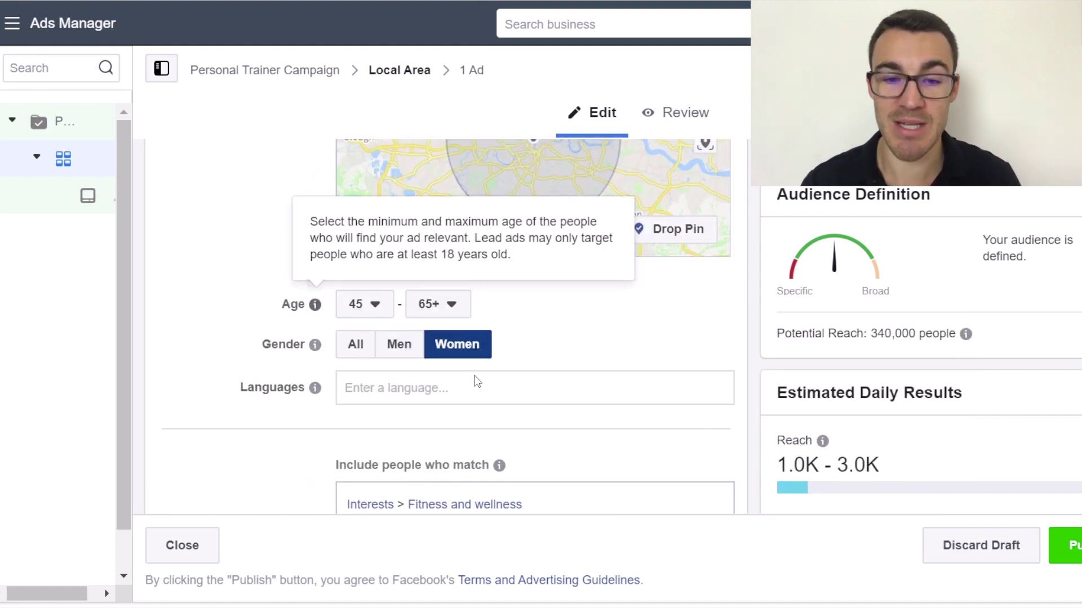
{"action": "scroll", "coordinate": [475, 376], "scroll_direction": "up", "scroll_amount": 3}
{"action": "scroll", "coordinate": [548, 180], "scroll_direction": "up", "scroll_amount": 3}
{"action": "scroll", "coordinate": [232, 333], "scroll_direction": "down", "scroll_amount": 2}
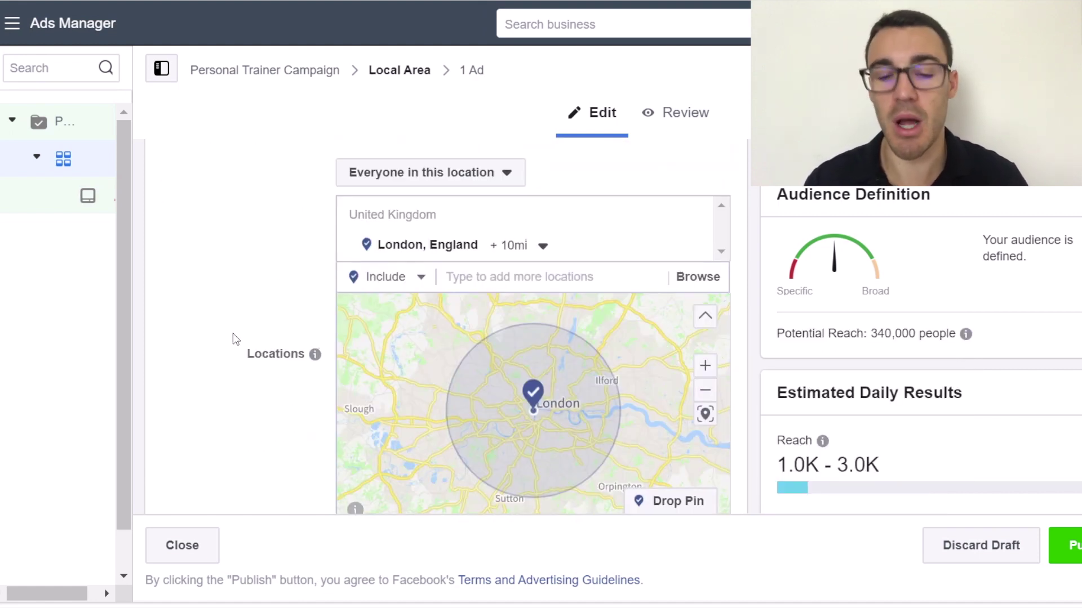
{"action": "scroll", "coordinate": [243, 367], "scroll_direction": "down", "scroll_amount": 1}
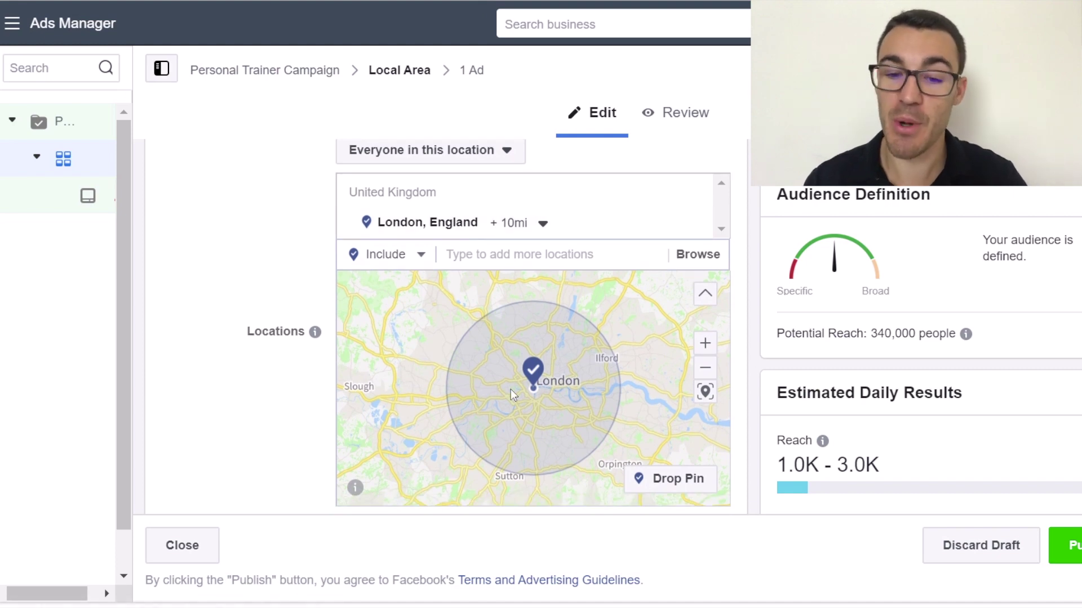
{"action": "scroll", "coordinate": [259, 406], "scroll_direction": "down", "scroll_amount": 2}
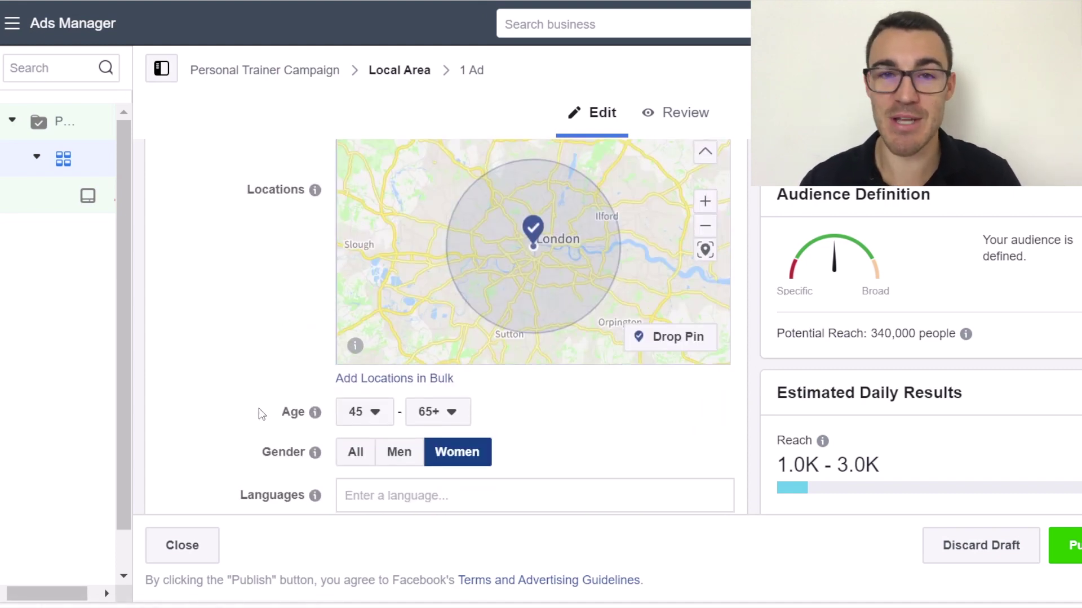
{"action": "scroll", "coordinate": [259, 411], "scroll_direction": "down", "scroll_amount": 7}
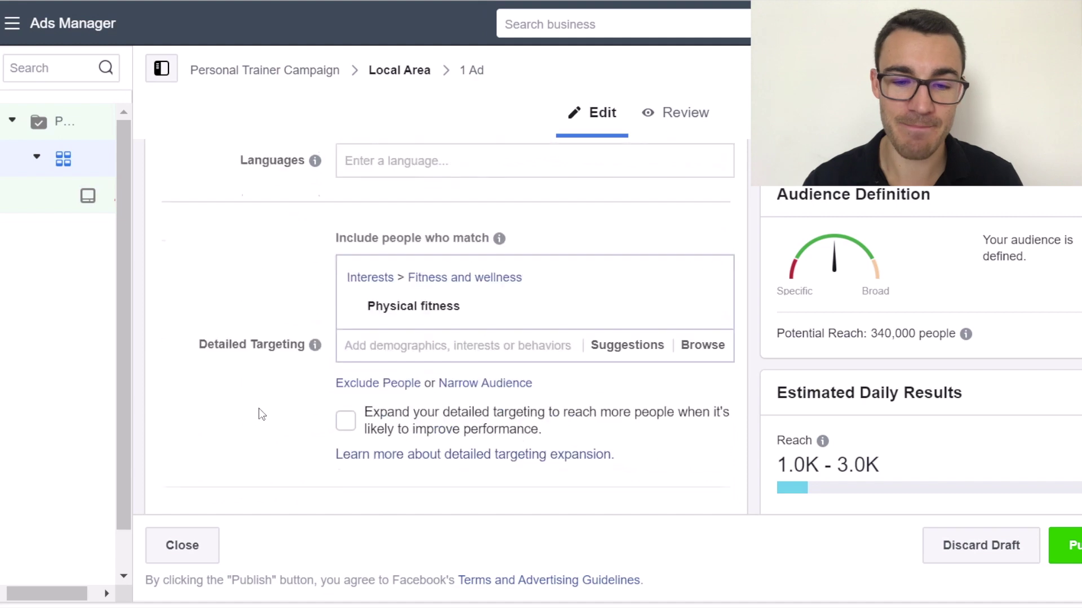
{"action": "scroll", "coordinate": [471, 248], "scroll_direction": "down", "scroll_amount": 4}
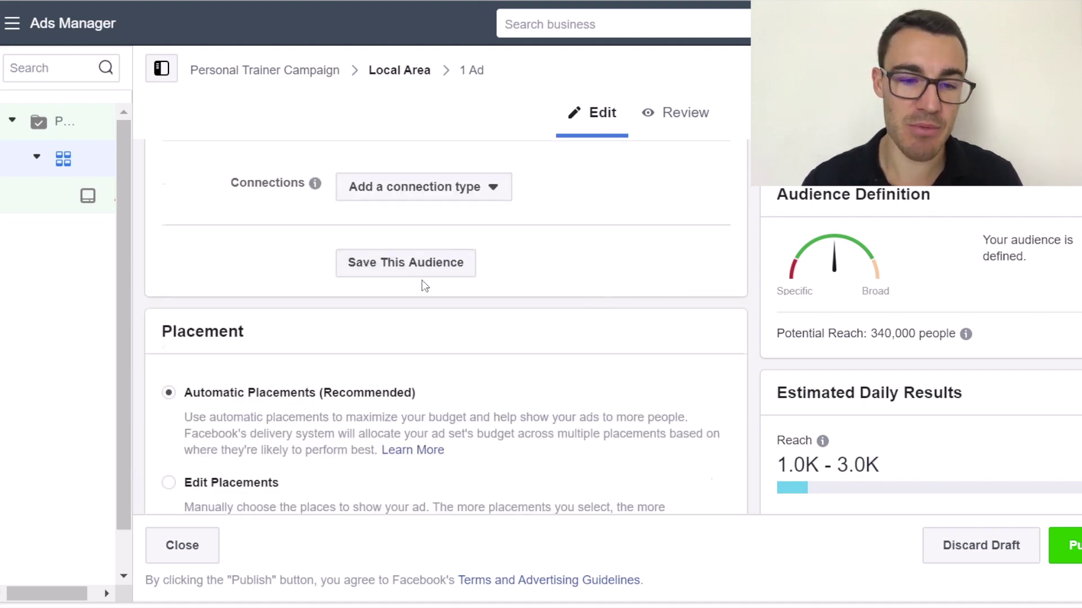
{"action": "scroll", "coordinate": [423, 285], "scroll_direction": "down", "scroll_amount": 3}
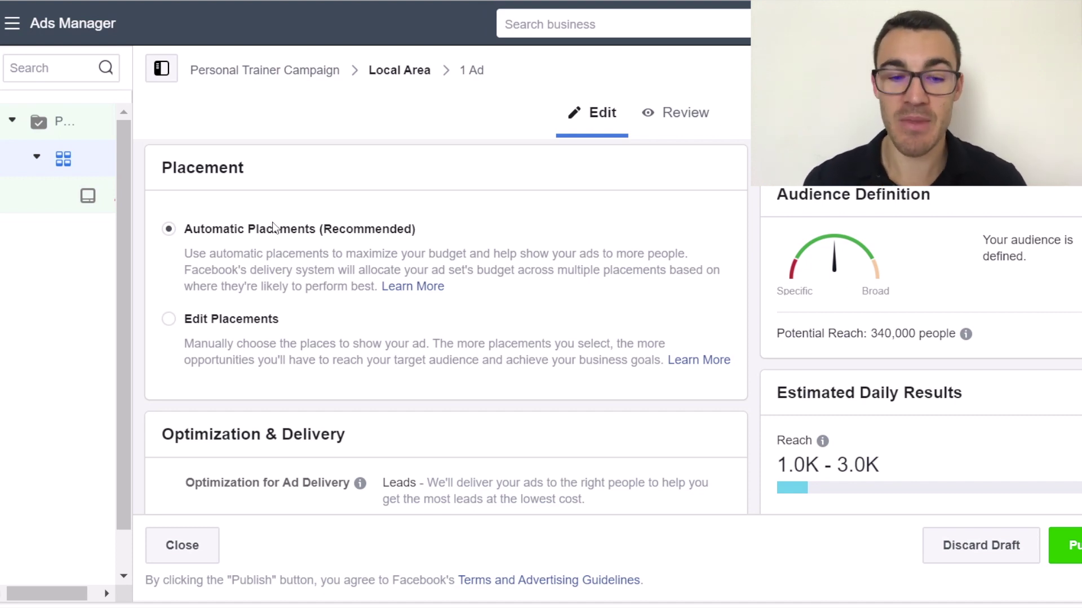
{"action": "scroll", "coordinate": [273, 226], "scroll_direction": "down", "scroll_amount": 3}
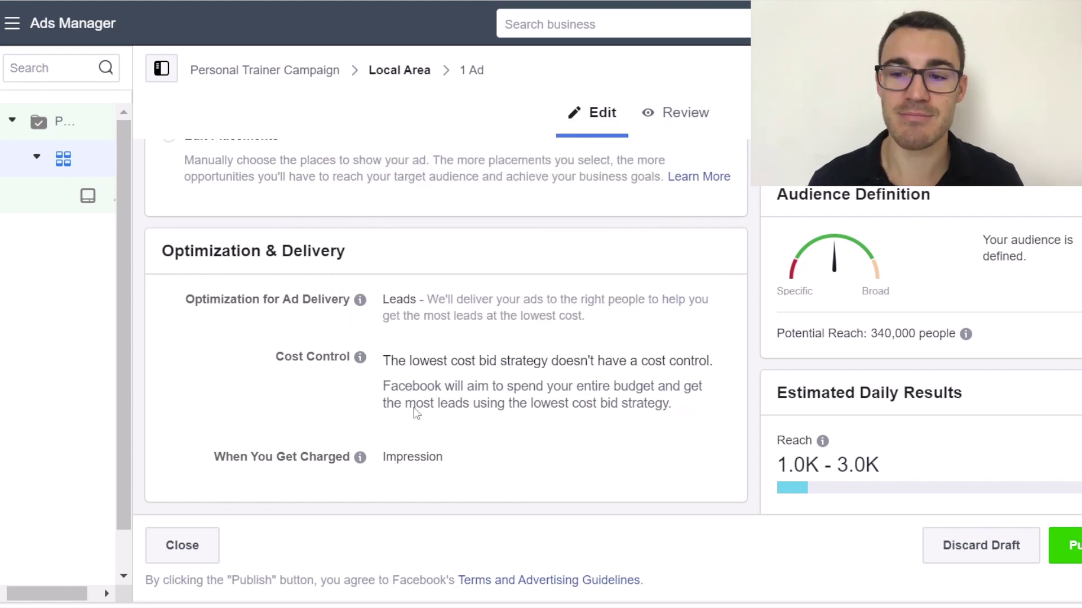
{"action": "scroll", "coordinate": [413, 408], "scroll_direction": "up", "scroll_amount": 15}
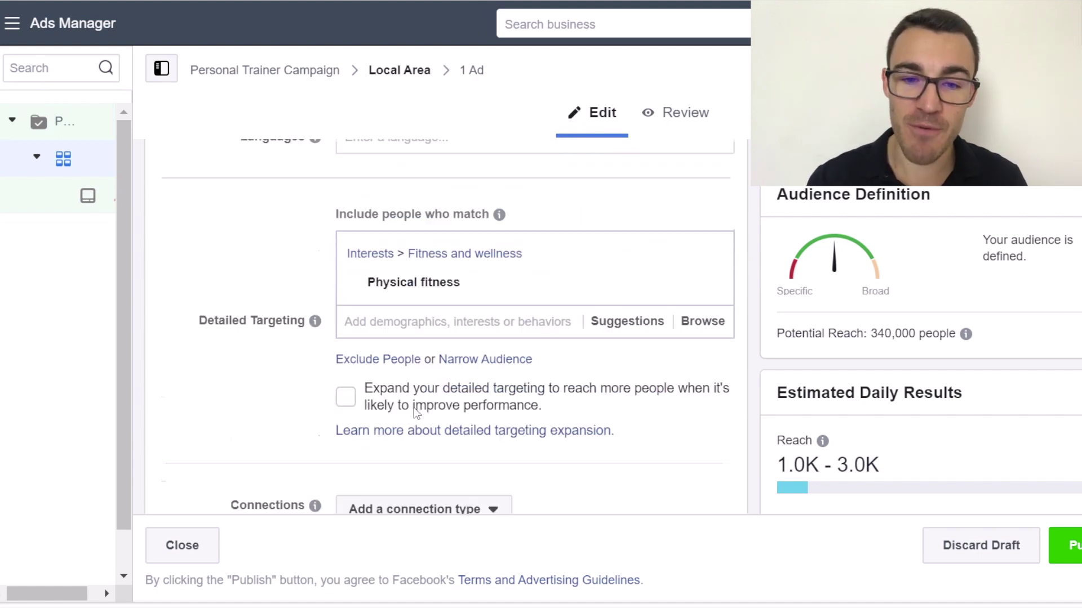
{"action": "scroll", "coordinate": [230, 283], "scroll_direction": "up", "scroll_amount": 3}
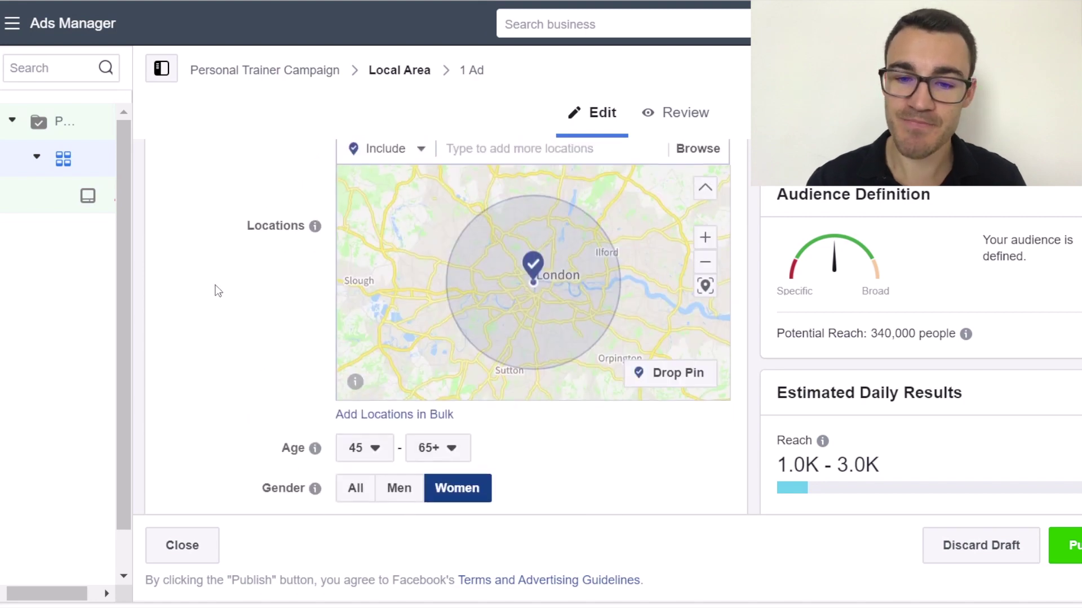
{"action": "scroll", "coordinate": [222, 332], "scroll_direction": "down", "scroll_amount": 4}
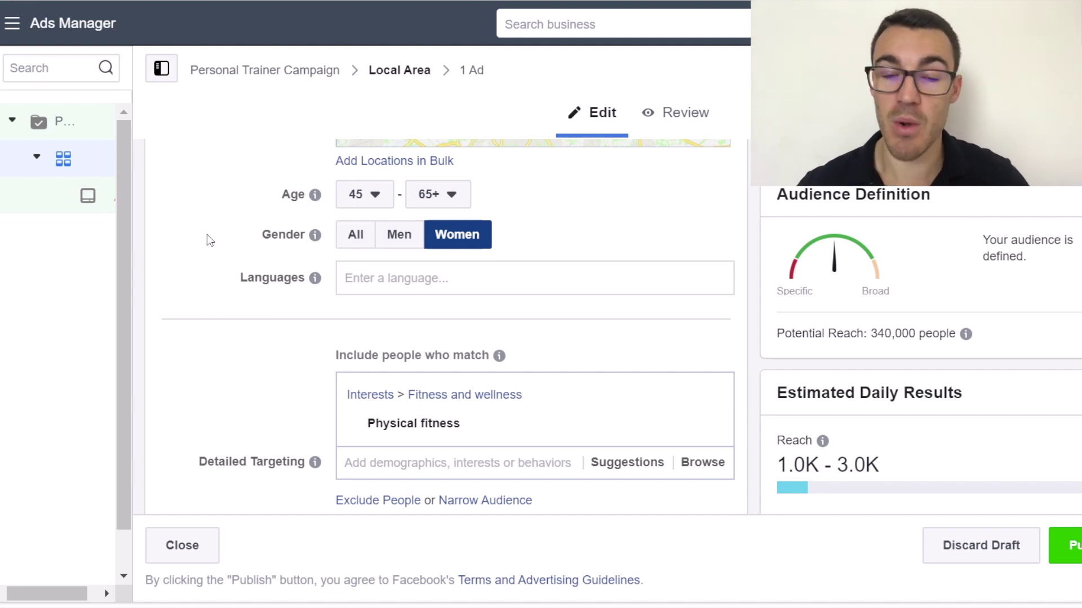
{"action": "scroll", "coordinate": [260, 397], "scroll_direction": "down", "scroll_amount": 2}
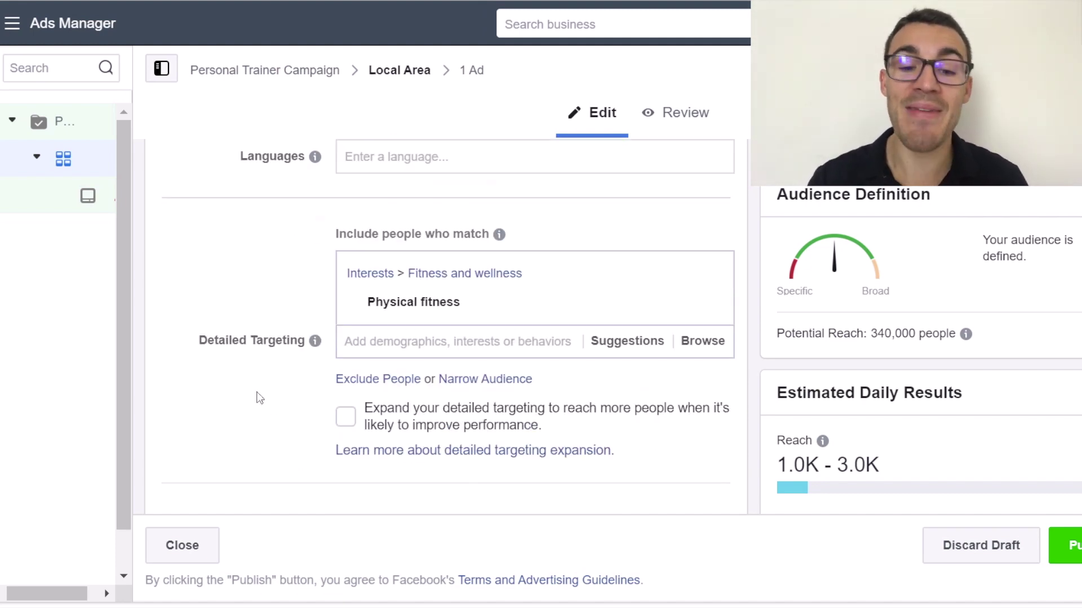
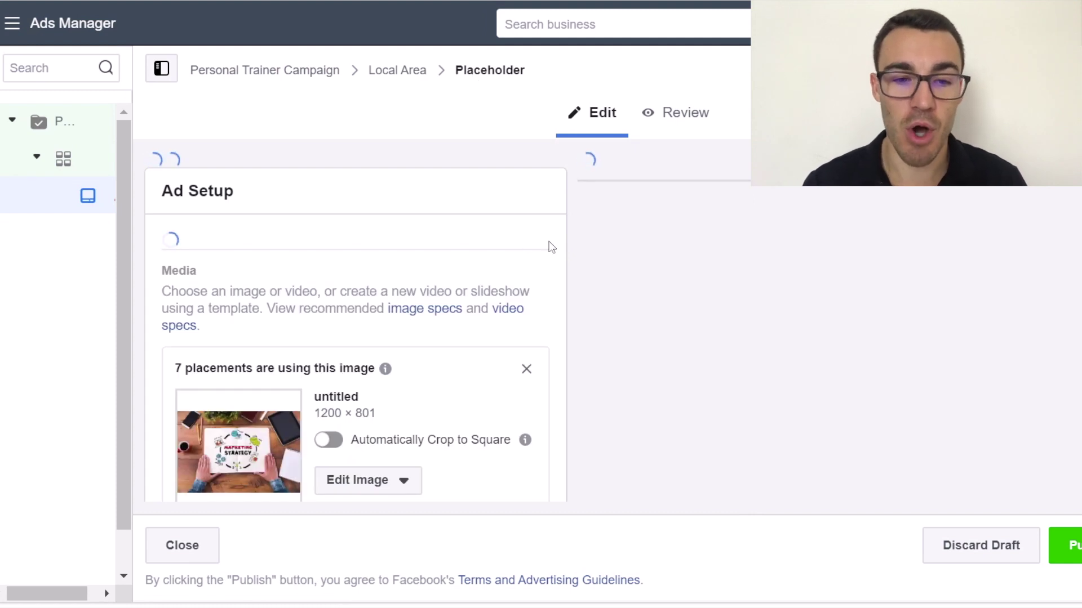
From the Media section's Edit Image menu, open Select Images to change the ad photo.
{"action": "scroll", "coordinate": [550, 244], "scroll_direction": "down", "scroll_amount": 2}
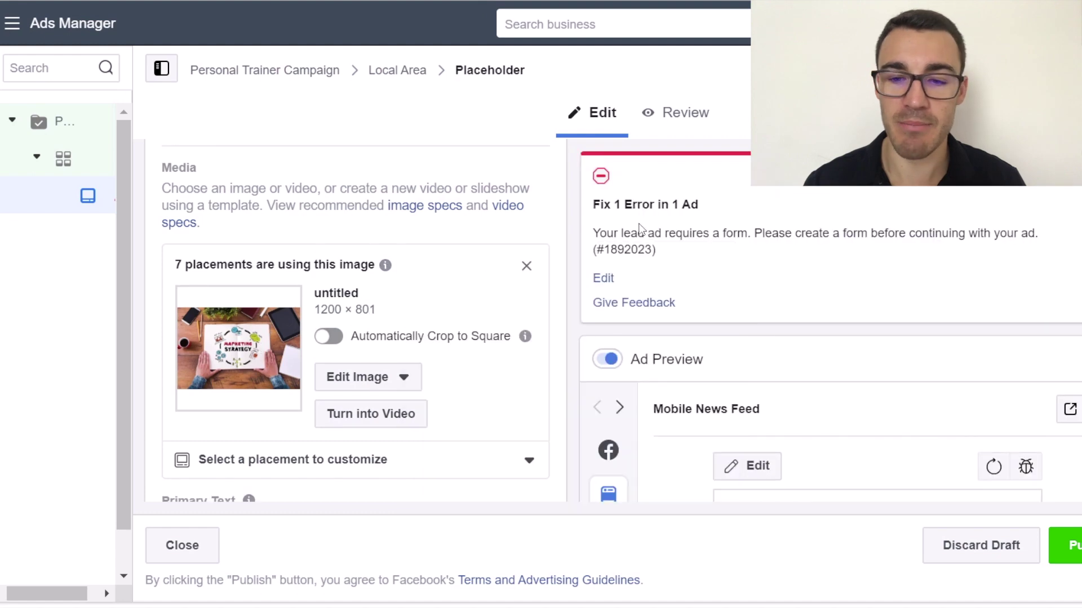
{"action": "scroll", "coordinate": [555, 263], "scroll_direction": "down", "scroll_amount": 1}
{"action": "scroll", "coordinate": [589, 248], "scroll_direction": "down", "scroll_amount": 1}
{"action": "scroll", "coordinate": [588, 248], "scroll_direction": "down", "scroll_amount": 4}
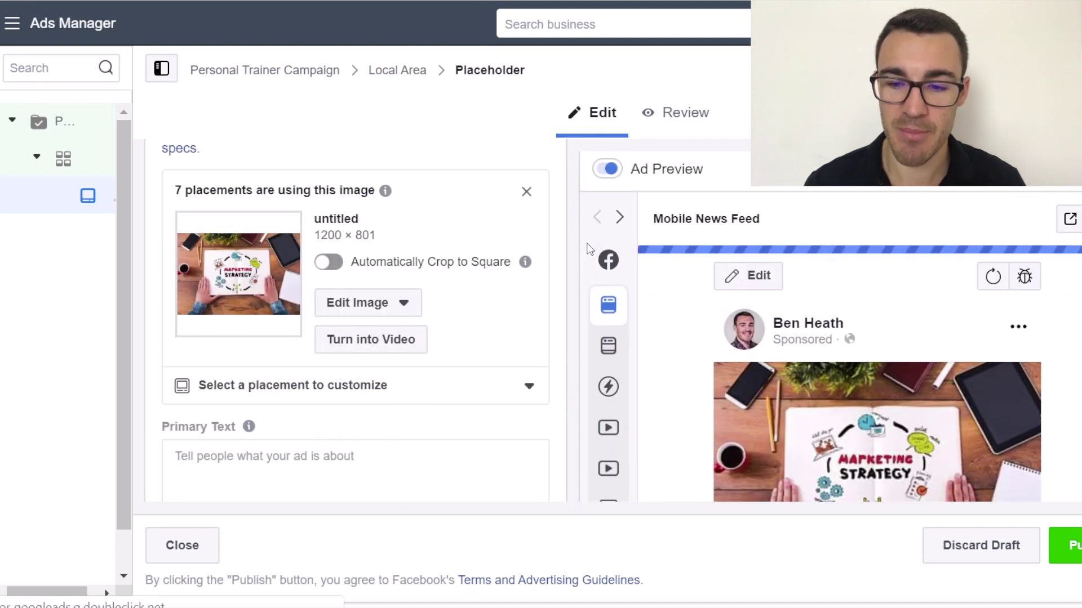
{"action": "scroll", "coordinate": [449, 275], "scroll_direction": "up", "scroll_amount": 1}
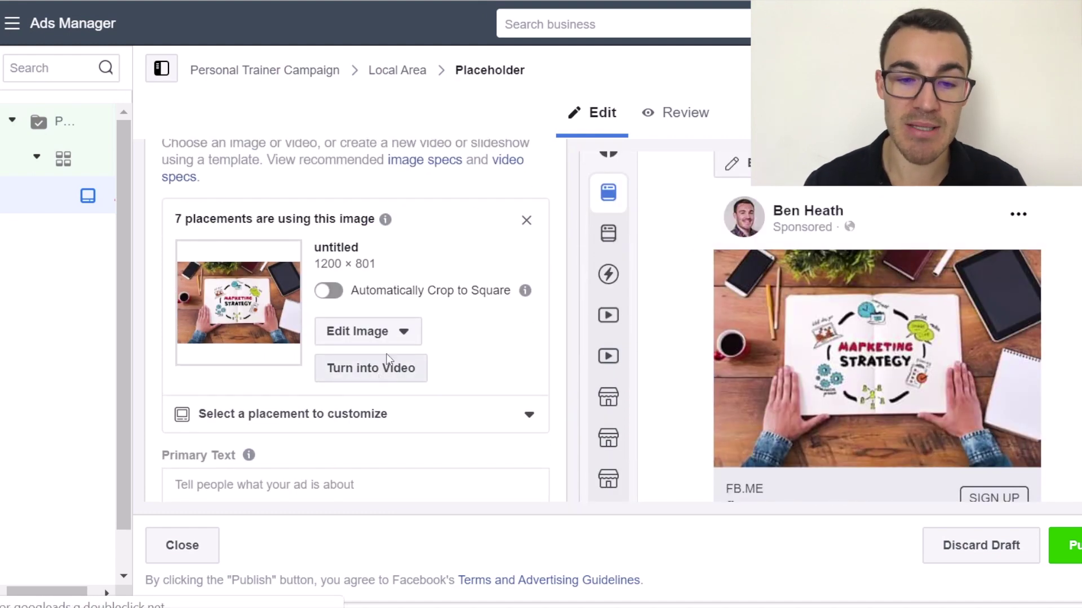
{"action": "left_click", "coordinate": [397, 337]}
{"action": "left_click", "coordinate": [488, 360]}
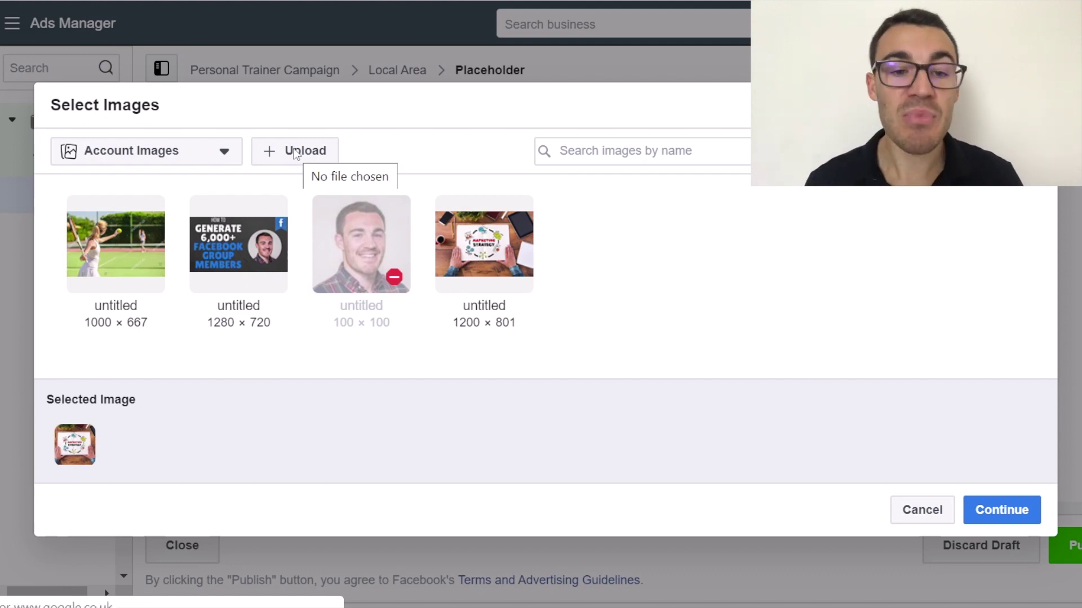
Search Stock Photos for 'personal trainer' and use the trainer-with-dumbbells photo as the ad image.
{"action": "left_click", "coordinate": [198, 156]}
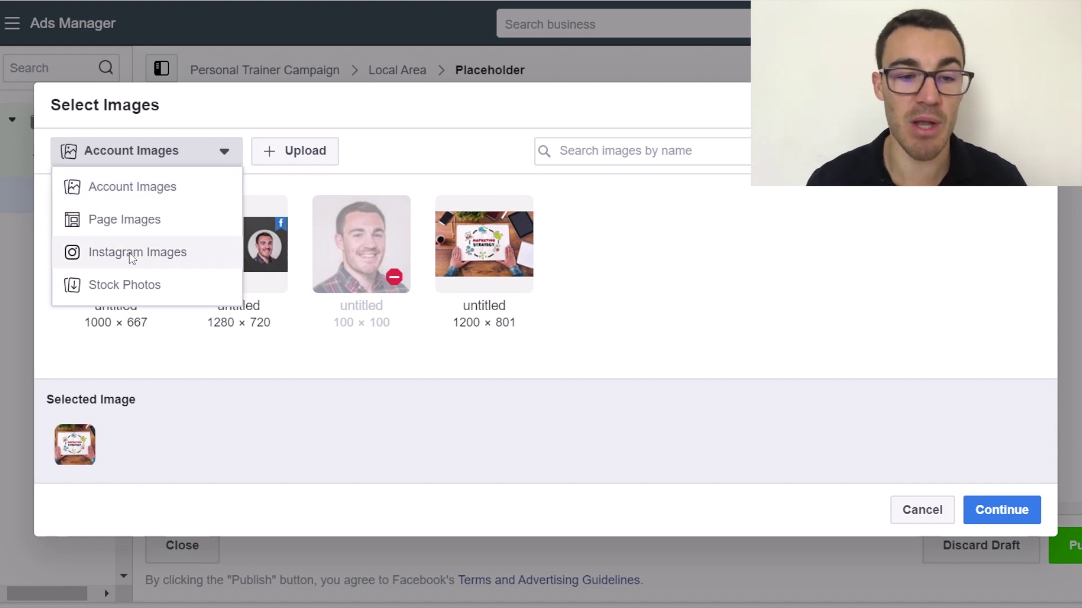
{"action": "left_click", "coordinate": [125, 286]}
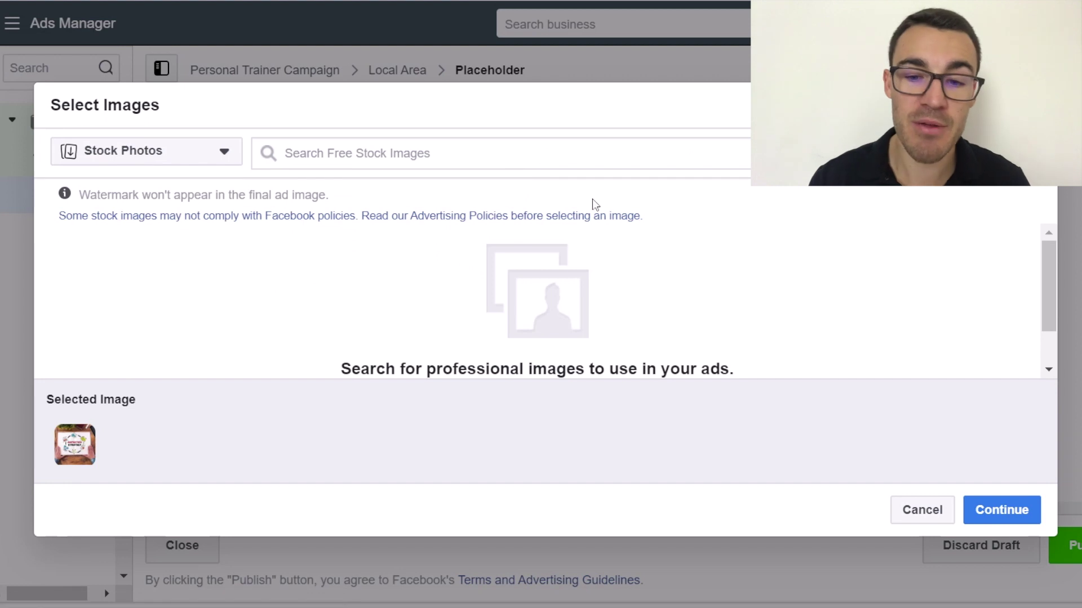
{"action": "left_click", "coordinate": [448, 152]}
{"action": "type", "text": "person"}
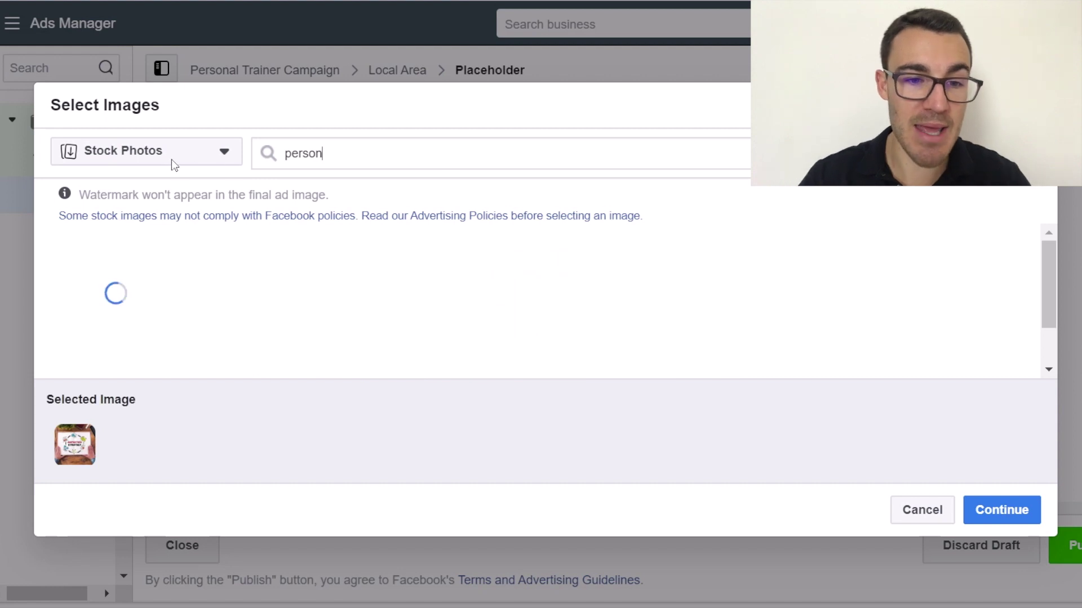
{"action": "type", "text": "al trainer"}
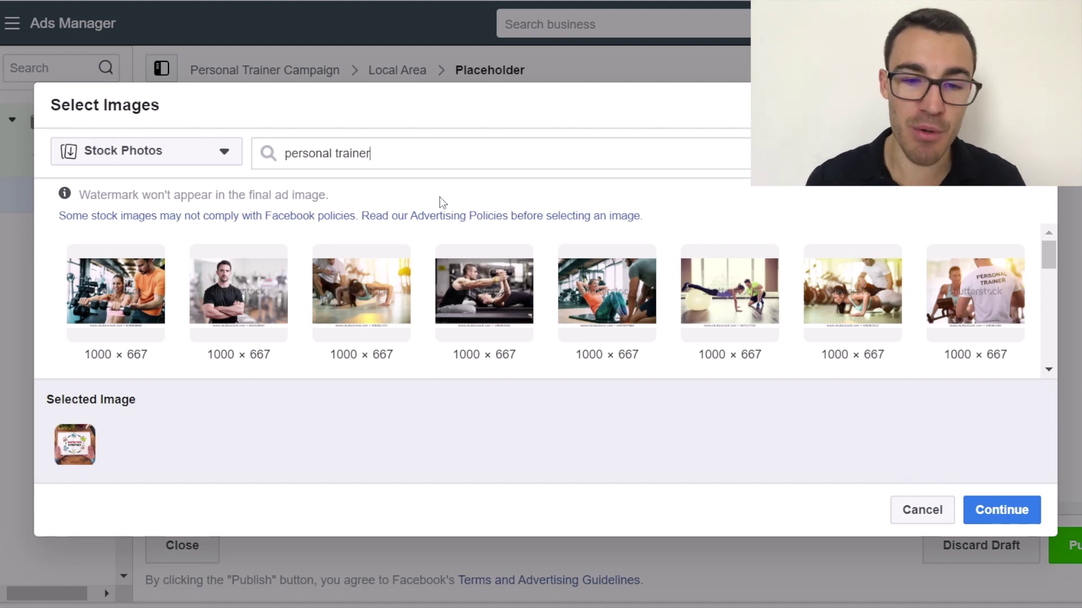
{"action": "scroll", "coordinate": [480, 305], "scroll_direction": "down", "scroll_amount": 2}
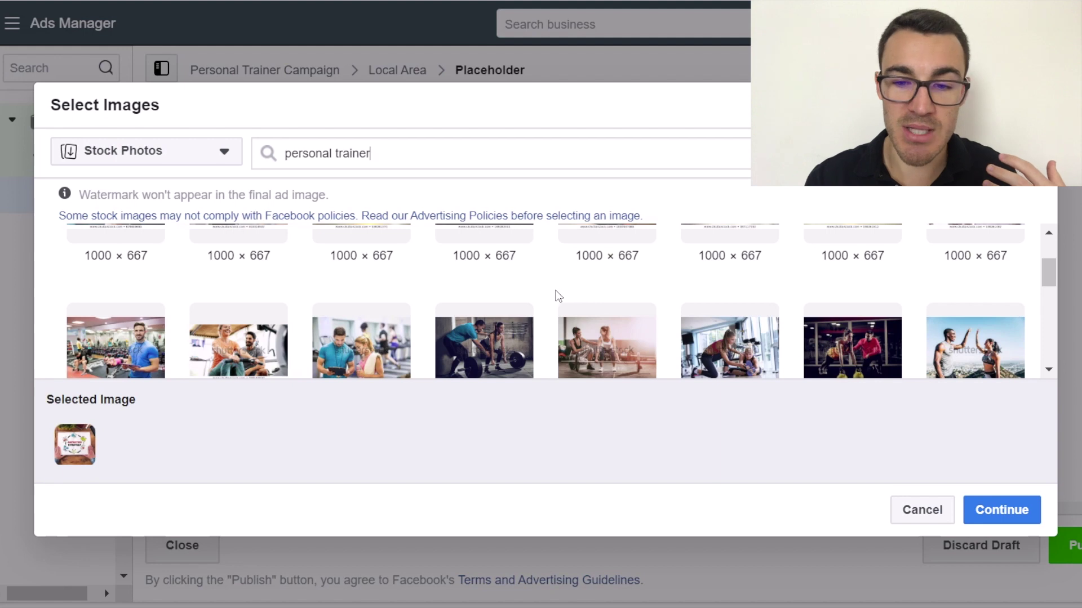
{"action": "scroll", "coordinate": [555, 291], "scroll_direction": "down", "scroll_amount": 1}
{"action": "scroll", "coordinate": [555, 291], "scroll_direction": "up", "scroll_amount": 3}
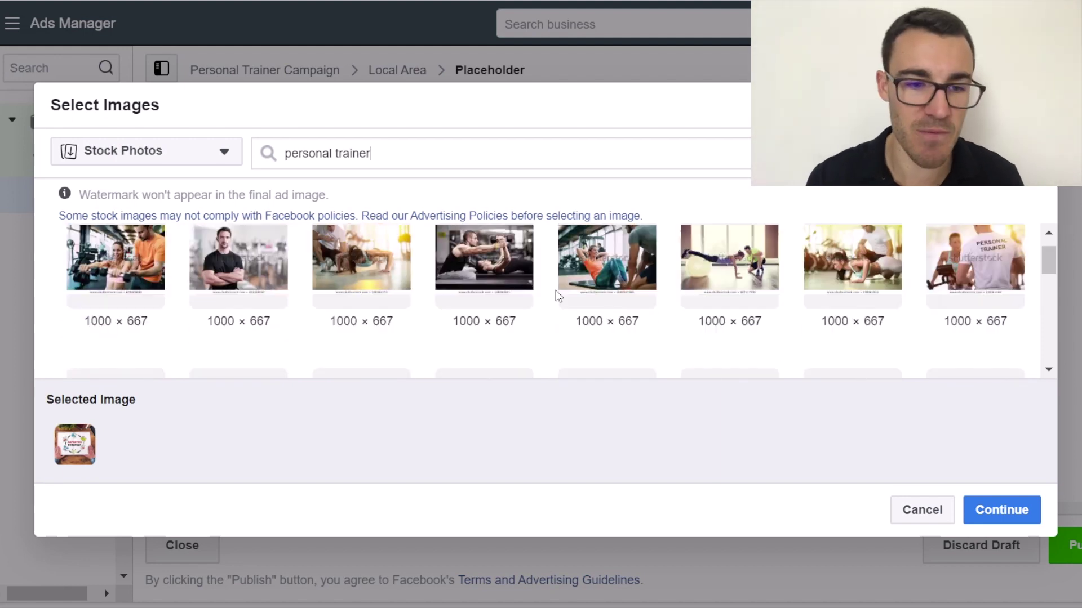
{"action": "left_click", "coordinate": [114, 282]}
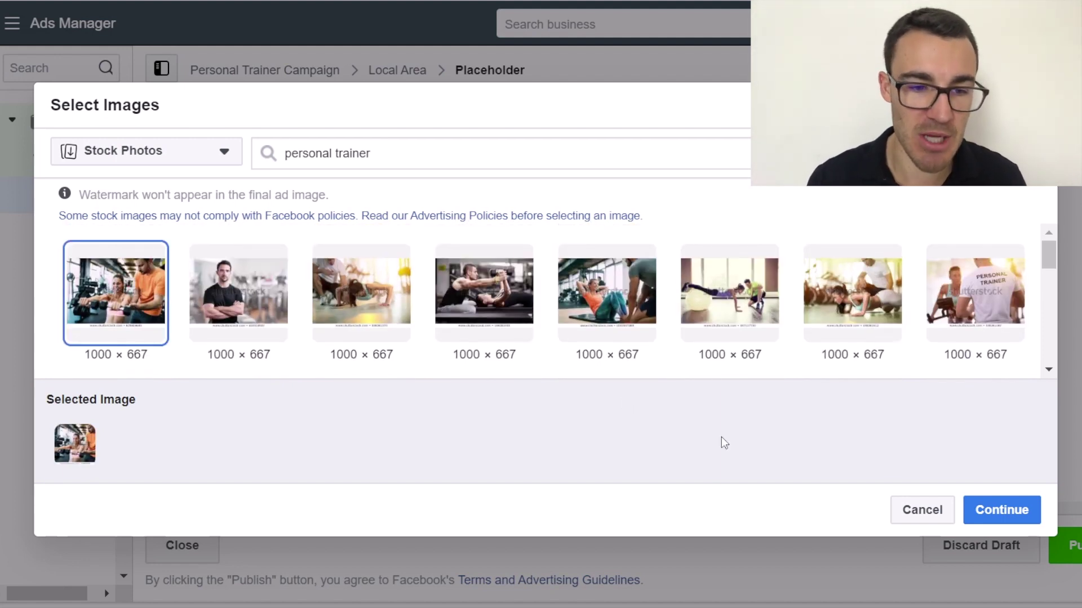
{"action": "left_click", "coordinate": [1005, 511]}
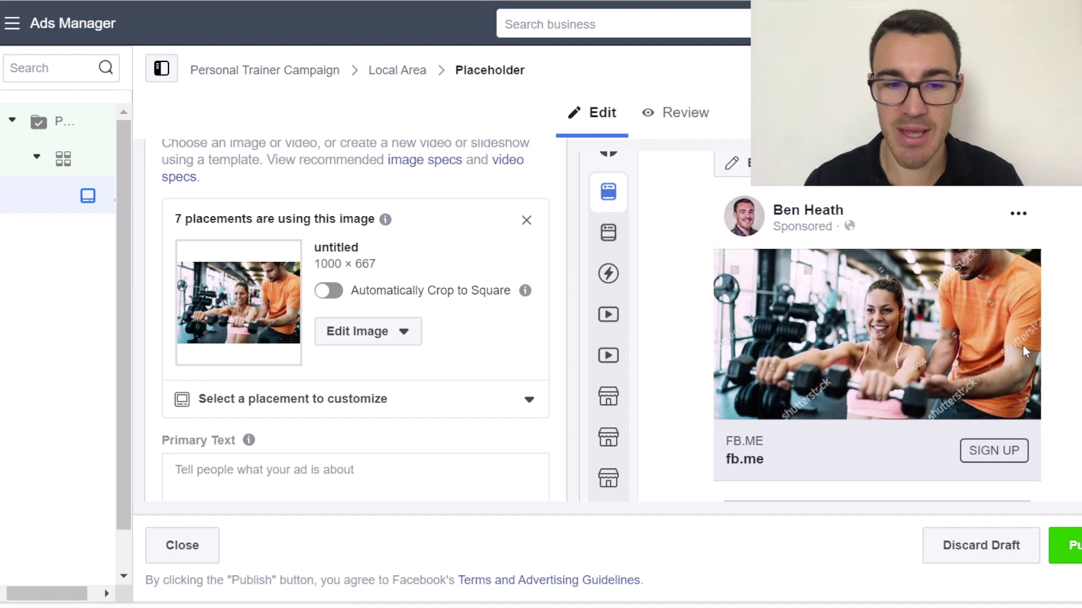
Turn on Automatically Crop to Square so the gym photo becomes 667 × 667.
{"action": "left_click", "coordinate": [329, 290]}
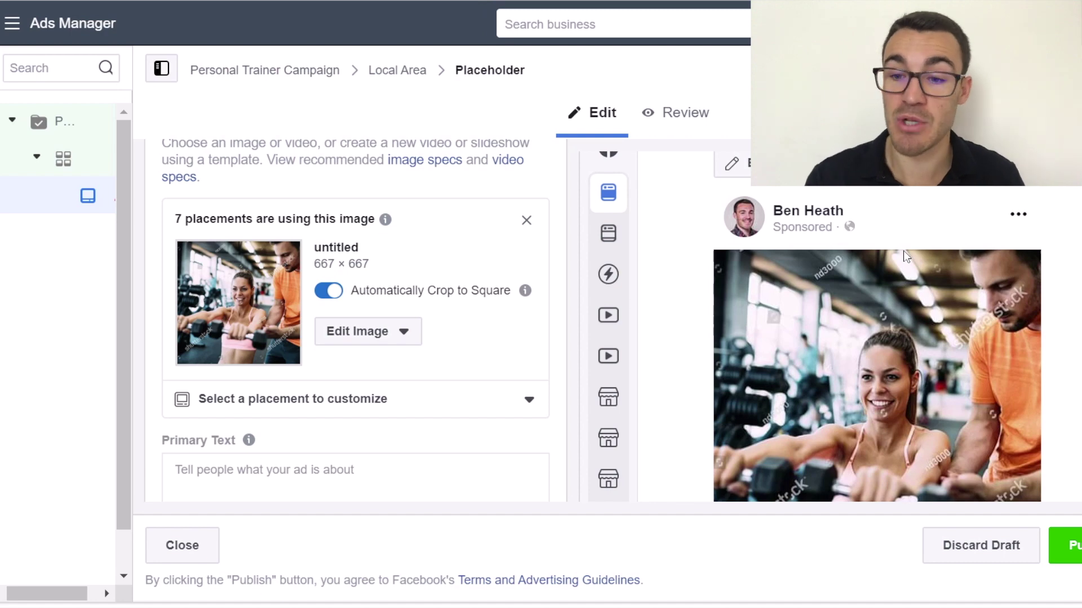
{"action": "scroll", "coordinate": [905, 256], "scroll_direction": "down", "scroll_amount": 2}
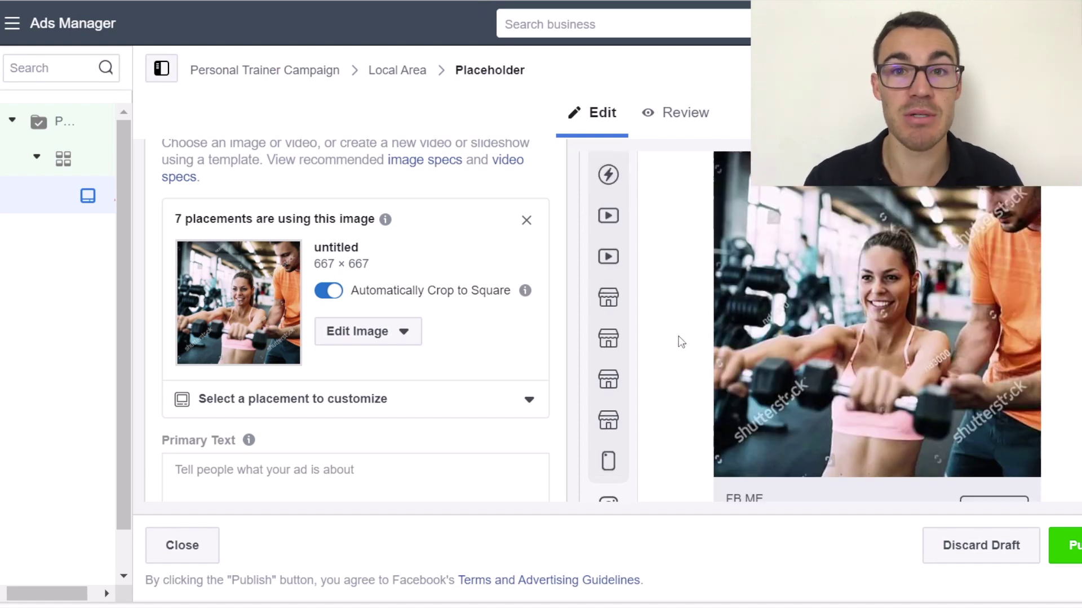
{"action": "scroll", "coordinate": [682, 342], "scroll_direction": "up", "scroll_amount": 1}
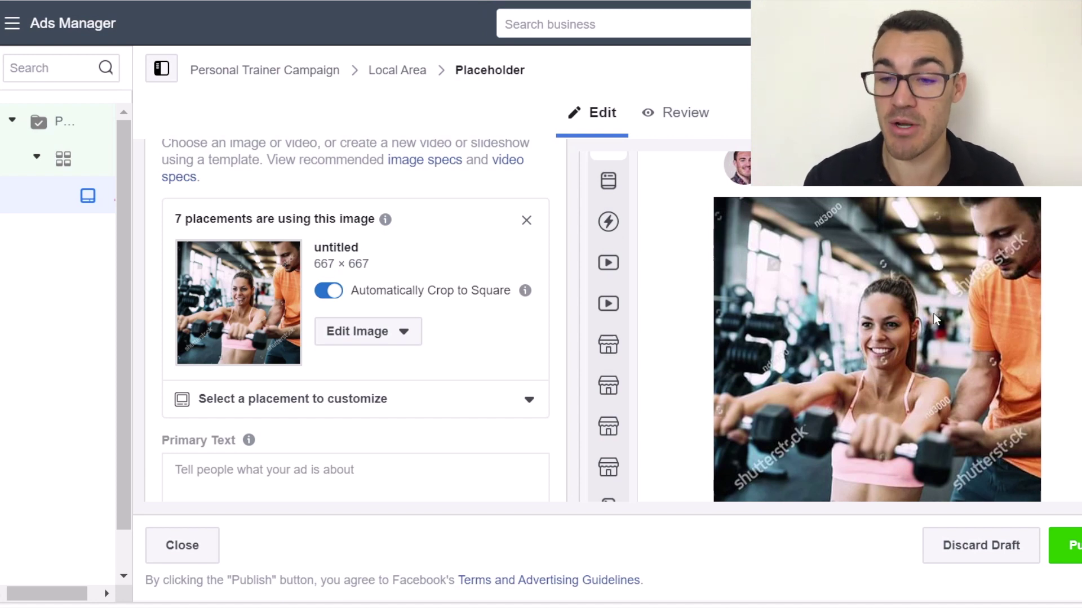
{"action": "scroll", "coordinate": [873, 347], "scroll_direction": "down", "scroll_amount": 2}
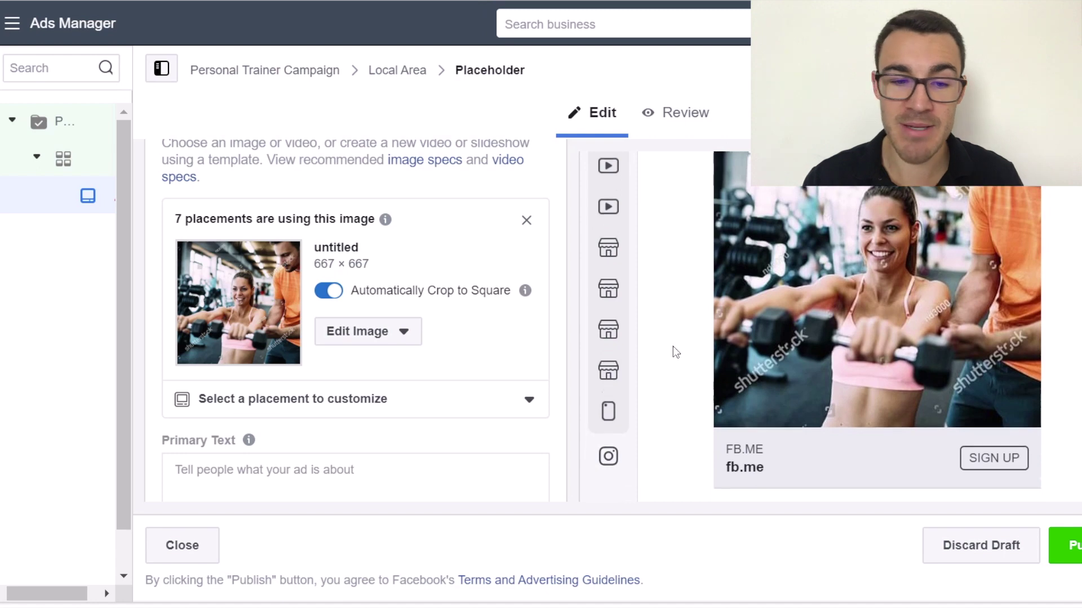
{"action": "scroll", "coordinate": [409, 348], "scroll_direction": "down", "scroll_amount": 1}
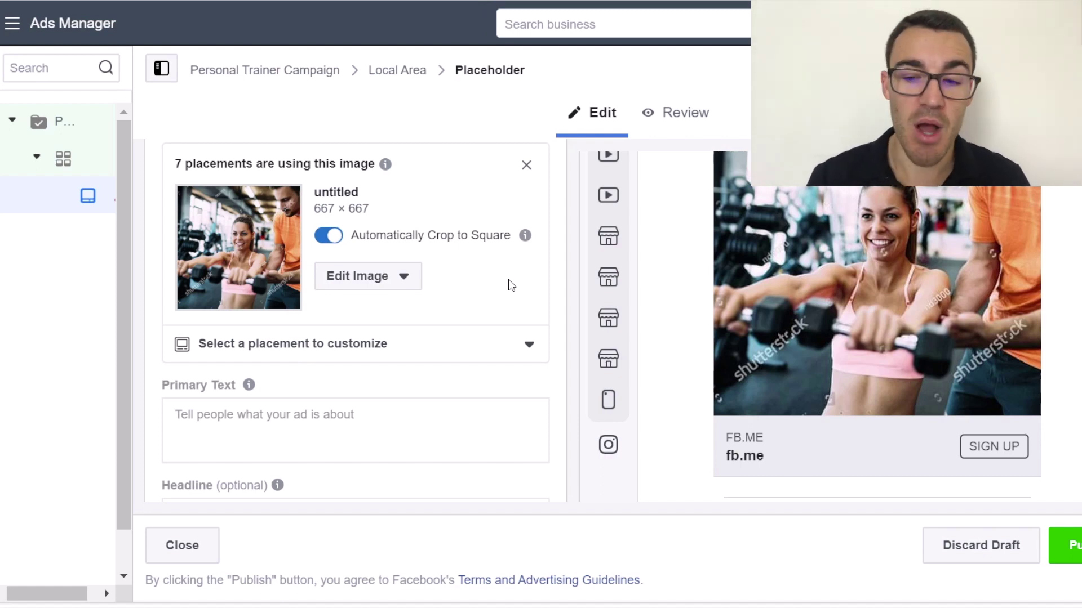
{"action": "scroll", "coordinate": [509, 284], "scroll_direction": "down", "scroll_amount": 2}
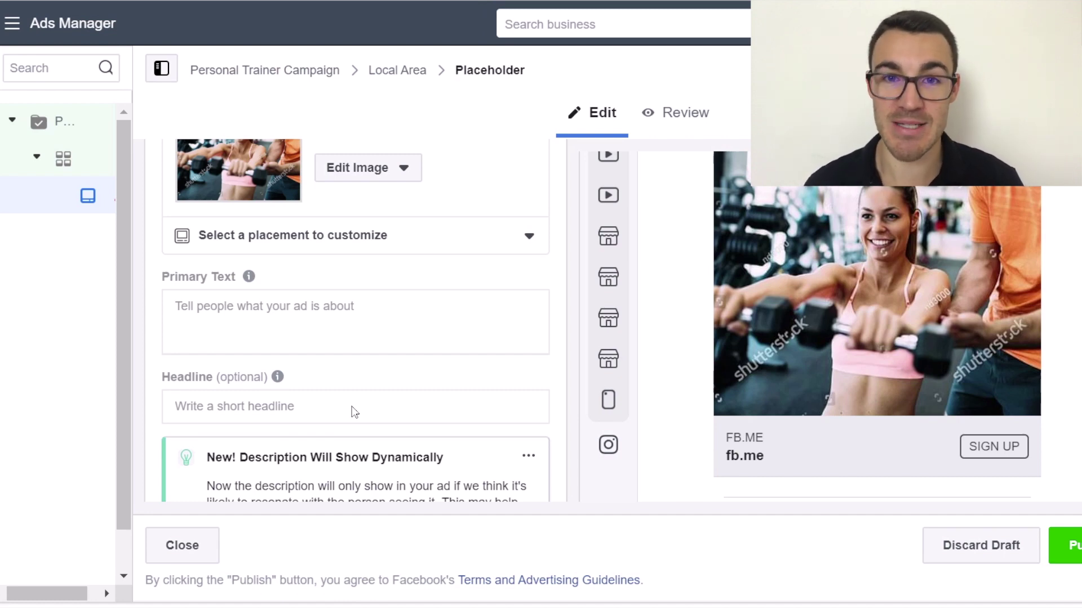
Type 'FREE Personal Training Sessions' into the Headline field, correcting typos along the way.
{"action": "left_click", "coordinate": [354, 412]}
{"action": "type", "text": "FRE"}
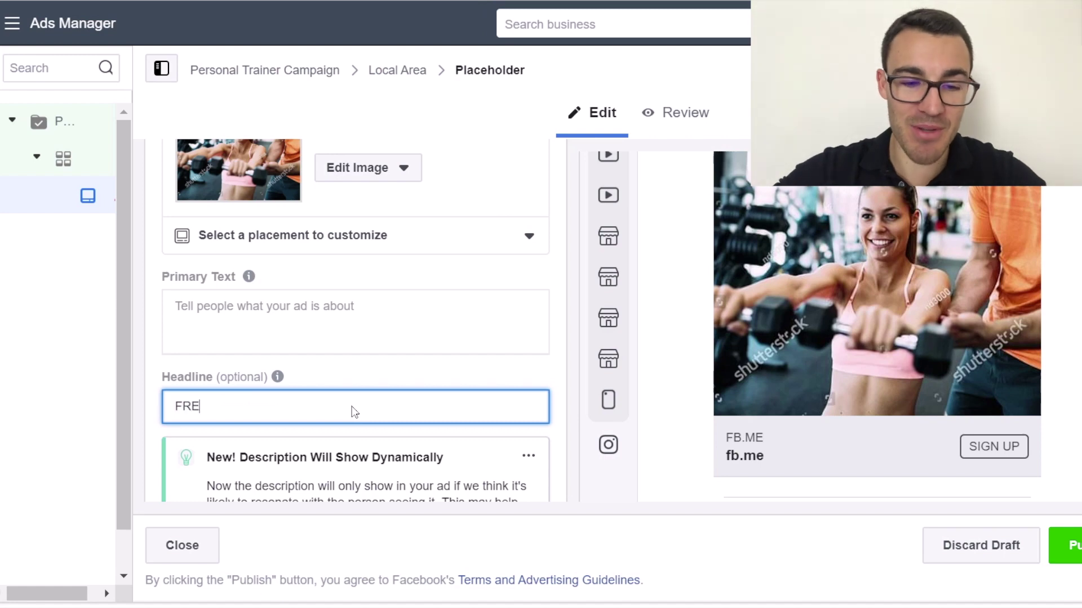
{"action": "type", "text": "E Personl"}
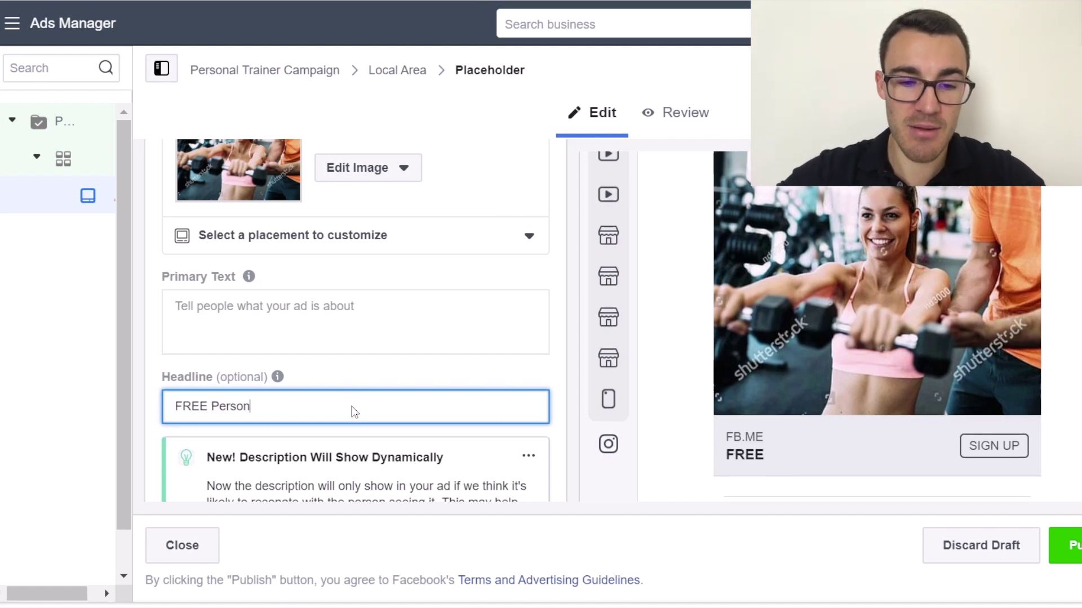
{"action": "key", "text": "BackSpace"}
{"action": "type", "text": "al Trainiang"}
{"action": "key", "text": "BackSpace"}
{"action": "key", "text": "BackSpace"}
{"action": "key", "text": "BackSpace"}
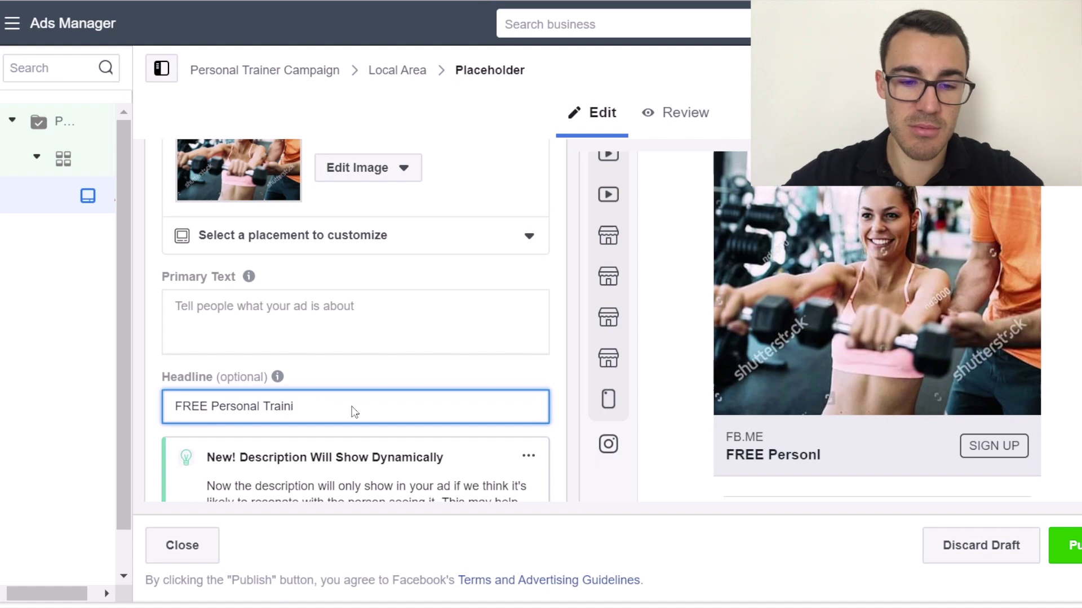
{"action": "type", "text": "ng Sessions"}
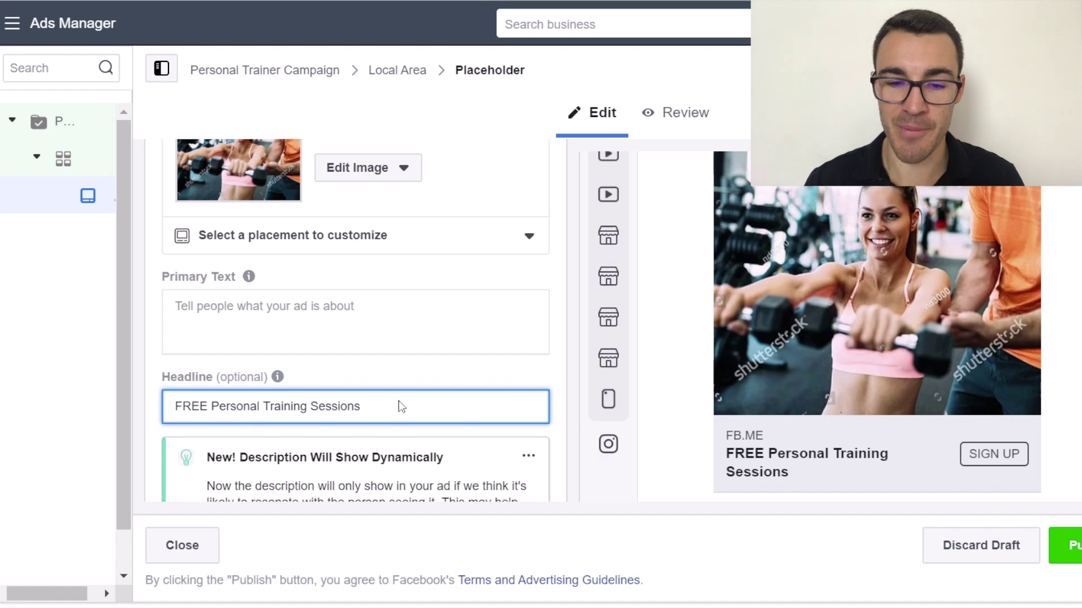
{"action": "scroll", "coordinate": [475, 378], "scroll_direction": "down", "scroll_amount": 1}
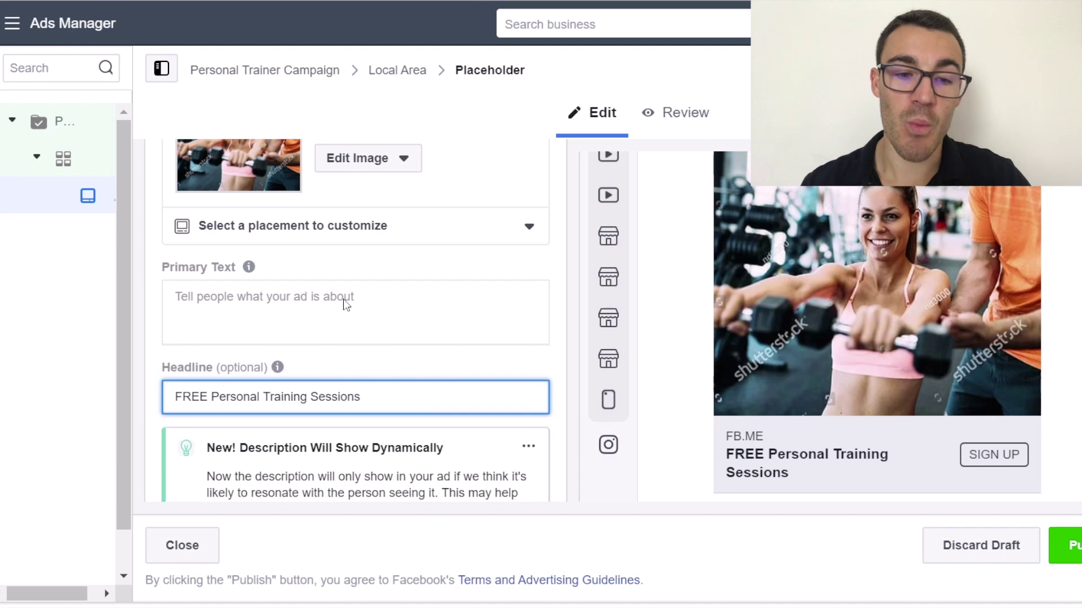
Select and copy the drafted ad copy in the Word document.
{"action": "scroll", "coordinate": [789, 367], "scroll_direction": "up", "scroll_amount": 1}
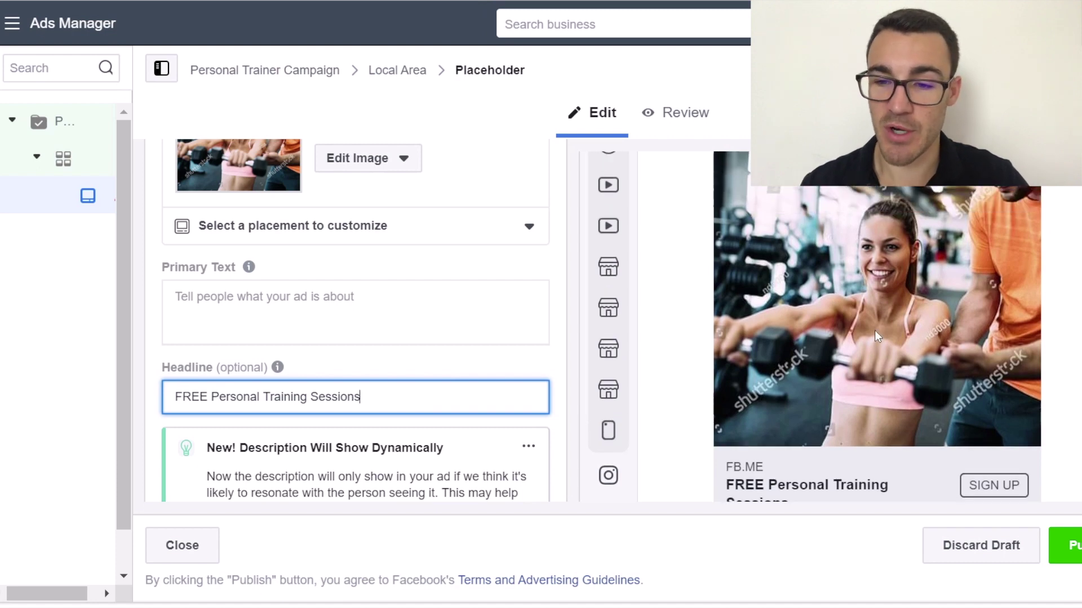
{"action": "scroll", "coordinate": [873, 338], "scroll_direction": "down", "scroll_amount": 2}
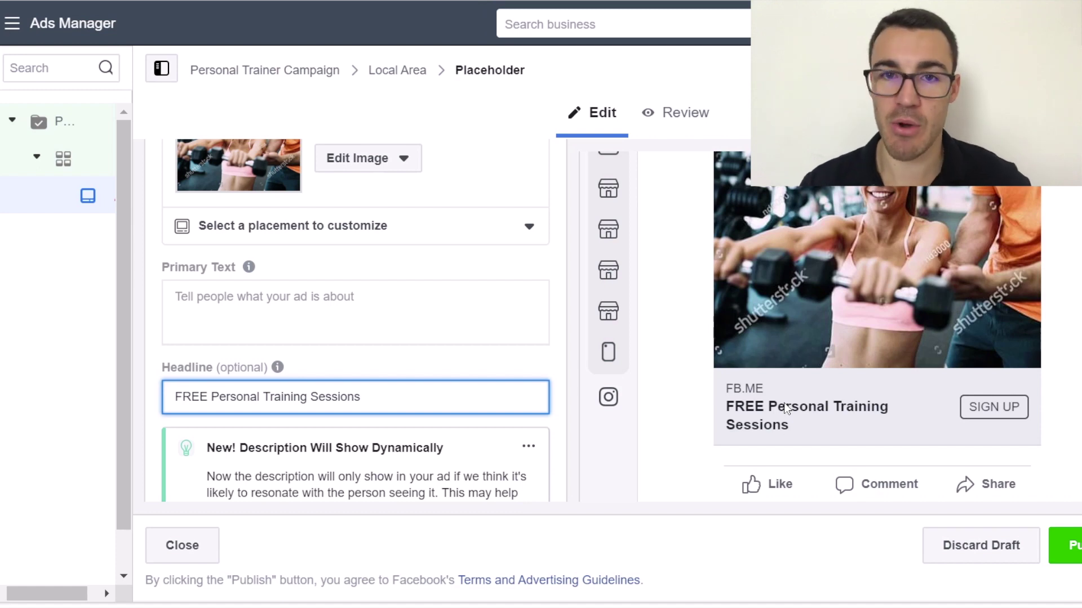
{"action": "scroll", "coordinate": [792, 268], "scroll_direction": "up", "scroll_amount": 3}
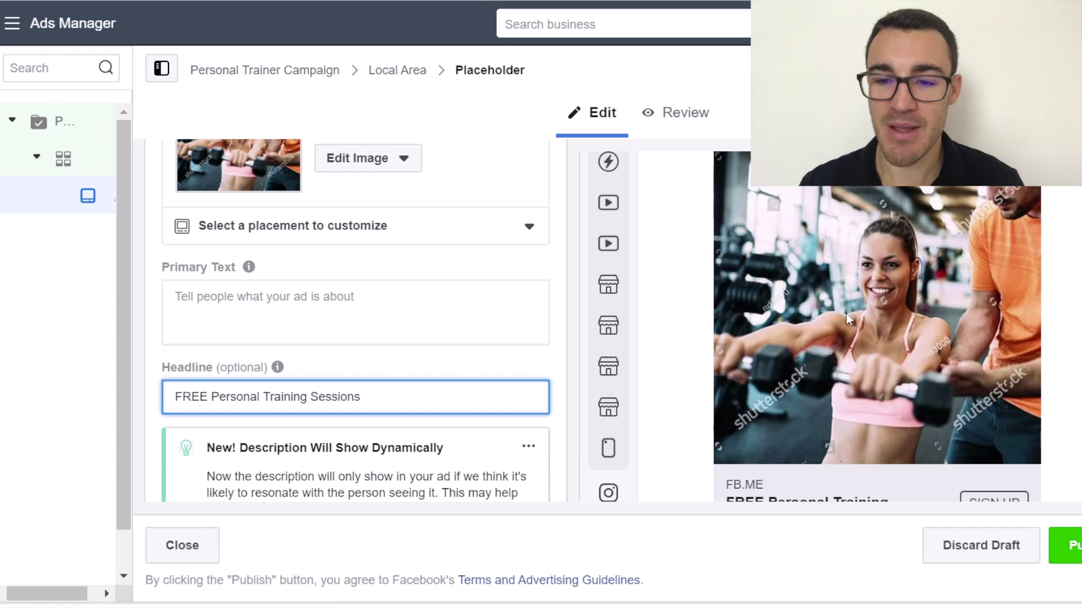
{"action": "scroll", "coordinate": [854, 316], "scroll_direction": "down", "scroll_amount": 3}
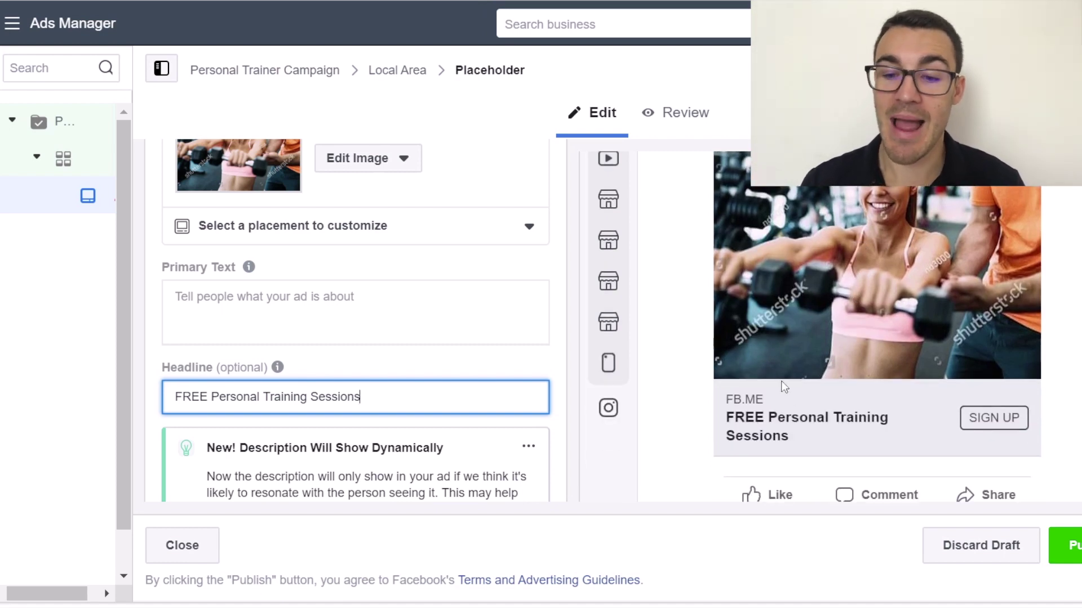
{"action": "scroll", "coordinate": [676, 337], "scroll_direction": "up", "scroll_amount": 2}
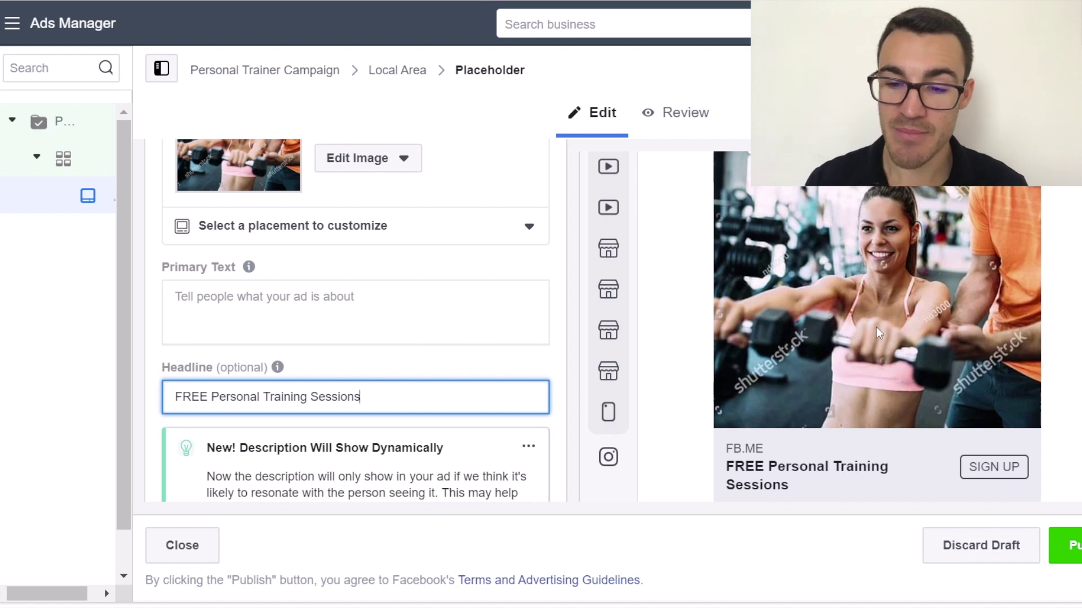
{"action": "scroll", "coordinate": [679, 374], "scroll_direction": "up", "scroll_amount": 2}
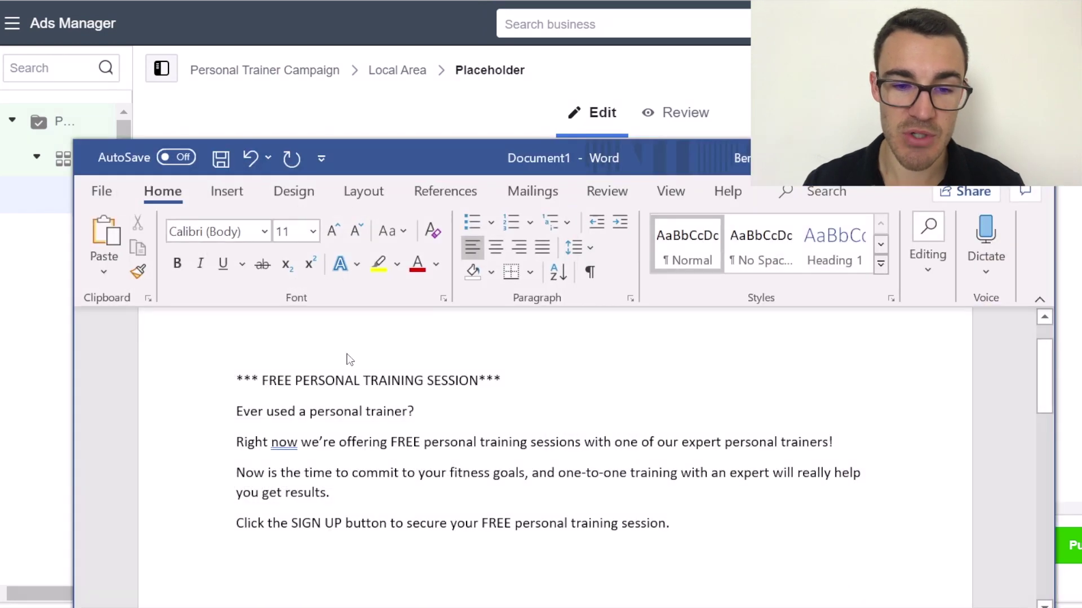
{"action": "left_click_drag", "start_coordinate": [237, 380], "coordinate": [678, 522]}
{"action": "key", "text": "ctrl+c"}
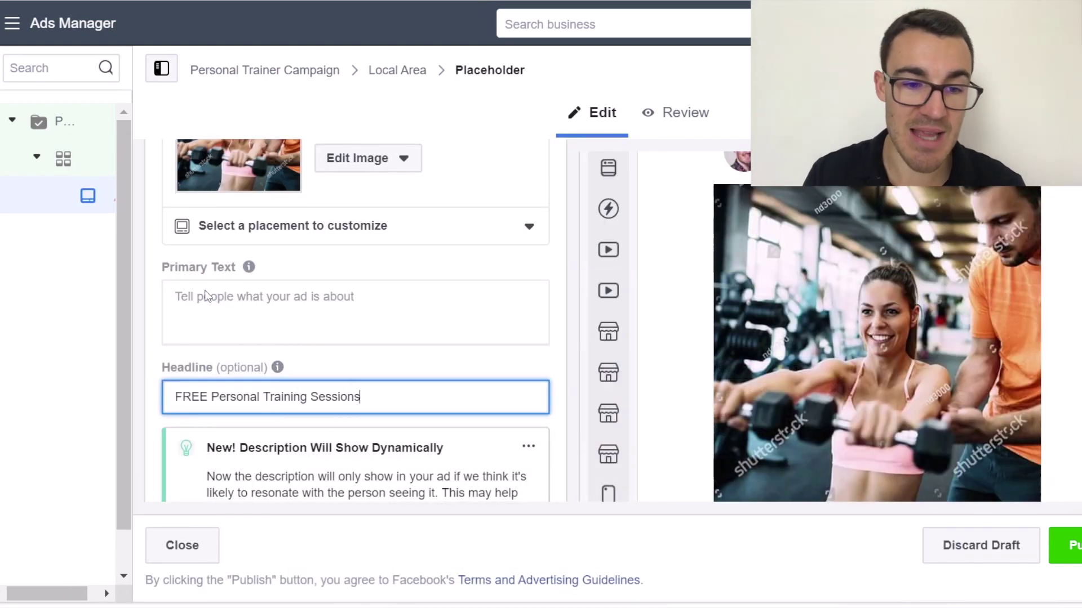
Paste the ad copy into Primary Text and add blank lines between its paragraphs.
{"action": "left_click", "coordinate": [205, 296]}
{"action": "key", "text": "ctrl+v"}
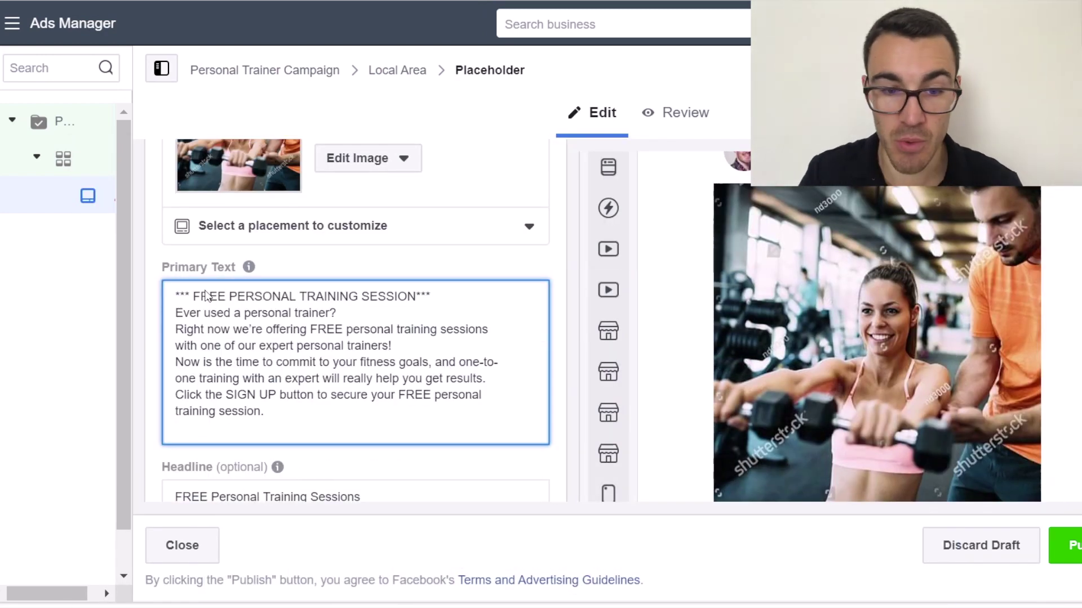
{"action": "key", "text": "BackSpace"}
{"action": "left_click", "coordinate": [438, 294]}
{"action": "key", "text": "Return"}
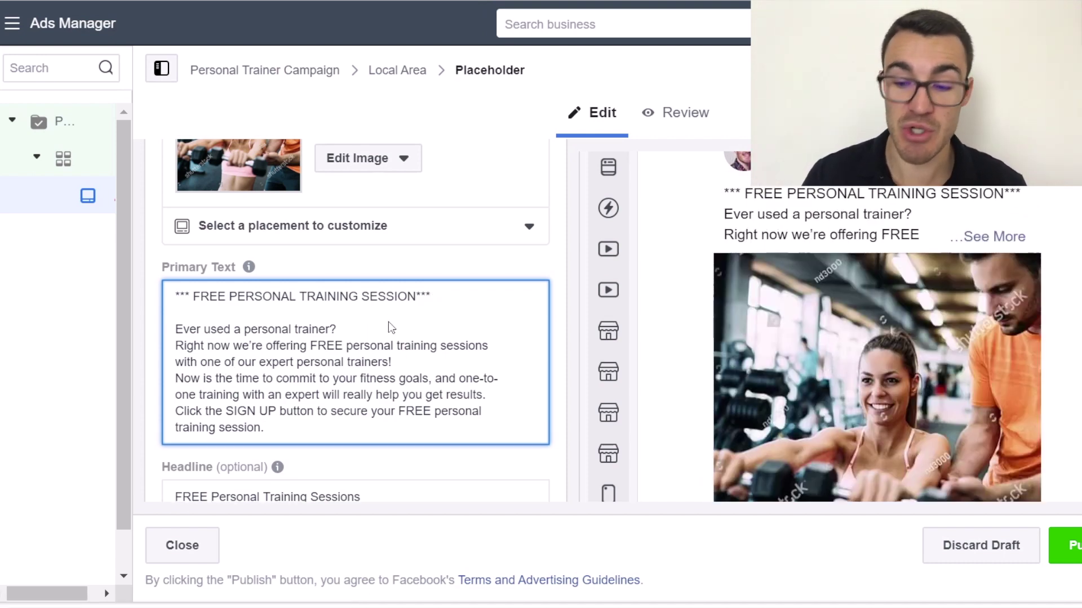
{"action": "left_click", "coordinate": [344, 330]}
{"action": "key", "text": "Return"}
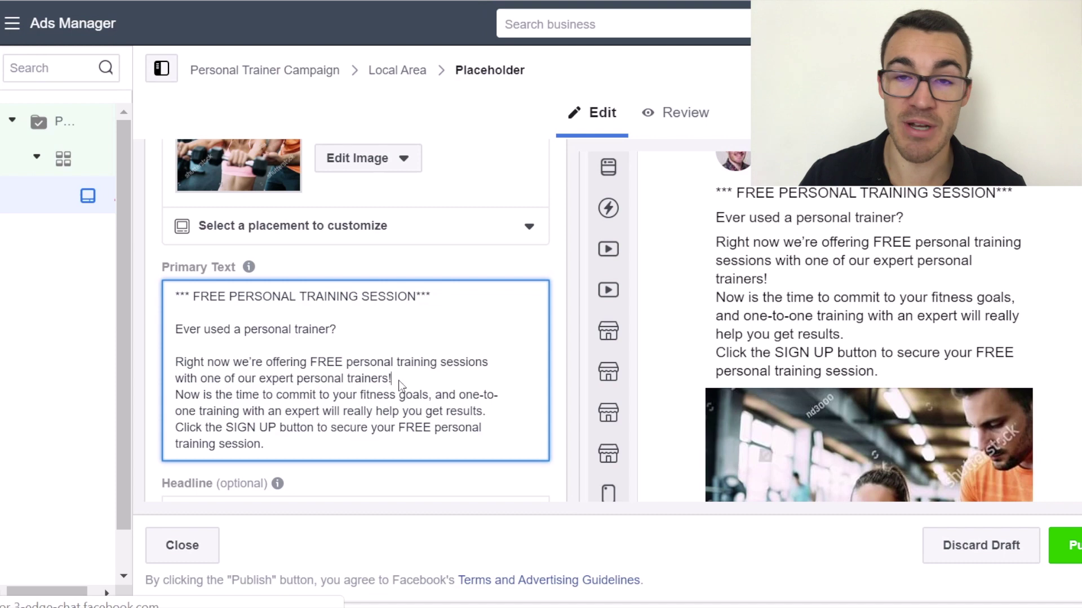
{"action": "left_click", "coordinate": [397, 380]}
{"action": "key", "text": "Return"}
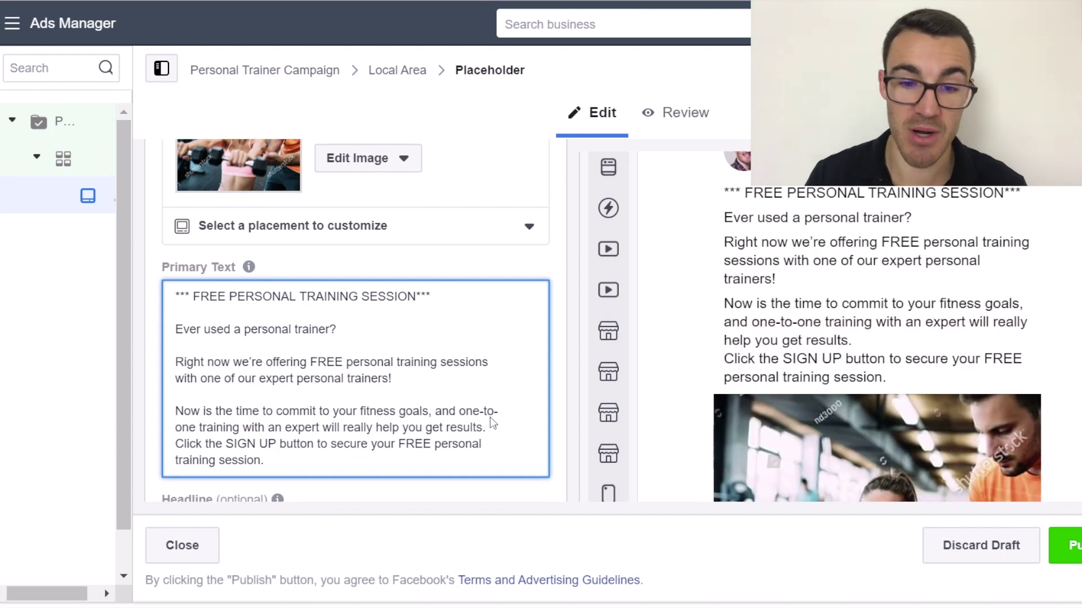
{"action": "left_click", "coordinate": [511, 433]}
{"action": "key", "text": "Return"}
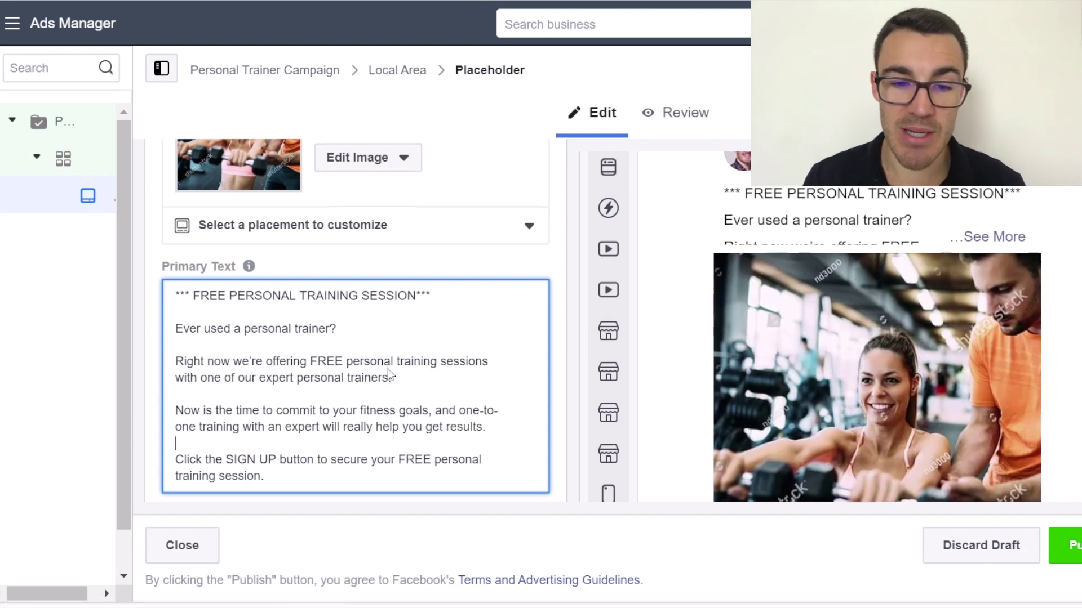
Tidy the title line, keeping SESSION and removing the space before FREE.
{"action": "scroll", "coordinate": [387, 369], "scroll_direction": "down", "scroll_amount": 1}
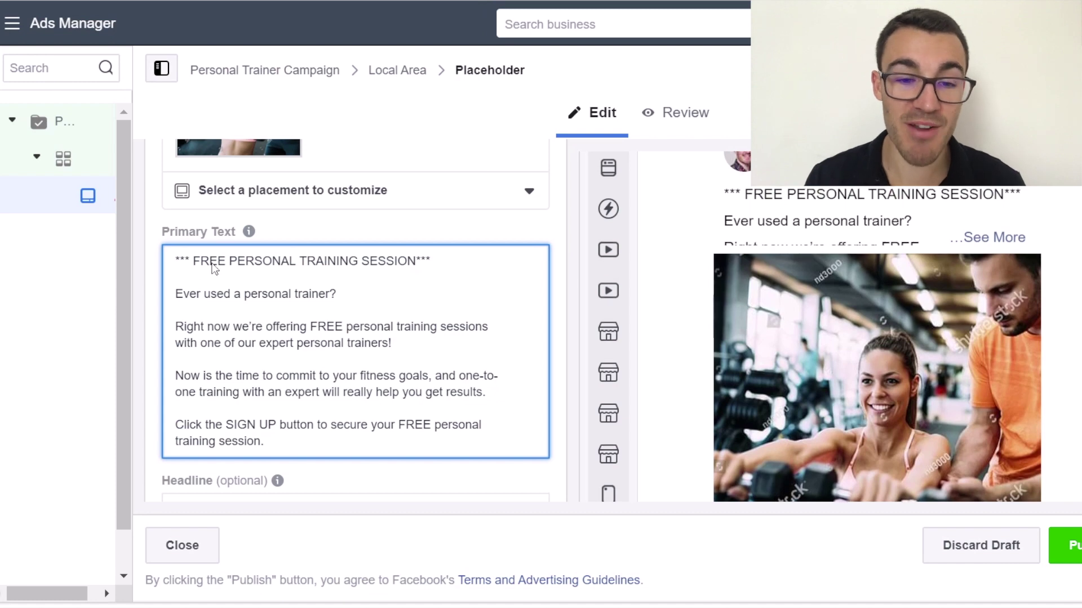
{"action": "left_click", "coordinate": [414, 264]}
{"action": "type", "text": "S"}
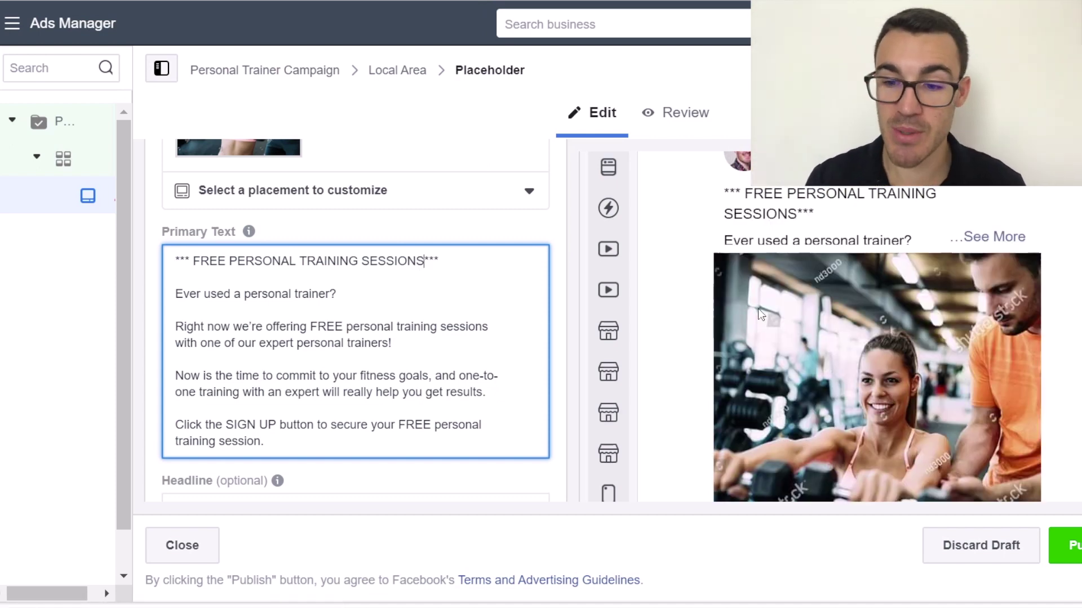
{"action": "scroll", "coordinate": [787, 296], "scroll_direction": "down", "scroll_amount": 3}
{"action": "scroll", "coordinate": [667, 255], "scroll_direction": "up", "scroll_amount": 2}
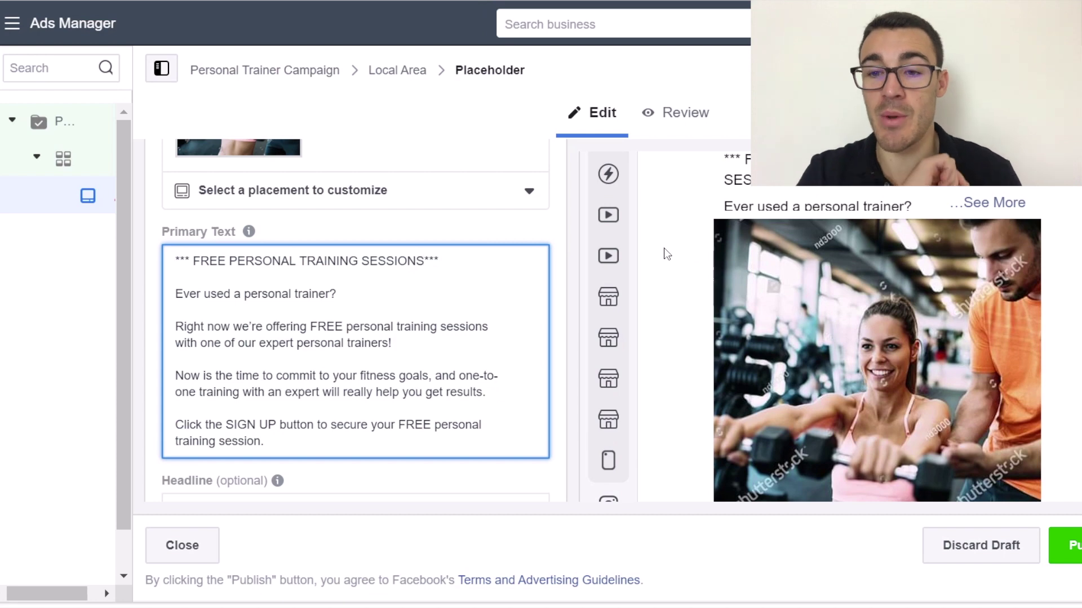
{"action": "key", "text": "BackSpace"}
{"action": "scroll", "coordinate": [681, 304], "scroll_direction": "up", "scroll_amount": 3}
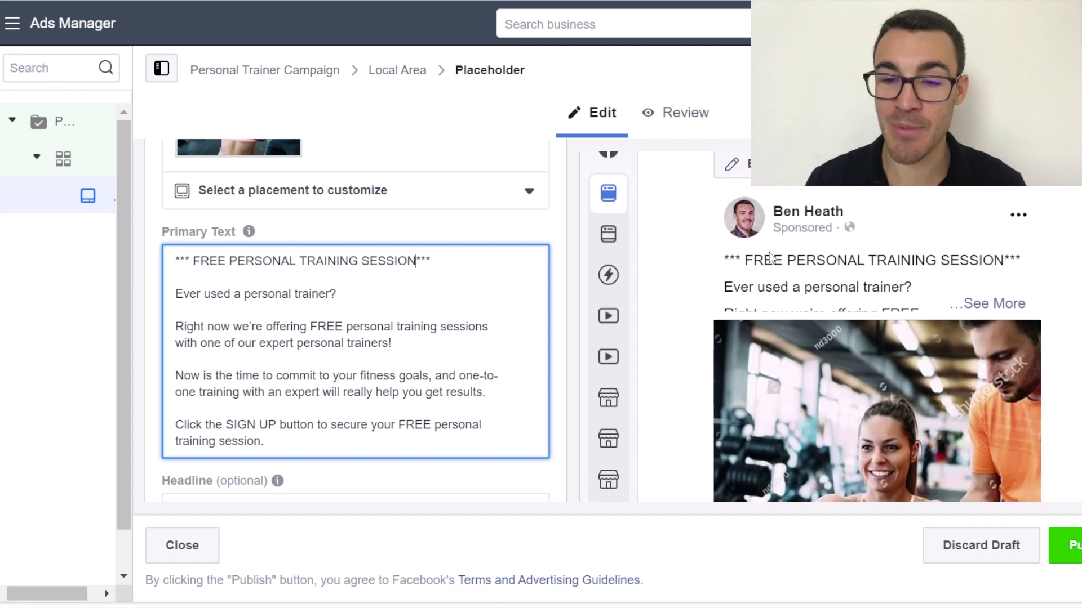
{"action": "left_click", "coordinate": [193, 261]}
{"action": "key", "text": "BackSpace"}
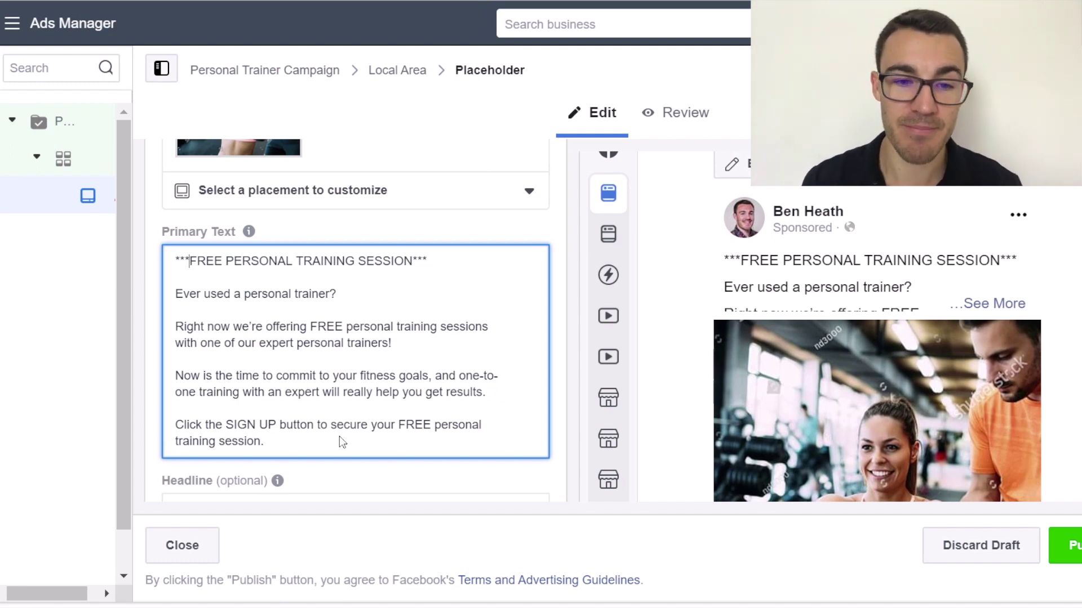
Scroll down to the Description field and review the Desktop News Feed ad preview.
{"action": "scroll", "coordinate": [339, 441], "scroll_direction": "down", "scroll_amount": 2}
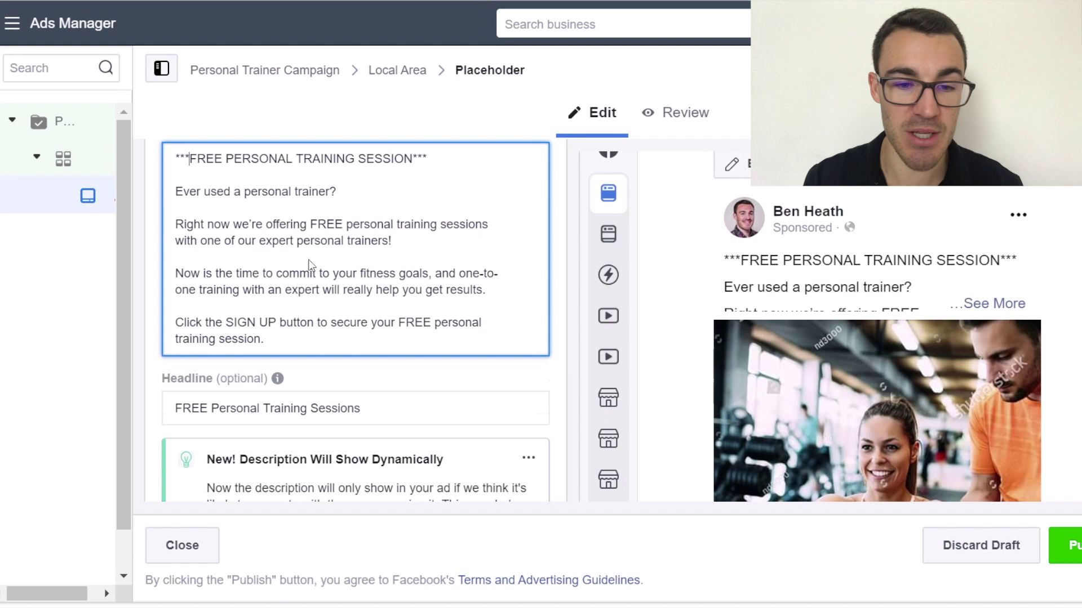
{"action": "scroll", "coordinate": [331, 151], "scroll_direction": "down", "scroll_amount": 2}
{"action": "scroll", "coordinate": [416, 266], "scroll_direction": "down", "scroll_amount": 1}
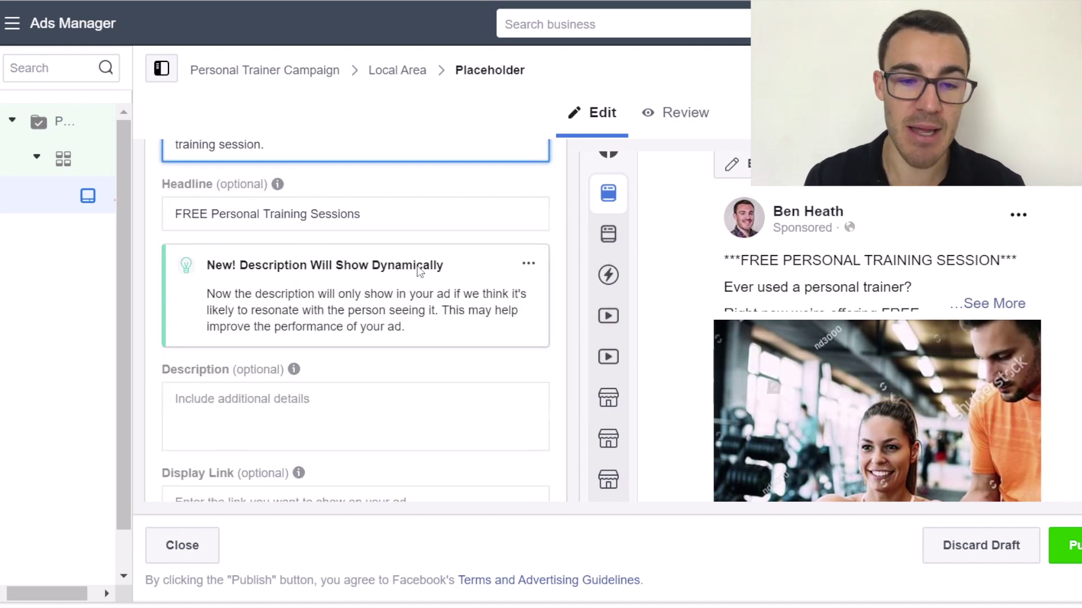
{"action": "scroll", "coordinate": [468, 289], "scroll_direction": "down", "scroll_amount": 2}
{"action": "scroll", "coordinate": [803, 387], "scroll_direction": "down", "scroll_amount": 3}
{"action": "scroll", "coordinate": [804, 386], "scroll_direction": "down", "scroll_amount": 2}
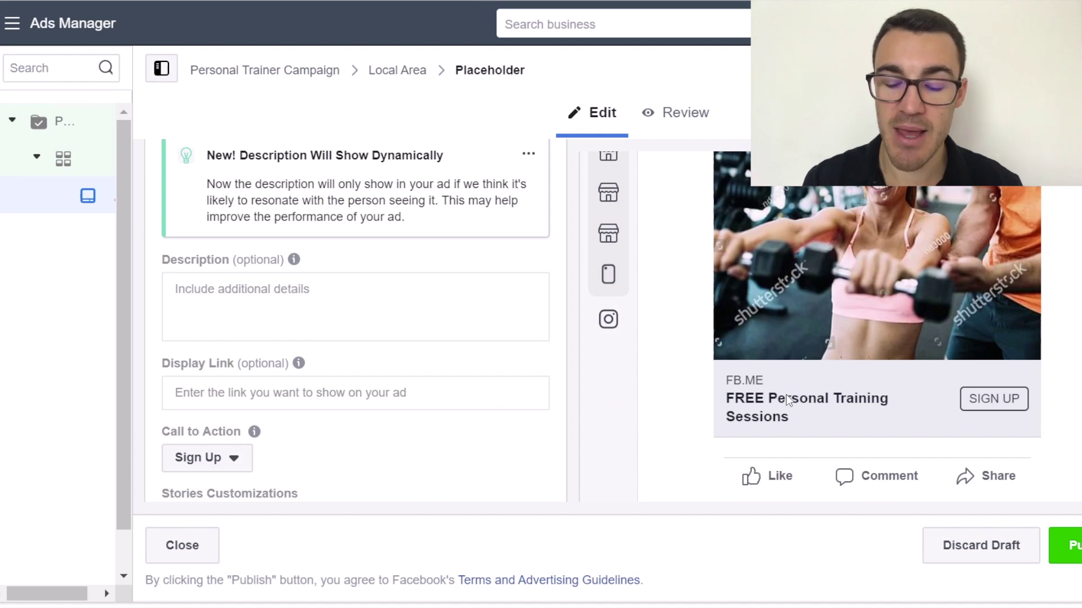
{"action": "mouse_move", "coordinate": [712, 257]}
{"action": "scroll", "coordinate": [921, 263], "scroll_direction": "up", "scroll_amount": 4}
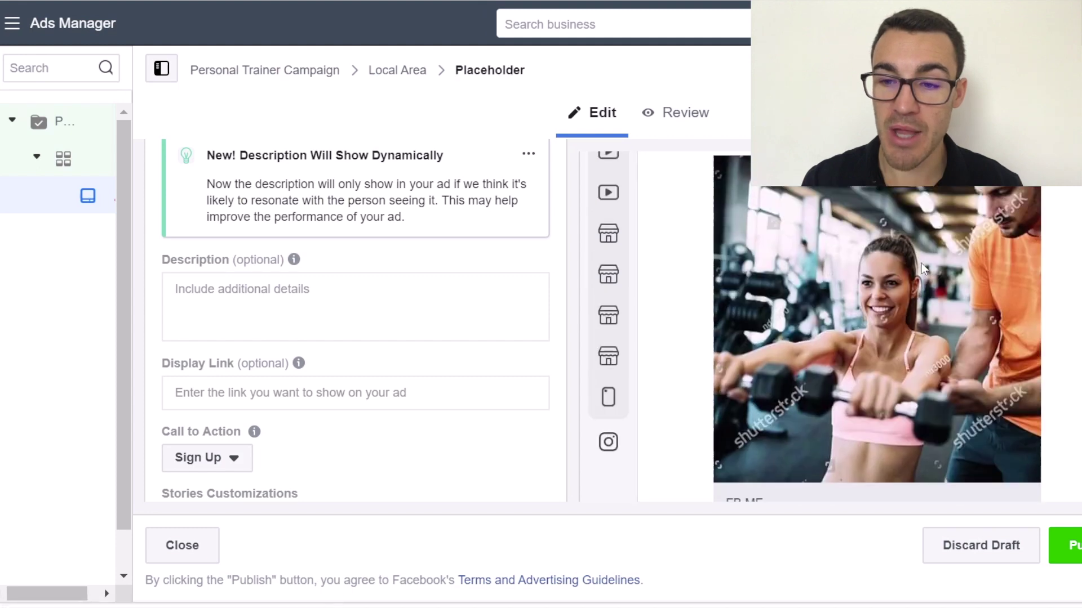
{"action": "mouse_move", "coordinate": [656, 264]}
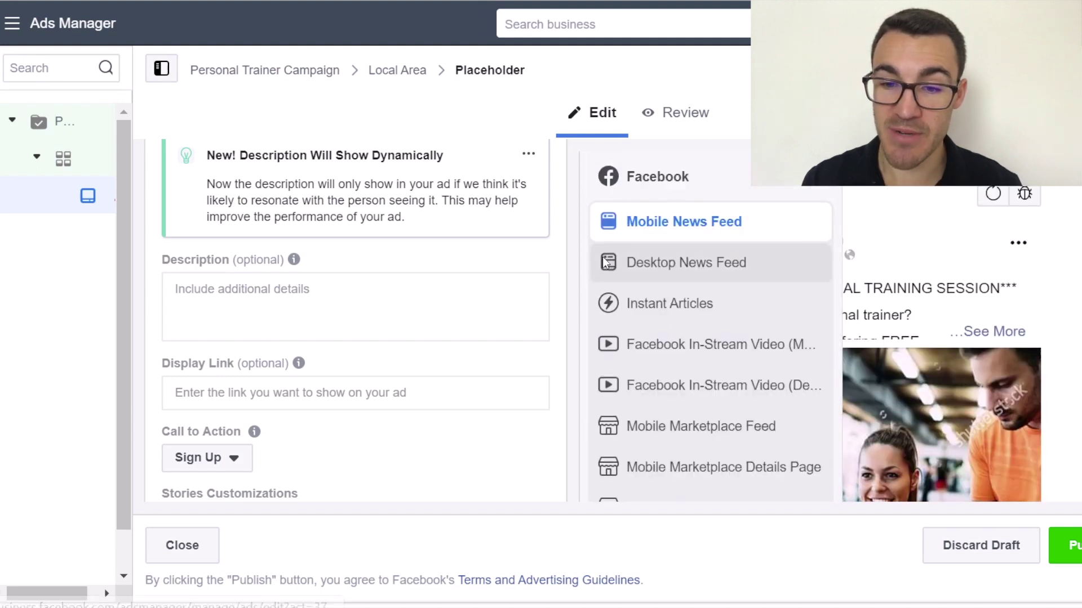
{"action": "scroll", "coordinate": [826, 279], "scroll_direction": "down", "scroll_amount": 3}
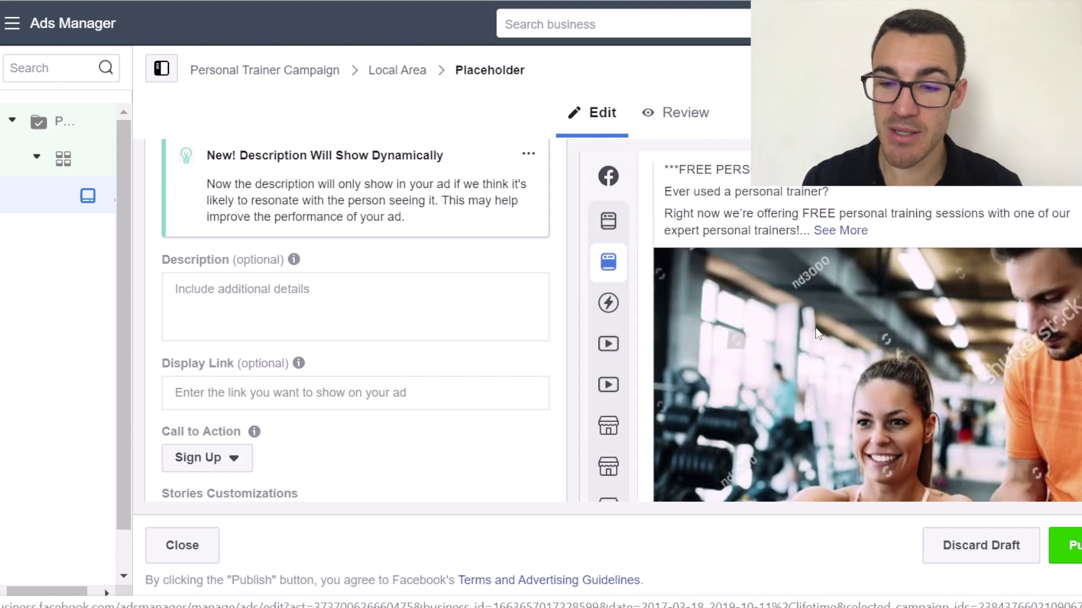
{"action": "scroll", "coordinate": [811, 367], "scroll_direction": "down", "scroll_amount": 3}
{"action": "scroll", "coordinate": [810, 362], "scroll_direction": "down", "scroll_amount": 3}
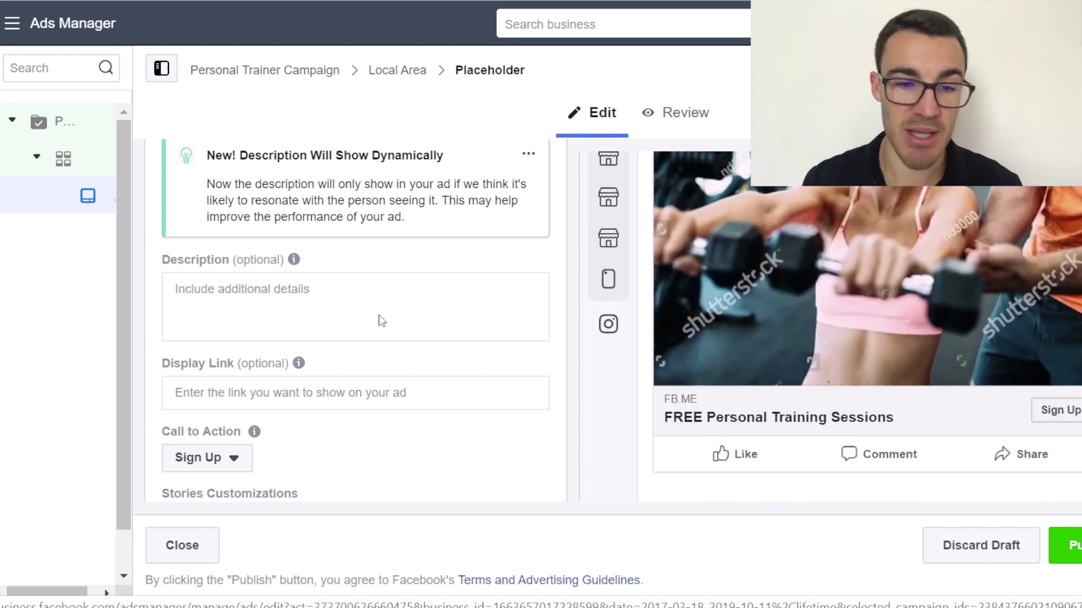
Type 'Click here to sign up for a free personal training session...' as the description, fixing typos.
{"action": "left_click", "coordinate": [326, 315]}
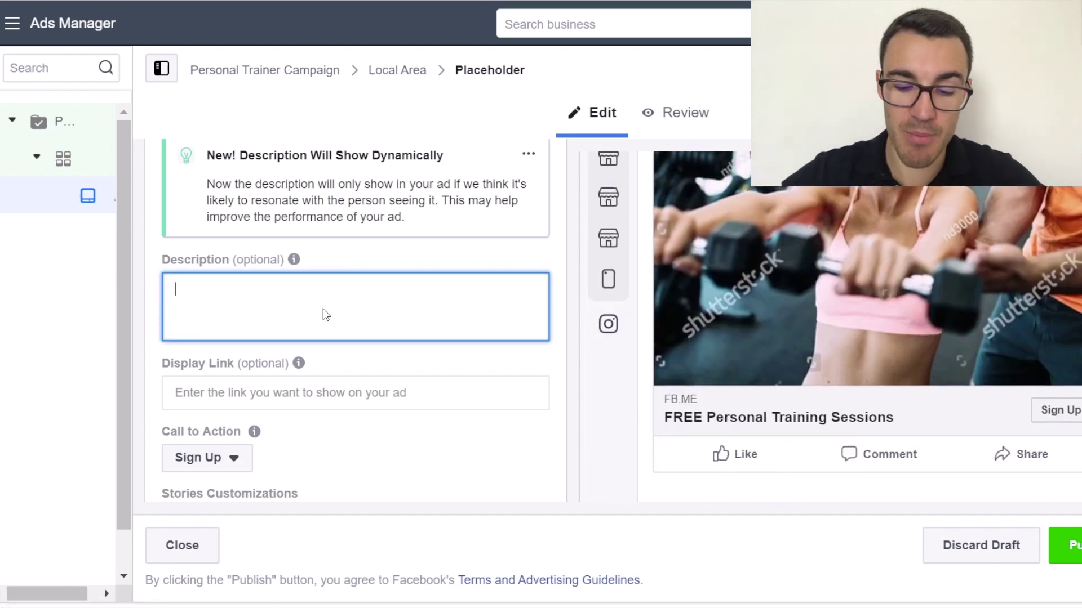
{"action": "type", "text": "Click "}
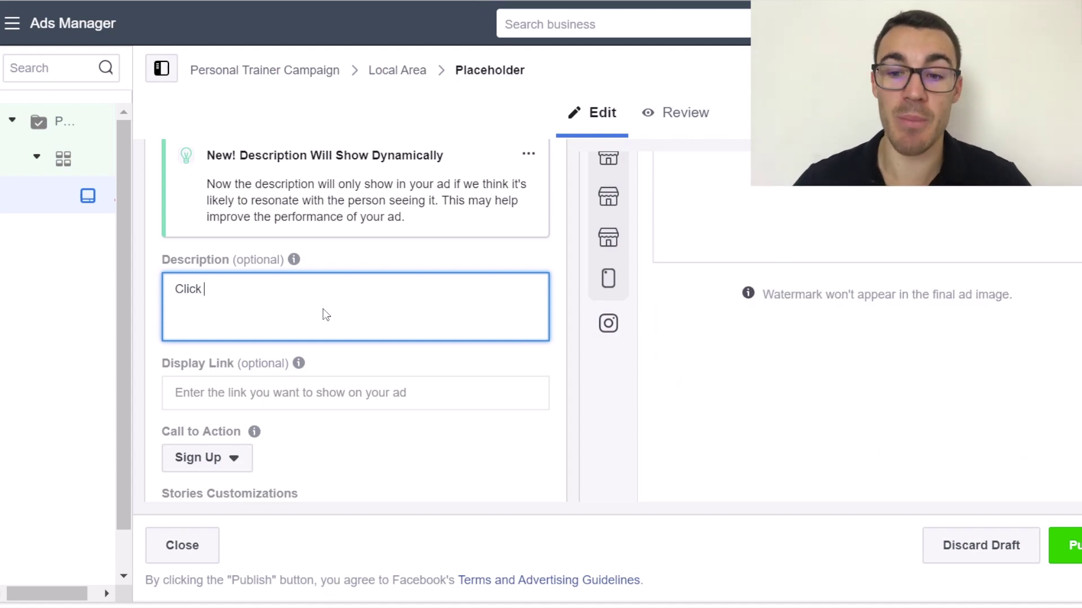
{"action": "type", "text": "here to "}
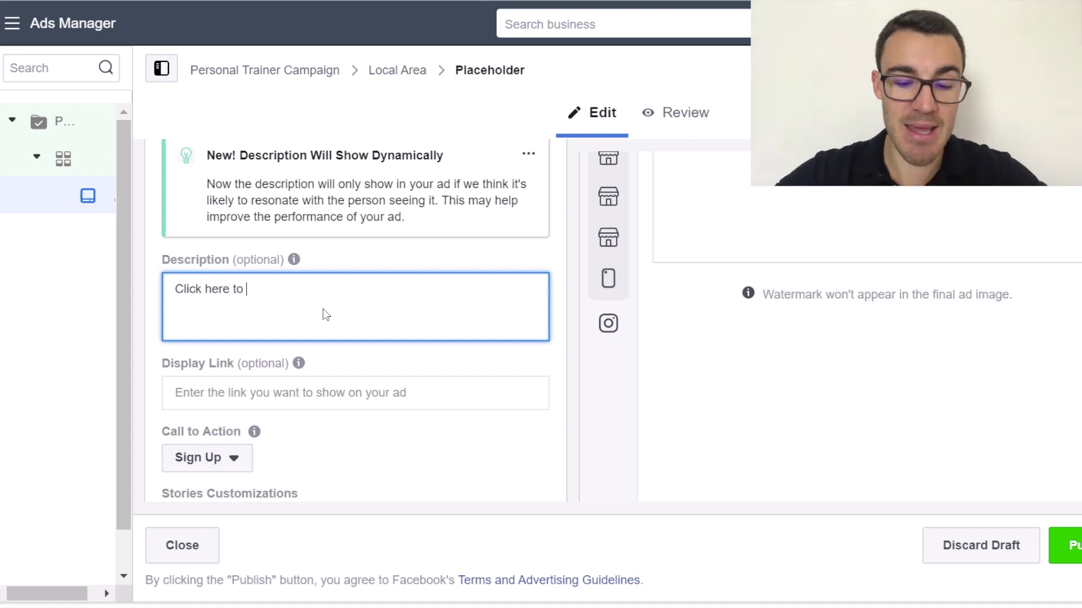
{"action": "type", "text": "sign up for a "}
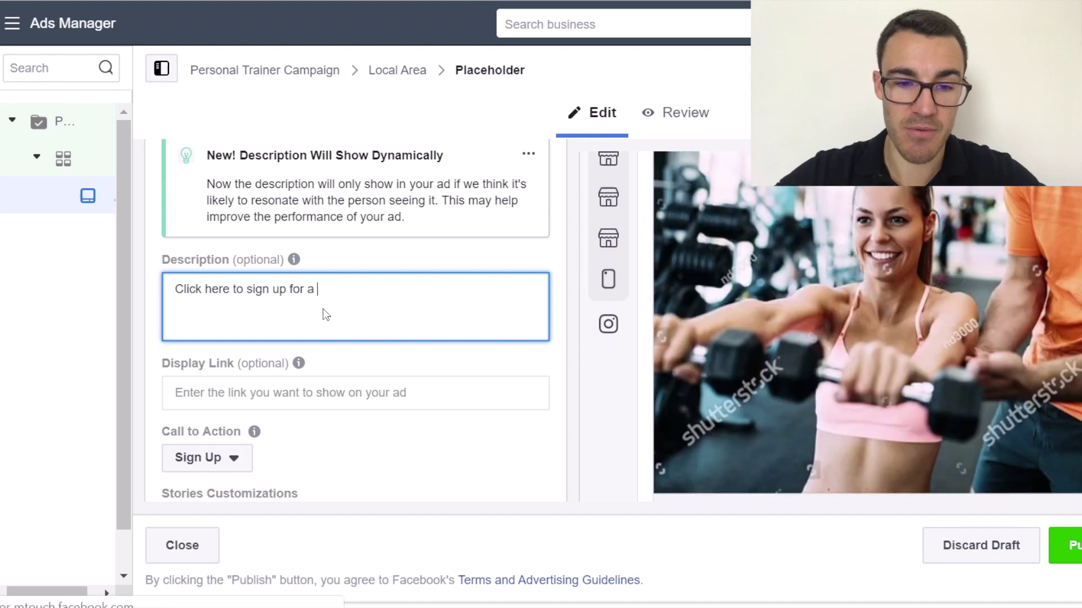
{"action": "type", "text": "free personal tt"}
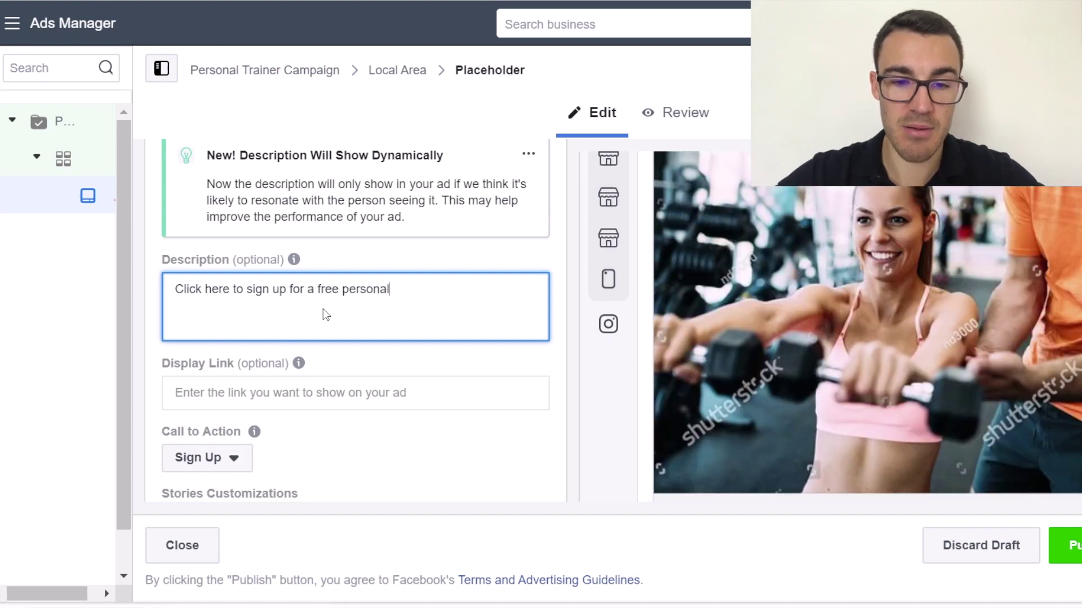
{"action": "key", "text": "BackSpace"}
{"action": "key", "text": "BackSpace"}
{"action": "type", "text": "training sesi"}
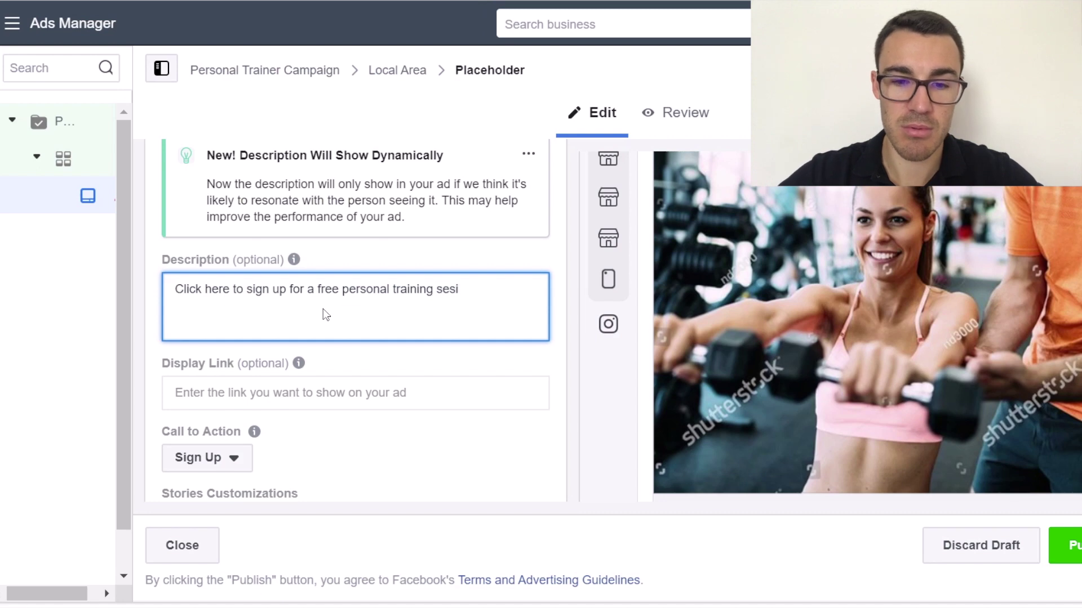
{"action": "key", "text": "BackSpace"}
{"action": "type", "text": "sion..."}
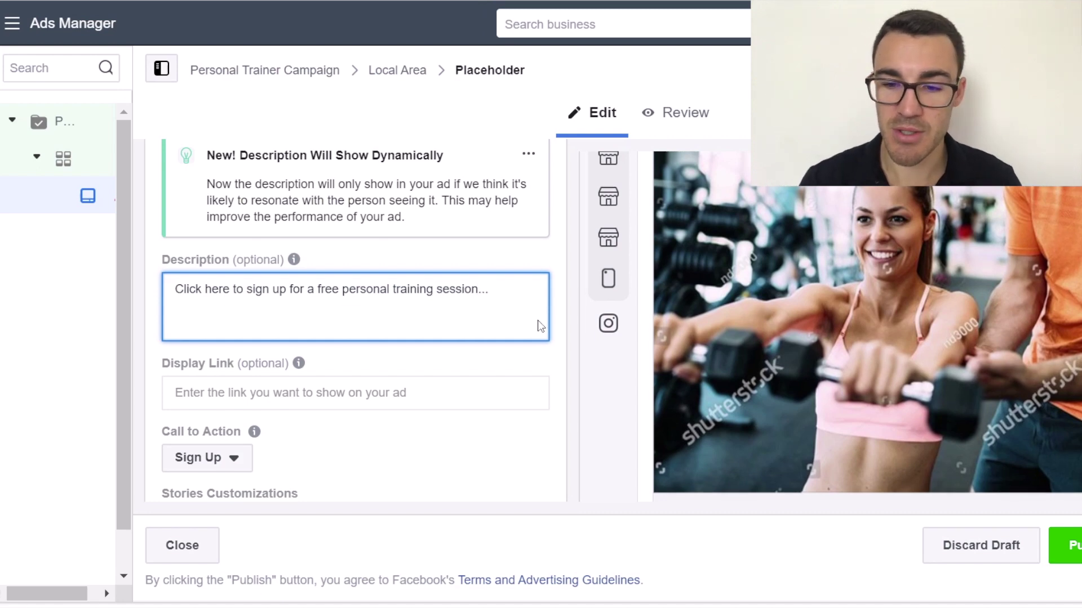
{"action": "scroll", "coordinate": [873, 384], "scroll_direction": "down", "scroll_amount": 2}
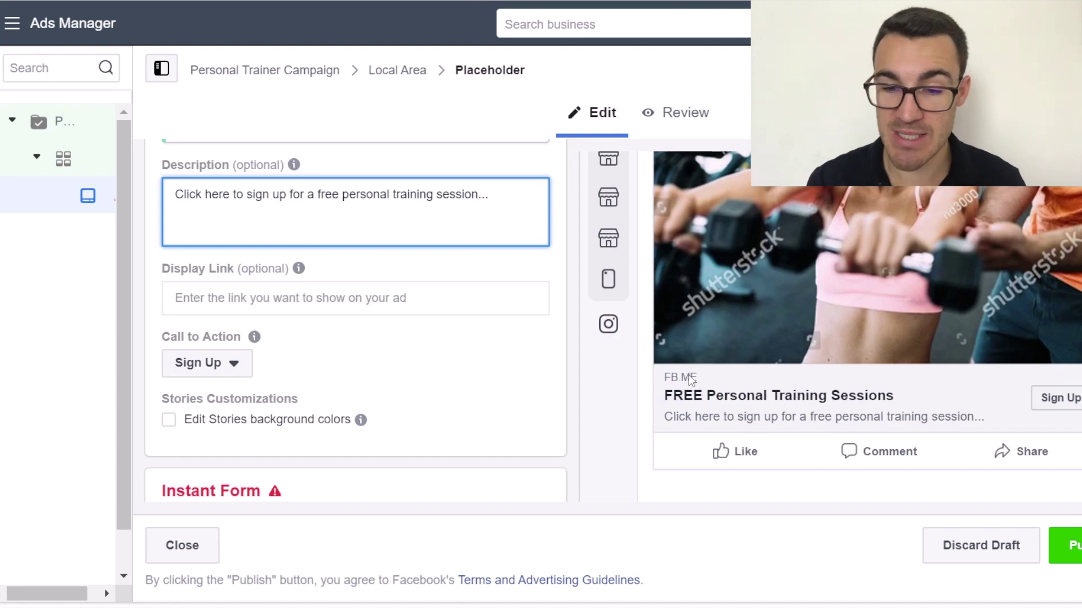
Set the display link to personaltrainer.com.
{"action": "left_click", "coordinate": [327, 302]}
{"action": "type", "text": "pe"}
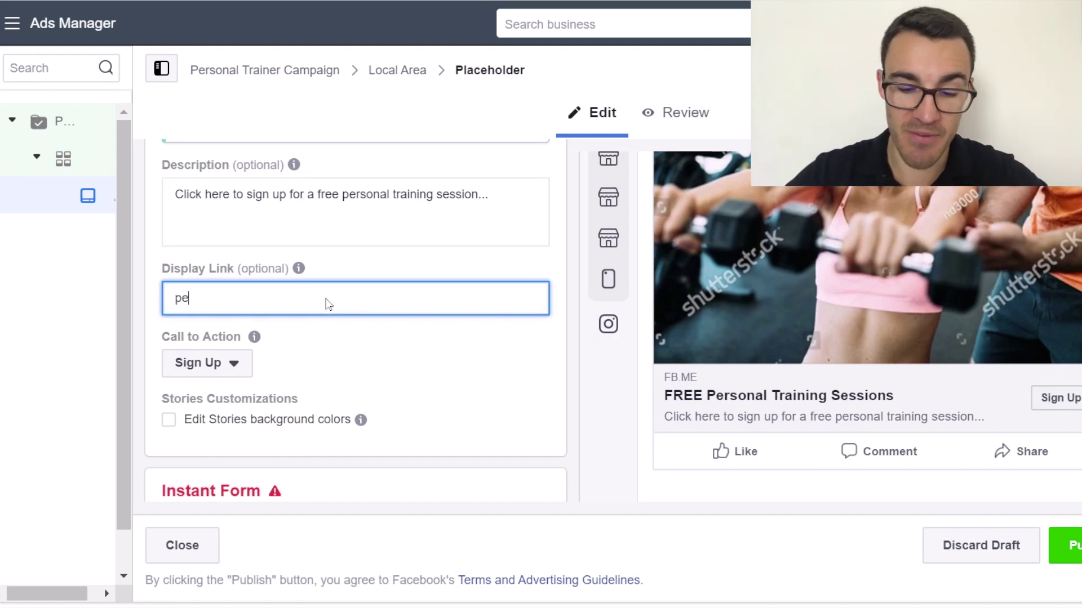
{"action": "type", "text": "rsonaltrainer.com"}
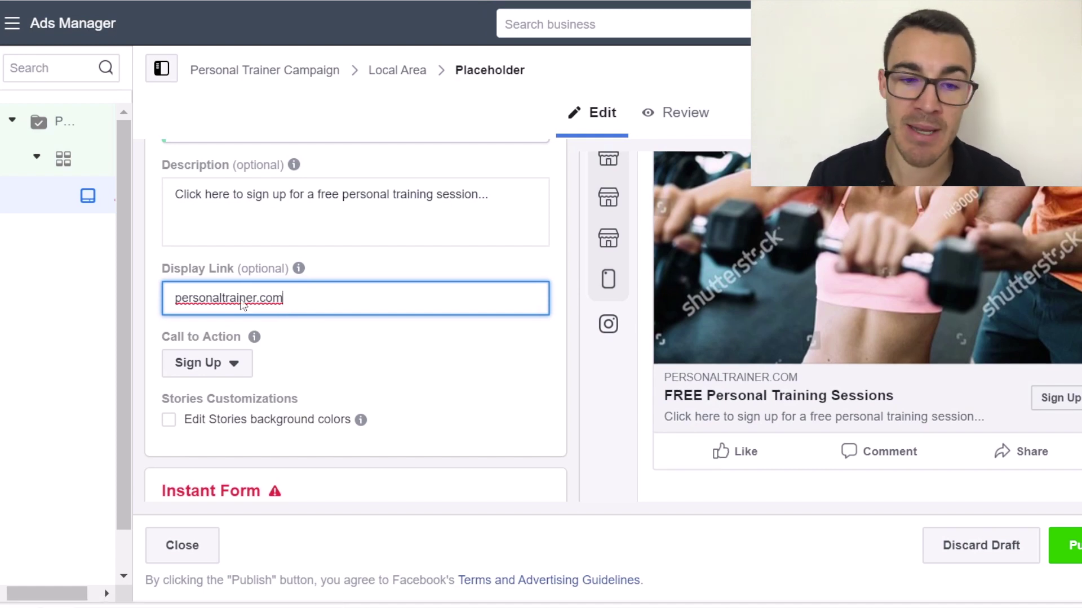
{"action": "scroll", "coordinate": [401, 374], "scroll_direction": "down", "scroll_amount": 1}
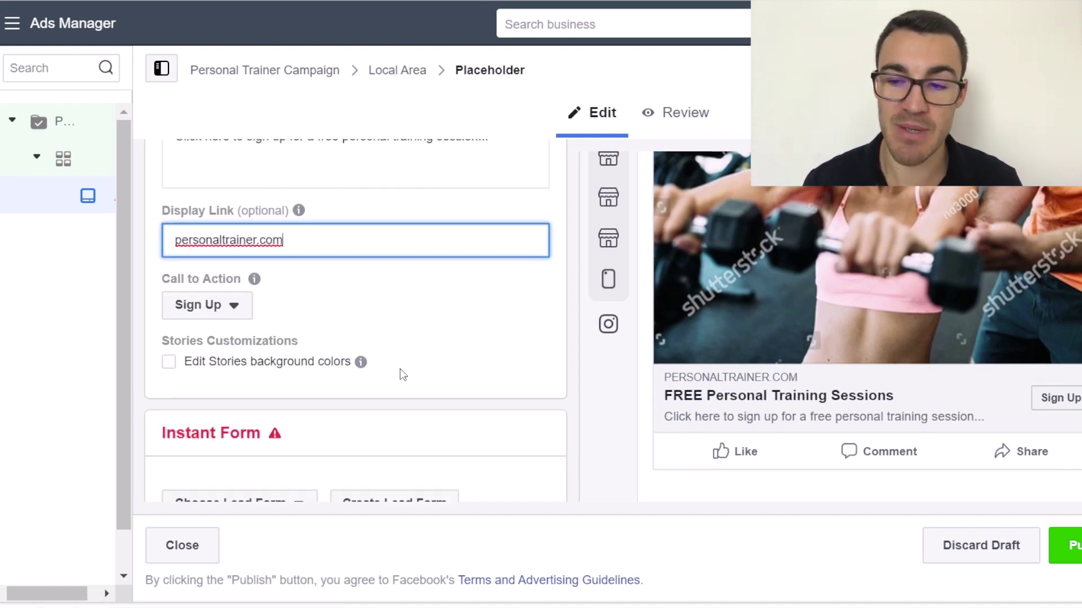
Keep Sign Up as the ad's call to action.
{"action": "left_click", "coordinate": [244, 307]}
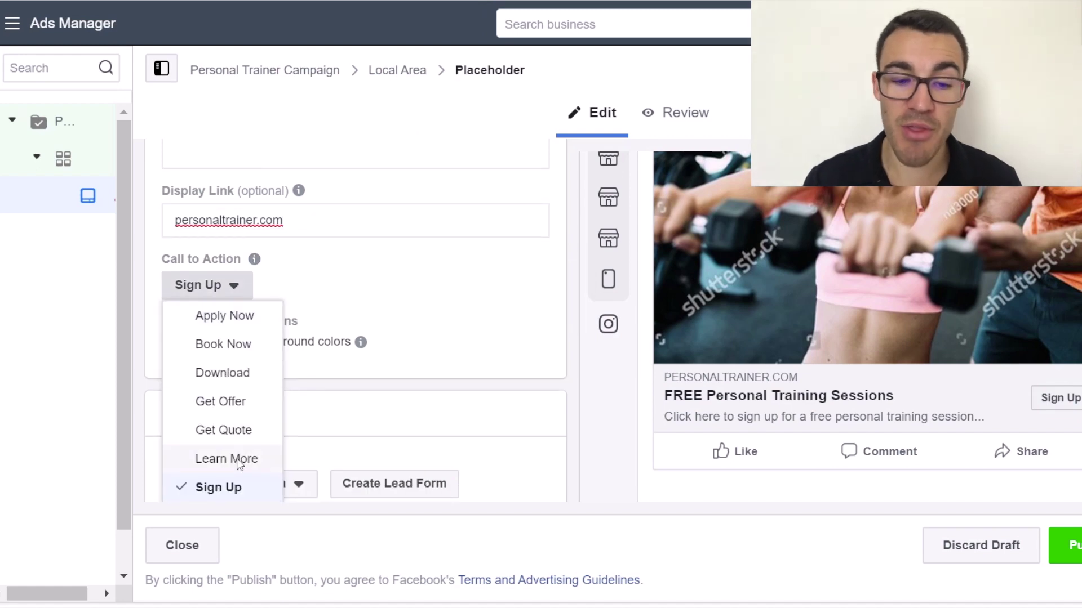
{"action": "left_click", "coordinate": [235, 487]}
{"action": "scroll", "coordinate": [394, 289], "scroll_direction": "up", "scroll_amount": 3}
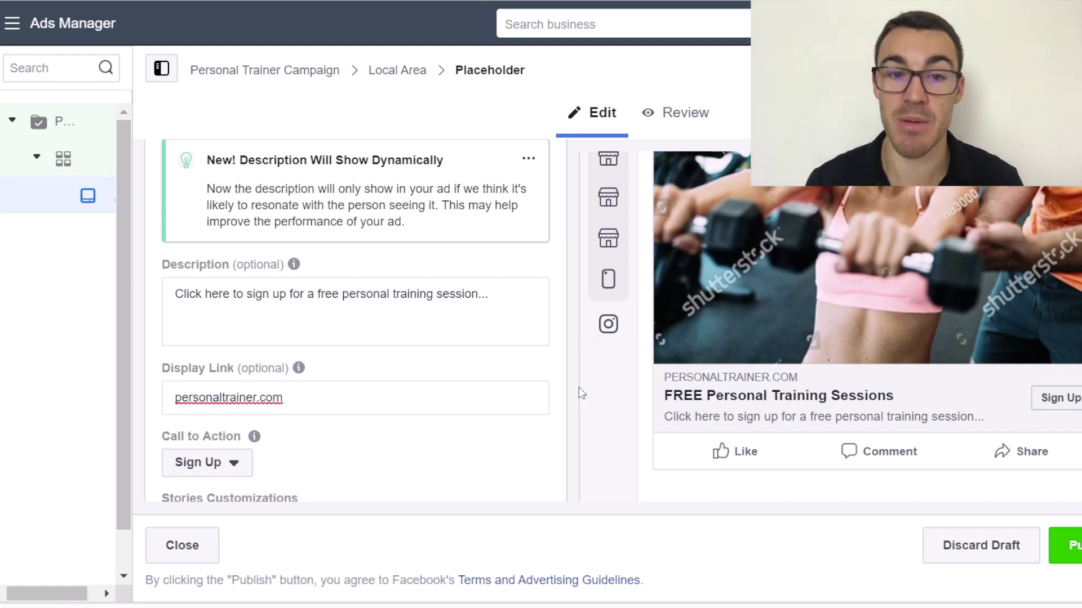
{"action": "scroll", "coordinate": [444, 373], "scroll_direction": "down", "scroll_amount": 6}
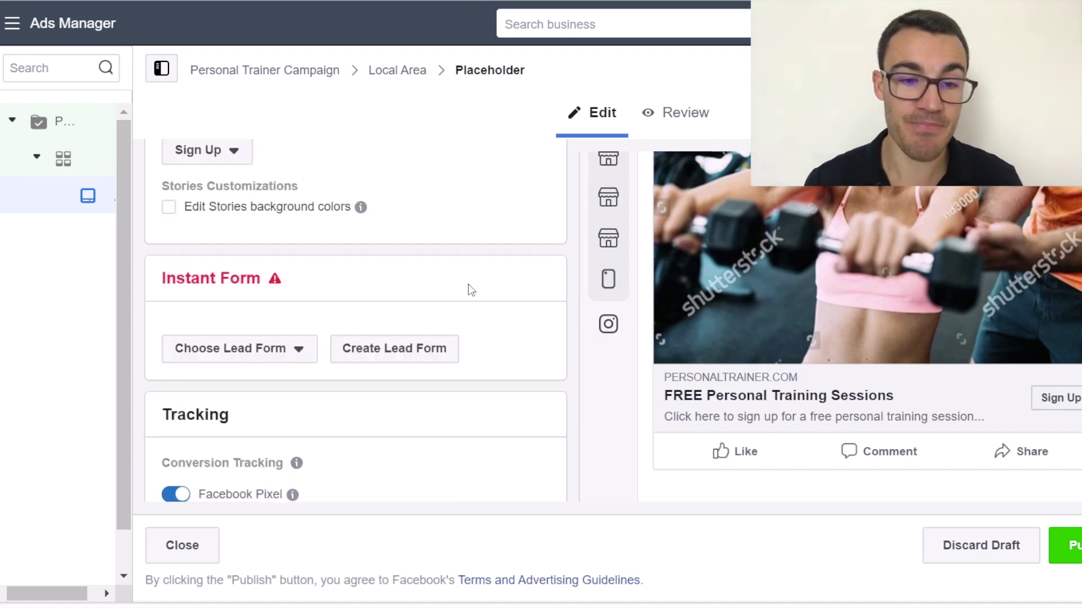
{"action": "scroll", "coordinate": [468, 284], "scroll_direction": "down", "scroll_amount": 2}
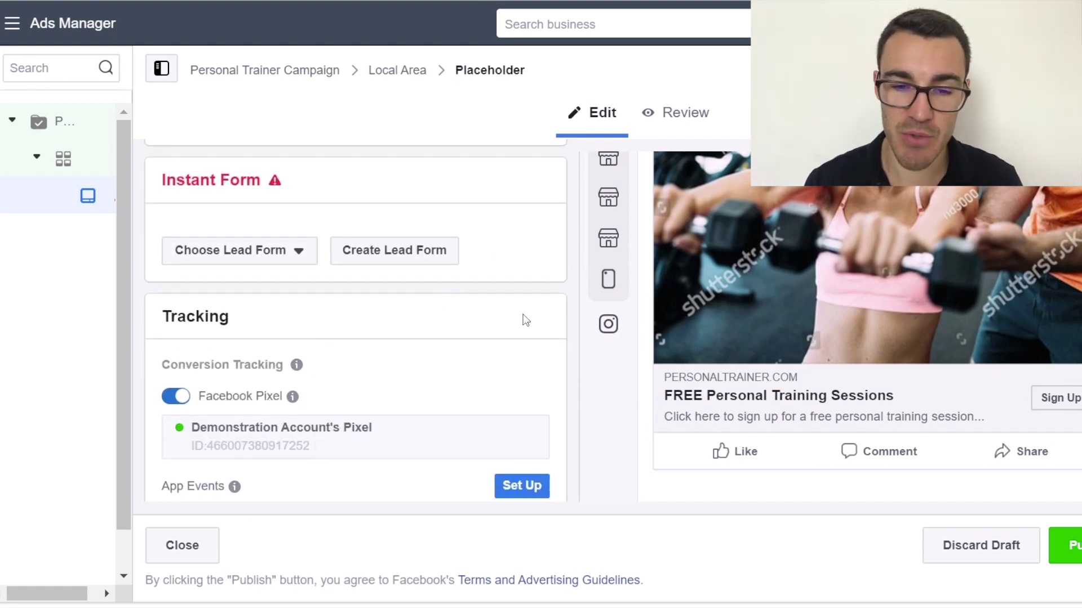
{"action": "scroll", "coordinate": [523, 317], "scroll_direction": "up", "scroll_amount": 3}
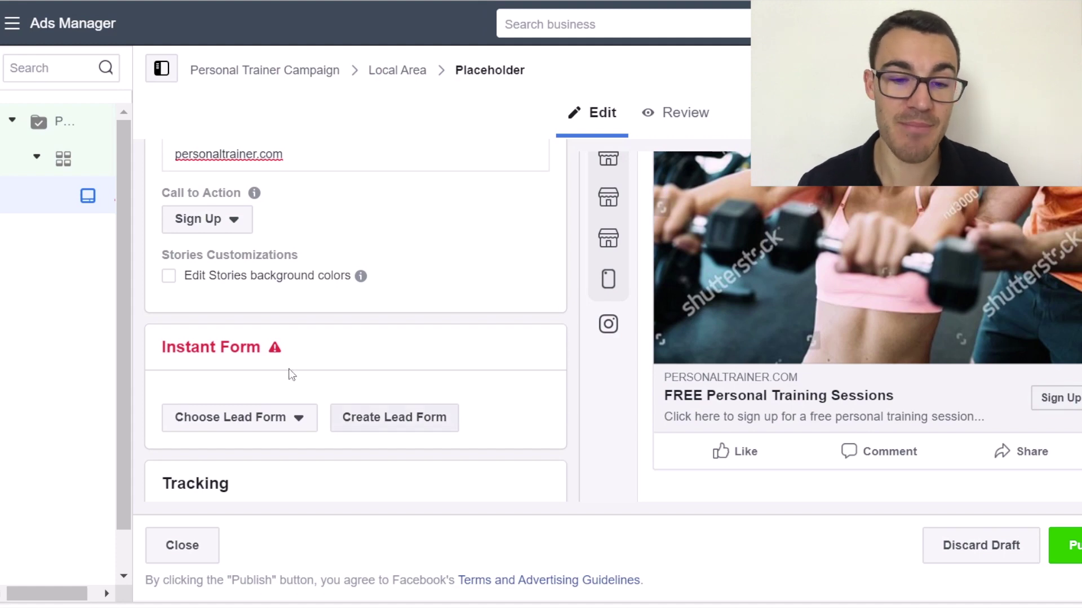
Start a new Instant Form for the ad with New Form selected.
{"action": "left_click", "coordinate": [404, 420]}
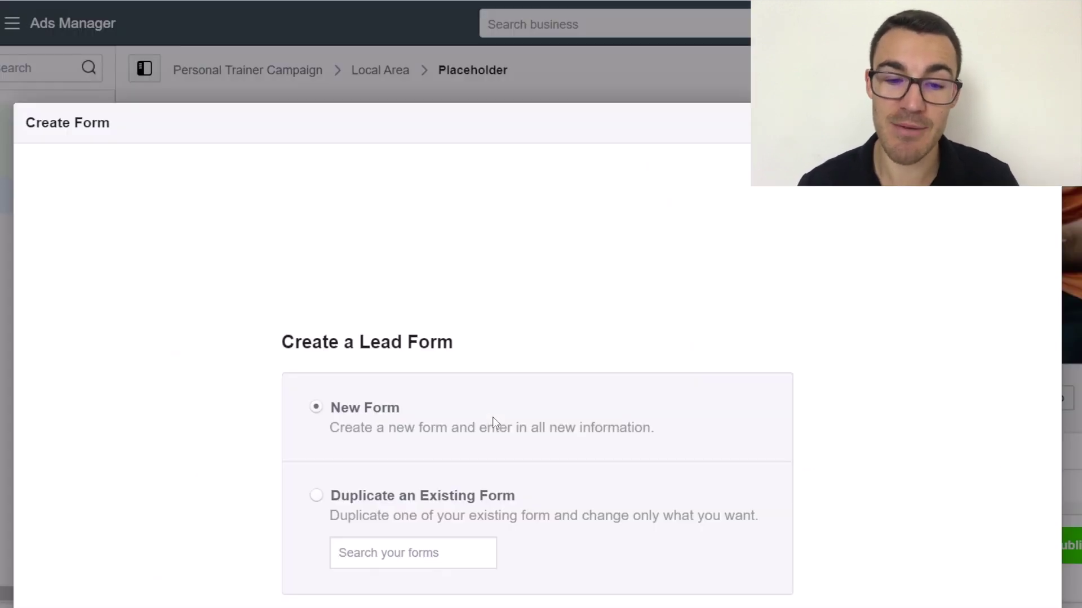
{"action": "scroll", "coordinate": [494, 420], "scroll_direction": "down", "scroll_amount": 2}
{"action": "scroll", "coordinate": [708, 420], "scroll_direction": "down", "scroll_amount": 3}
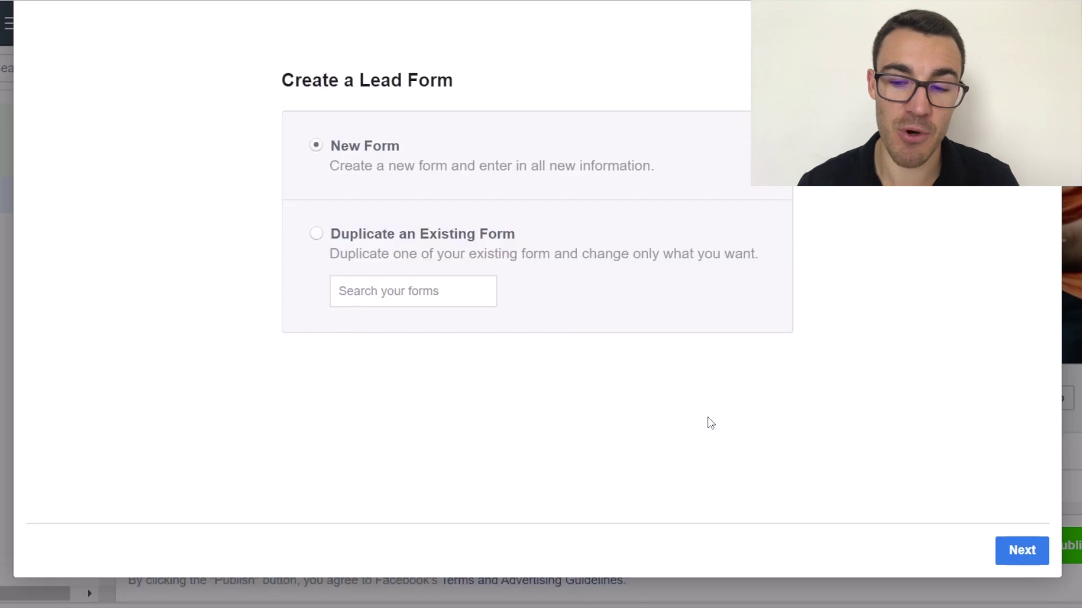
{"action": "left_click", "coordinate": [1022, 550]}
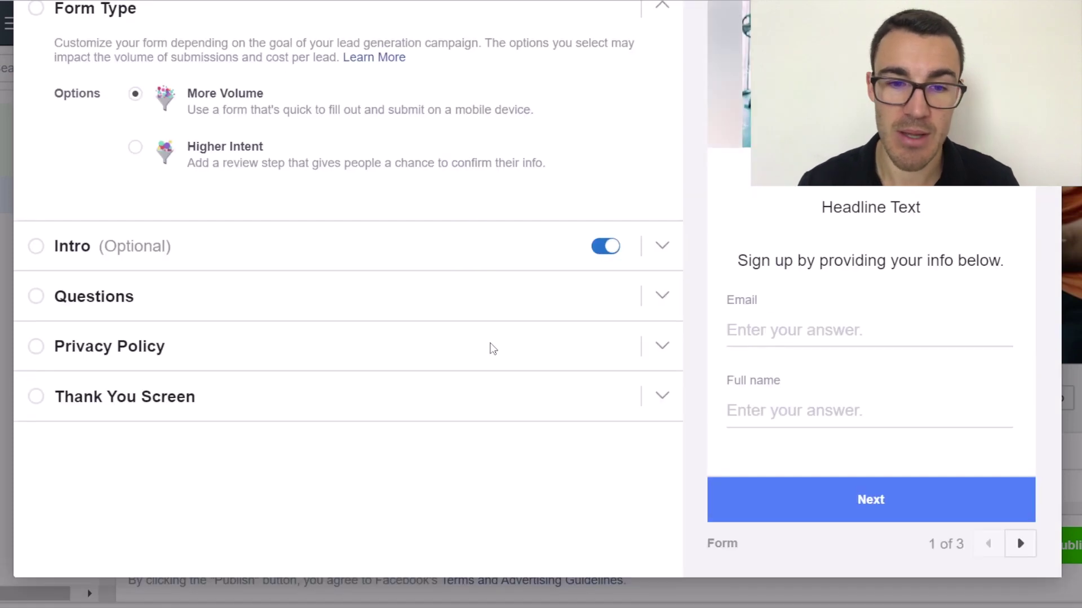
{"action": "scroll", "coordinate": [488, 350], "scroll_direction": "up", "scroll_amount": 3}
{"action": "scroll", "coordinate": [406, 337], "scroll_direction": "up", "scroll_amount": 1}
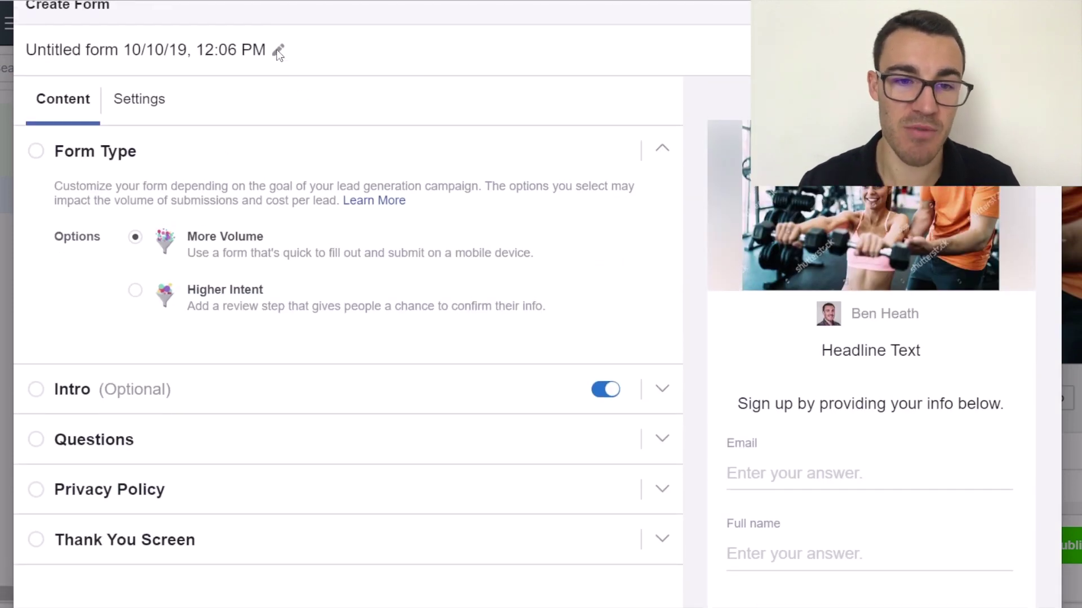
Rename the form title to 'Personal Training Form'.
{"action": "left_click", "coordinate": [162, 54]}
{"action": "key", "text": "ctrl+a"}
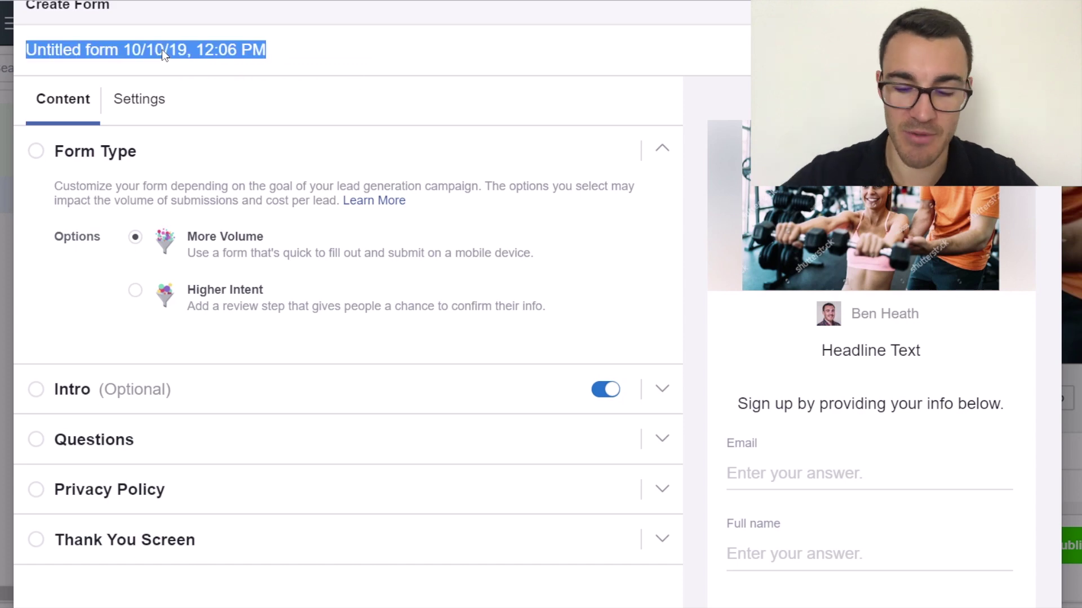
{"action": "type", "text": "Personal Training Form"}
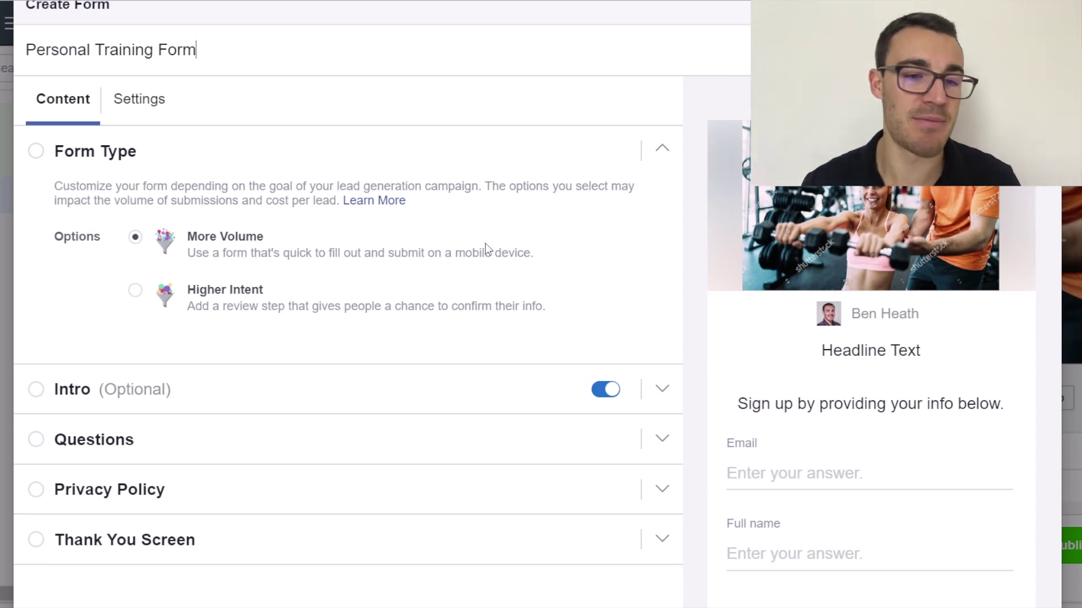
{"action": "scroll", "coordinate": [485, 242], "scroll_direction": "down", "scroll_amount": 3}
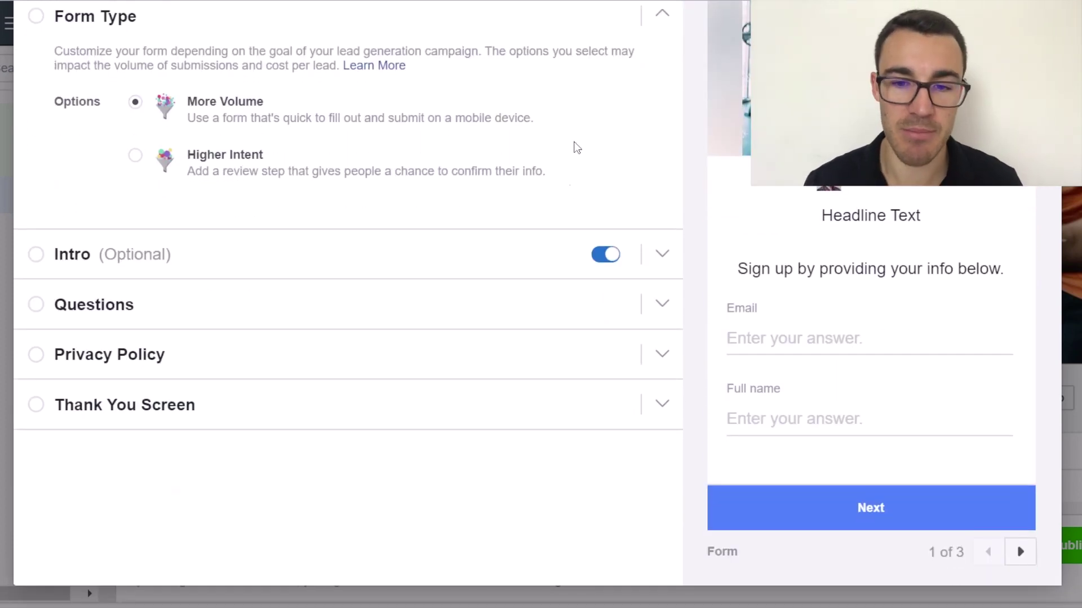
Switch the form's Intro (Optional) screen off and collapse the Intro section.
{"action": "left_click", "coordinate": [606, 255]}
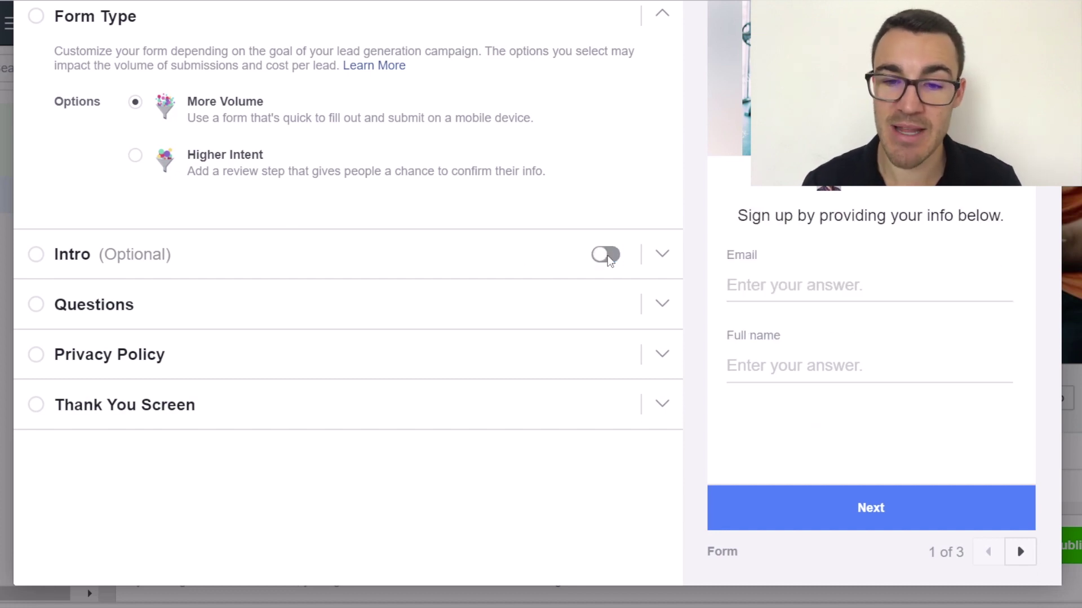
{"action": "left_click", "coordinate": [606, 255]}
{"action": "scroll", "coordinate": [340, 247], "scroll_direction": "up", "scroll_amount": 2}
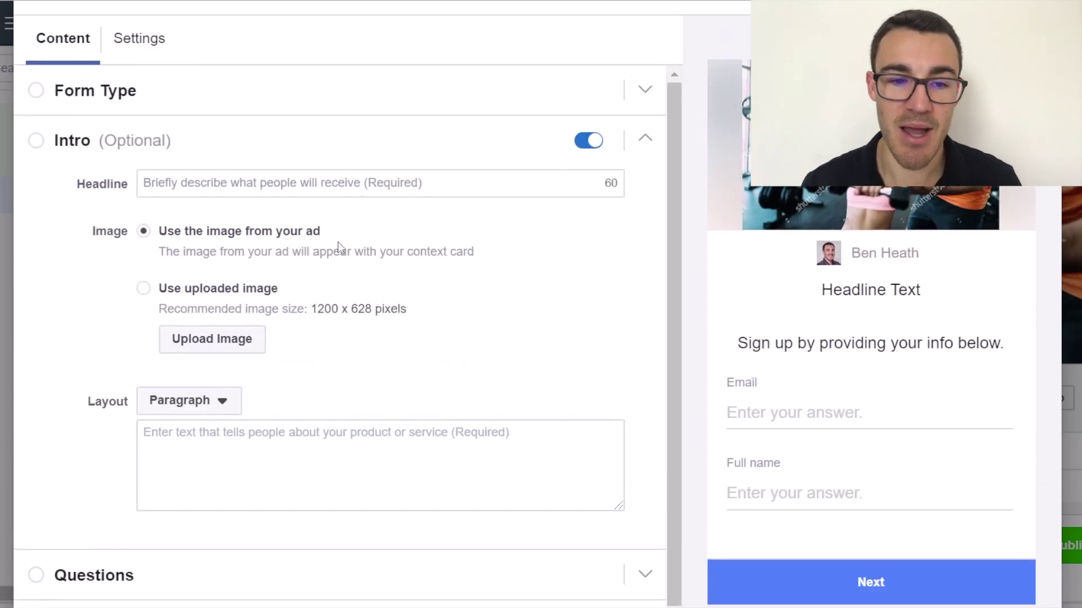
{"action": "left_click", "coordinate": [587, 142]}
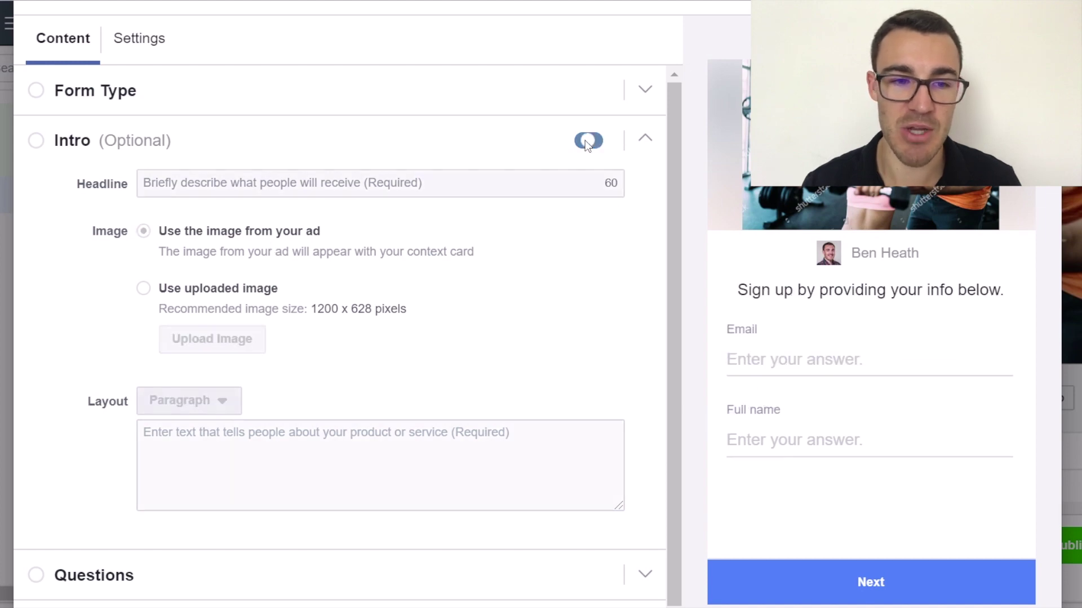
{"action": "left_click", "coordinate": [645, 139]}
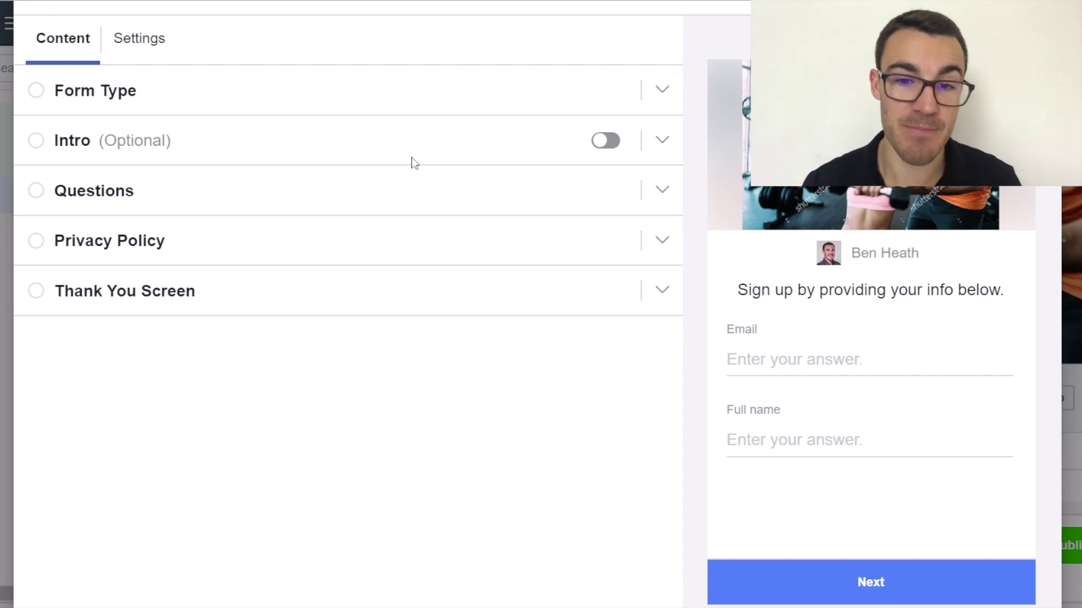
Enter the Questions headline 'Sign up for your free personal training session by submitting your info below...'.
{"action": "left_click", "coordinate": [122, 192]}
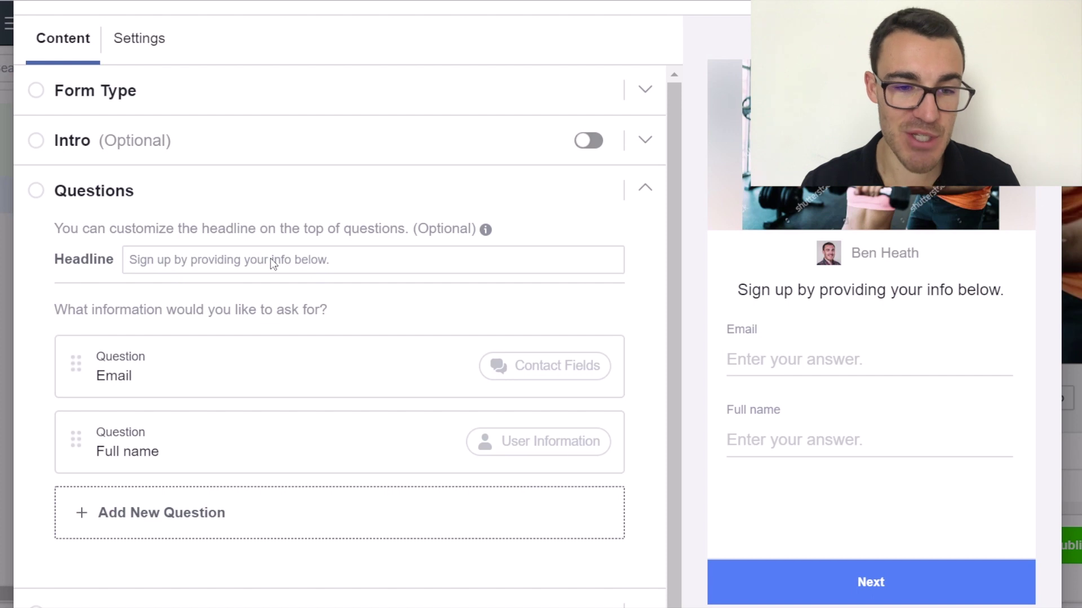
{"action": "left_click", "coordinate": [382, 267]}
{"action": "type", "text": "Si"}
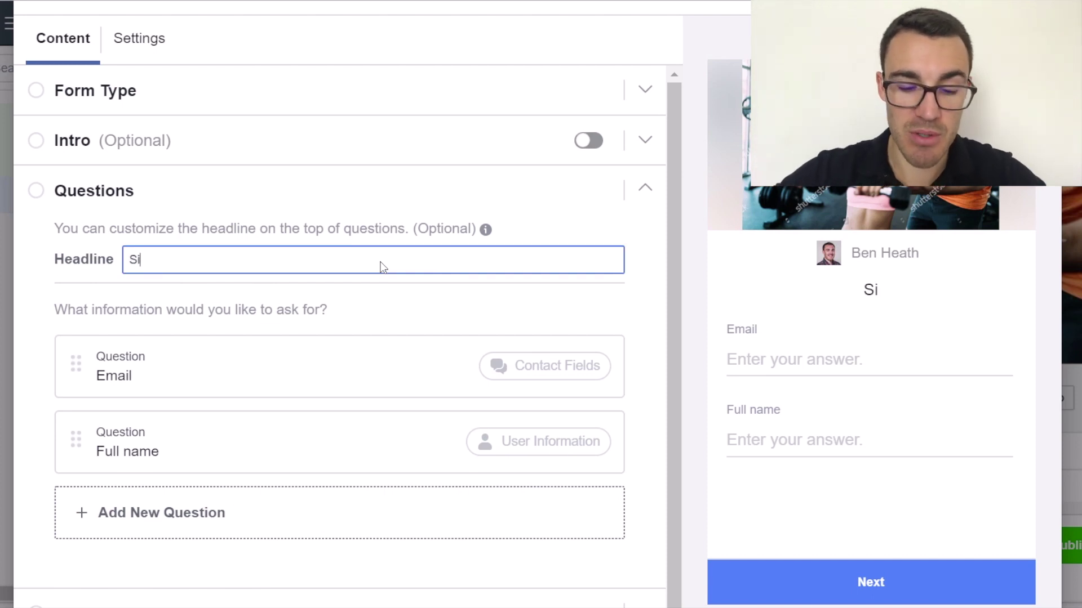
{"action": "type", "text": "gn up for your"}
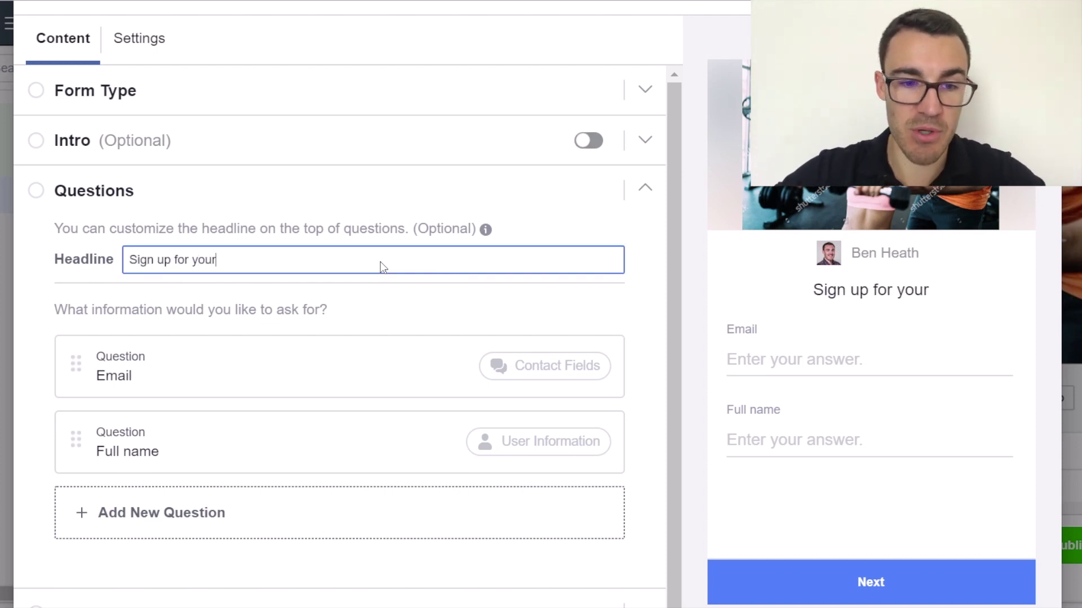
{"action": "type", "text": " free personal"}
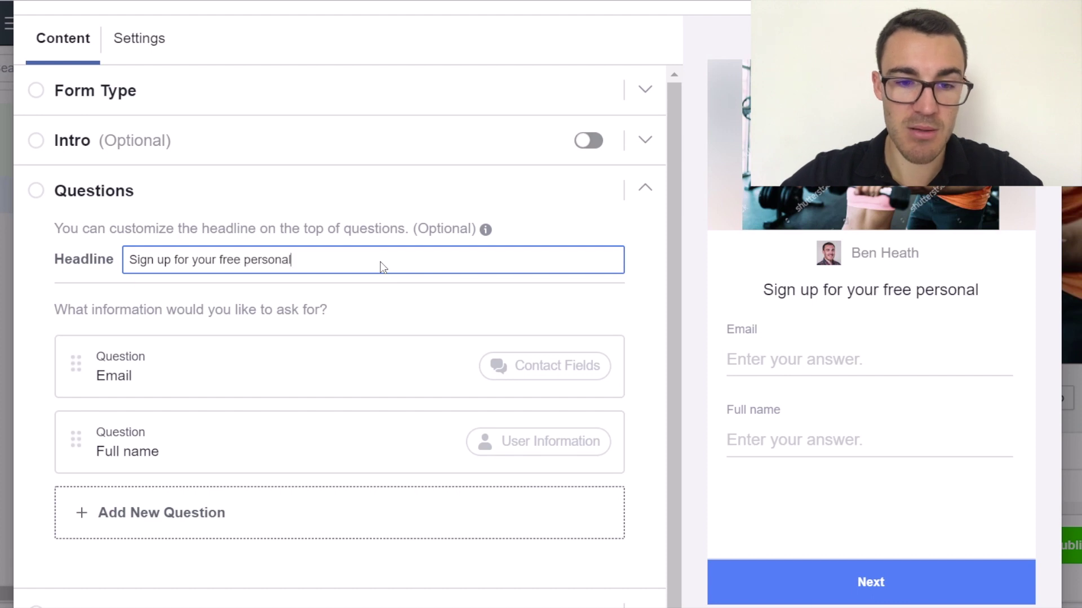
{"action": "type", "text": " training session"}
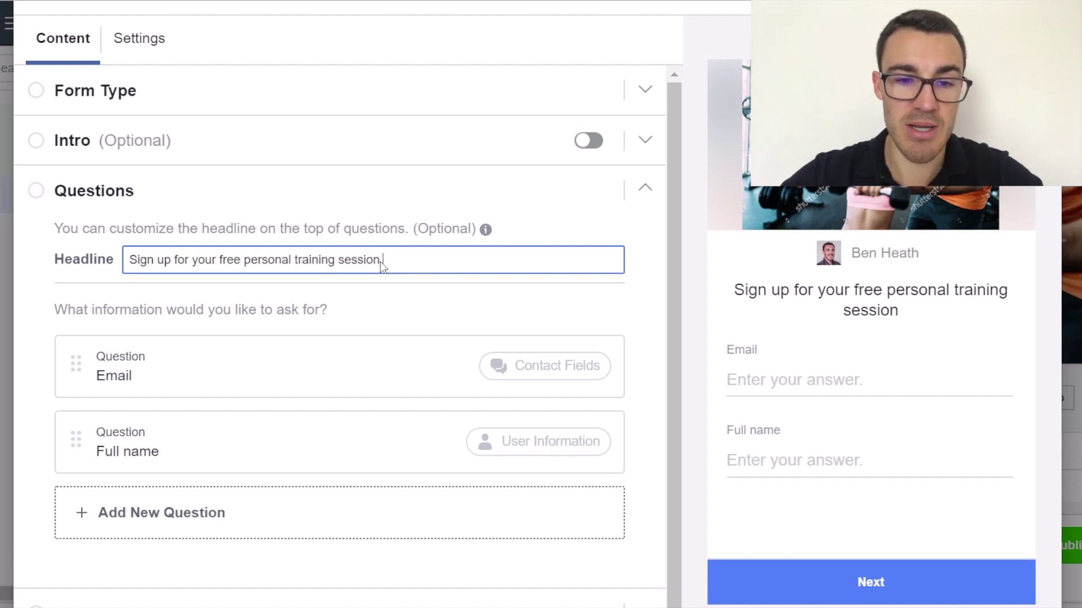
{"action": "type", "text": " by sub"}
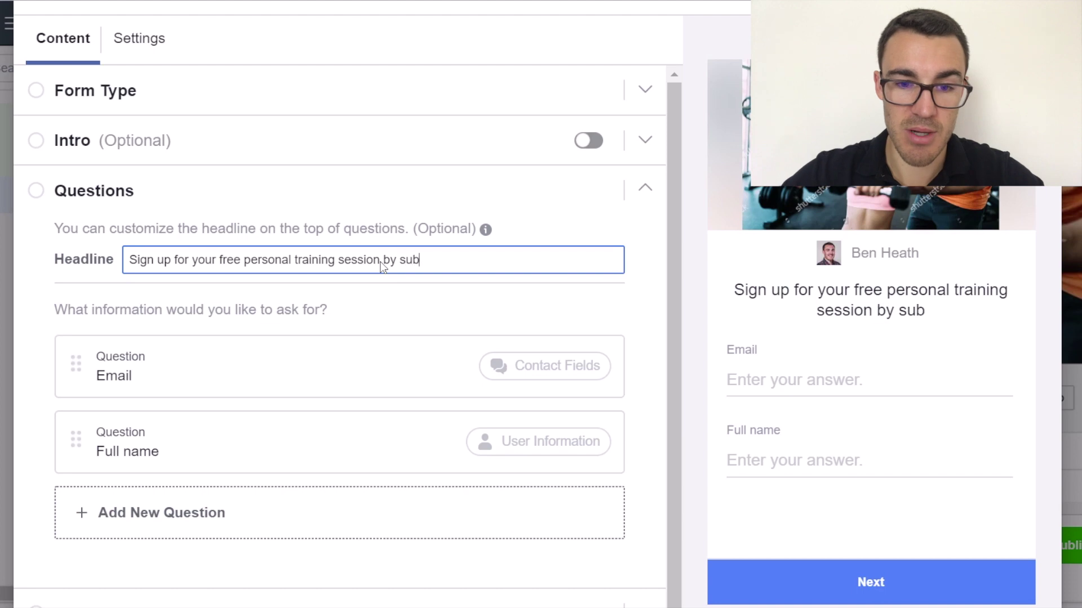
{"action": "type", "text": "mitting your ingo"}
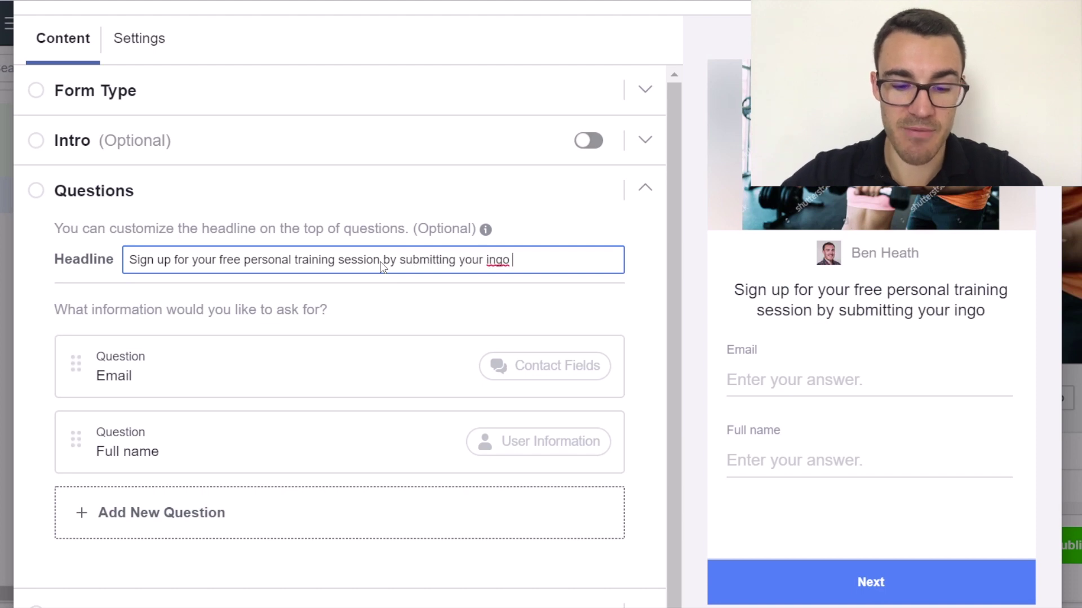
{"action": "key", "text": "BackSpace"}
{"action": "key", "text": "BackSpace"}
{"action": "type", "text": "fo be"}
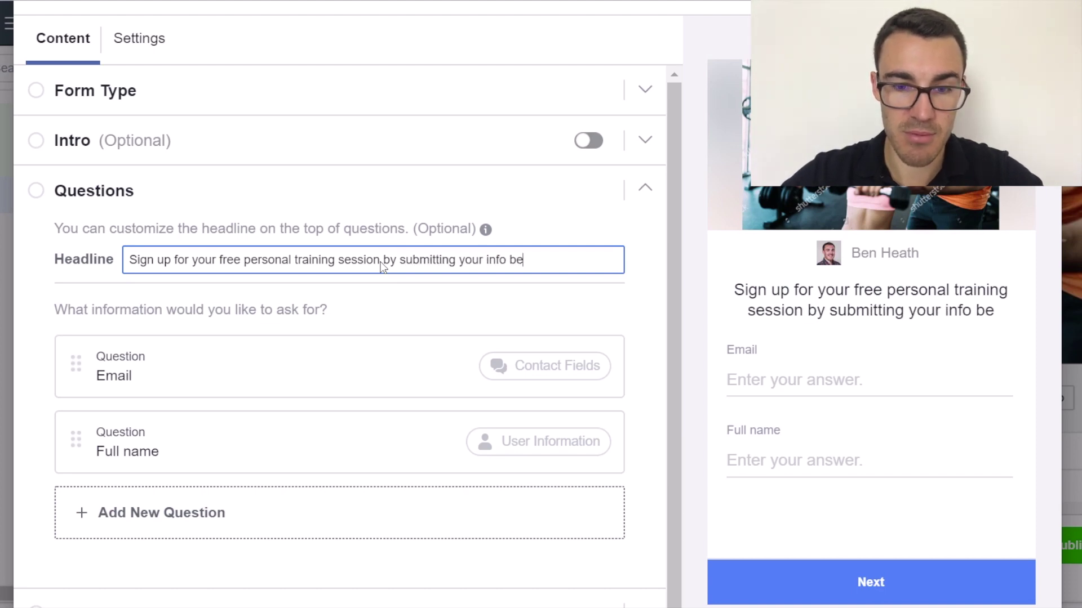
{"action": "type", "text": "low.."}
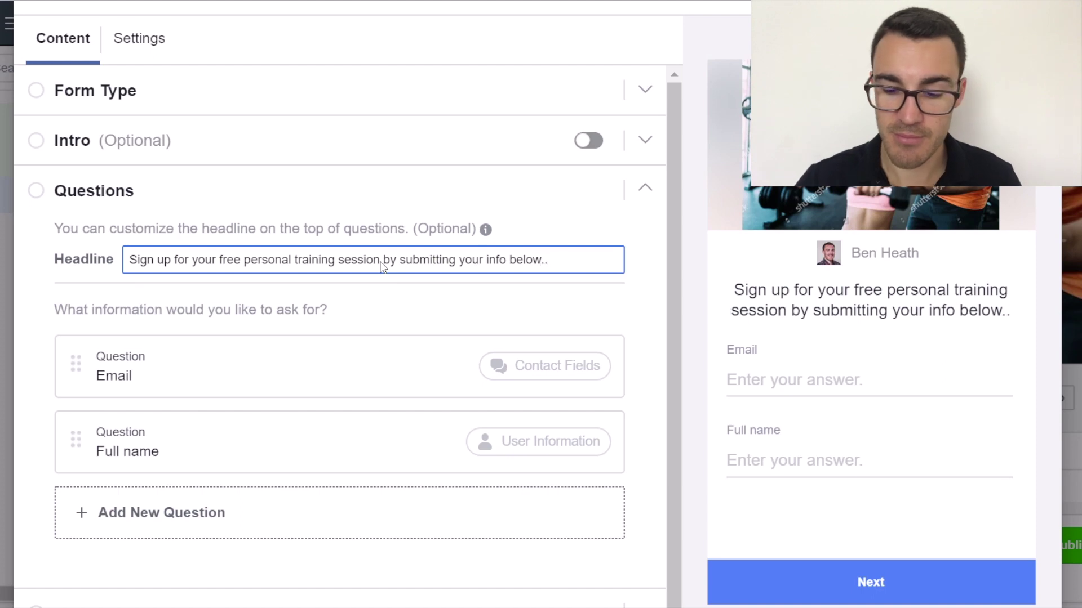
{"action": "type", "text": "."}
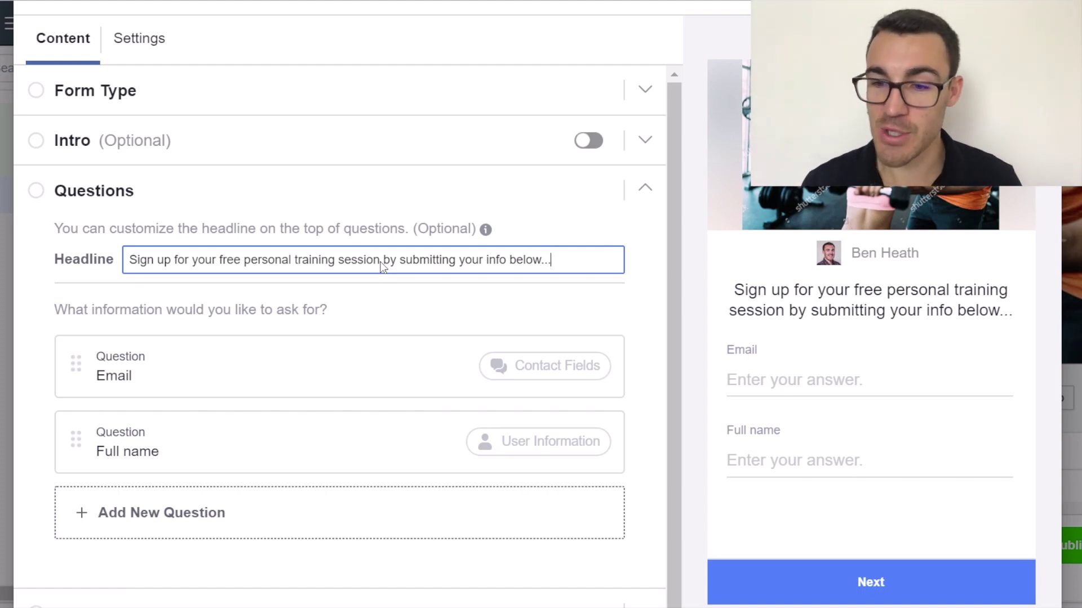
{"action": "scroll", "coordinate": [828, 321], "scroll_direction": "up", "scroll_amount": 1}
{"action": "scroll", "coordinate": [937, 352], "scroll_direction": "down", "scroll_amount": 2}
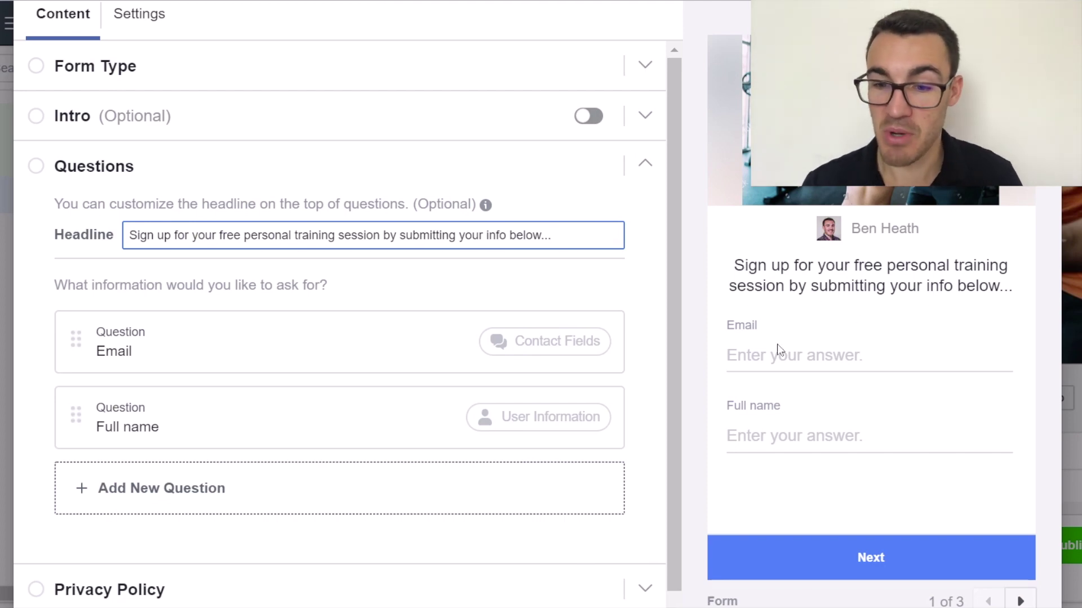
{"action": "scroll", "coordinate": [517, 258], "scroll_direction": "down", "scroll_amount": 1}
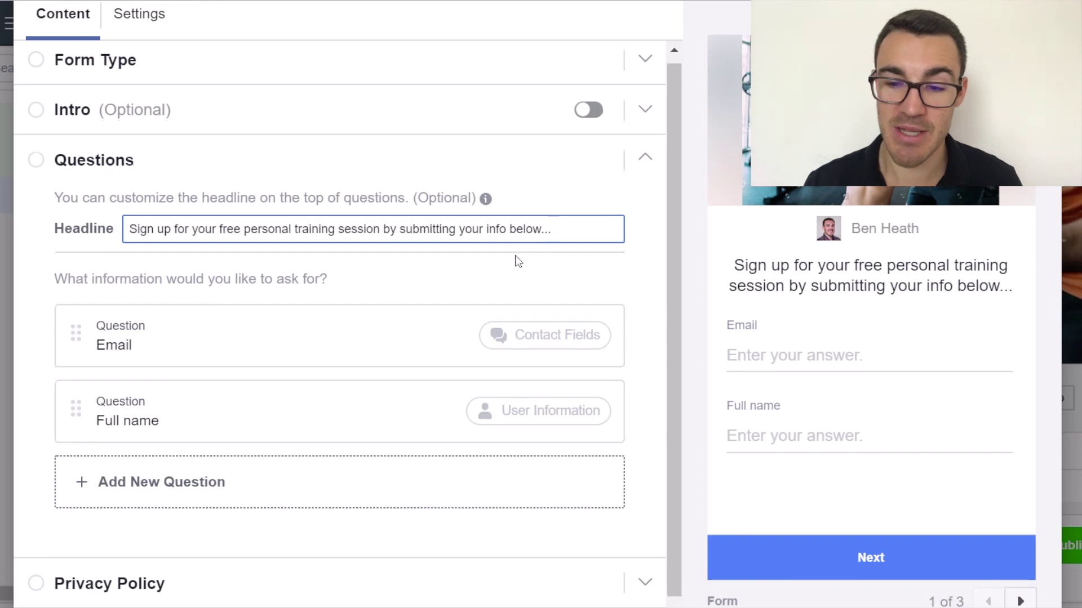
{"action": "scroll", "coordinate": [563, 258], "scroll_direction": "down", "scroll_amount": 1}
{"action": "scroll", "coordinate": [168, 327], "scroll_direction": "down", "scroll_amount": 2}
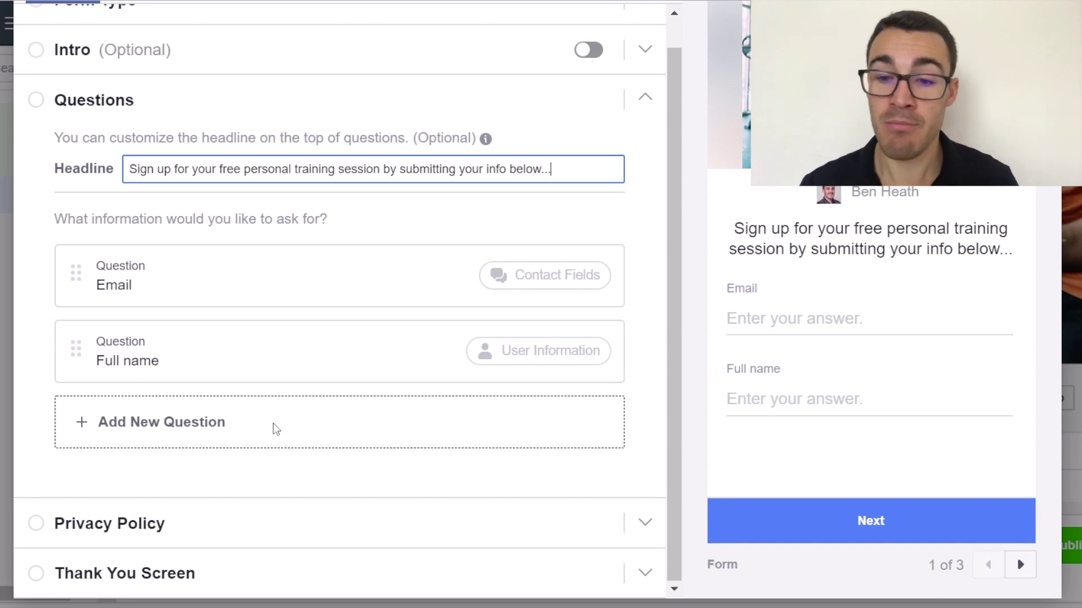
Add a Phone number contact-field question below Email and Full name.
{"action": "left_click", "coordinate": [152, 419]}
{"action": "mouse_move", "coordinate": [186, 393]}
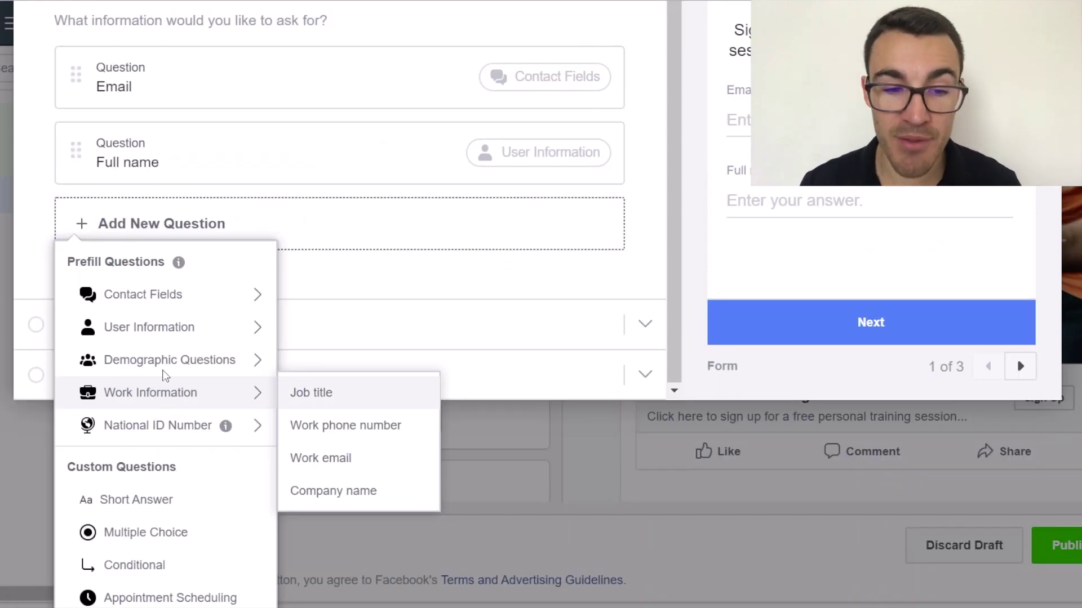
{"action": "mouse_move", "coordinate": [188, 302]}
{"action": "left_click", "coordinate": [292, 324]}
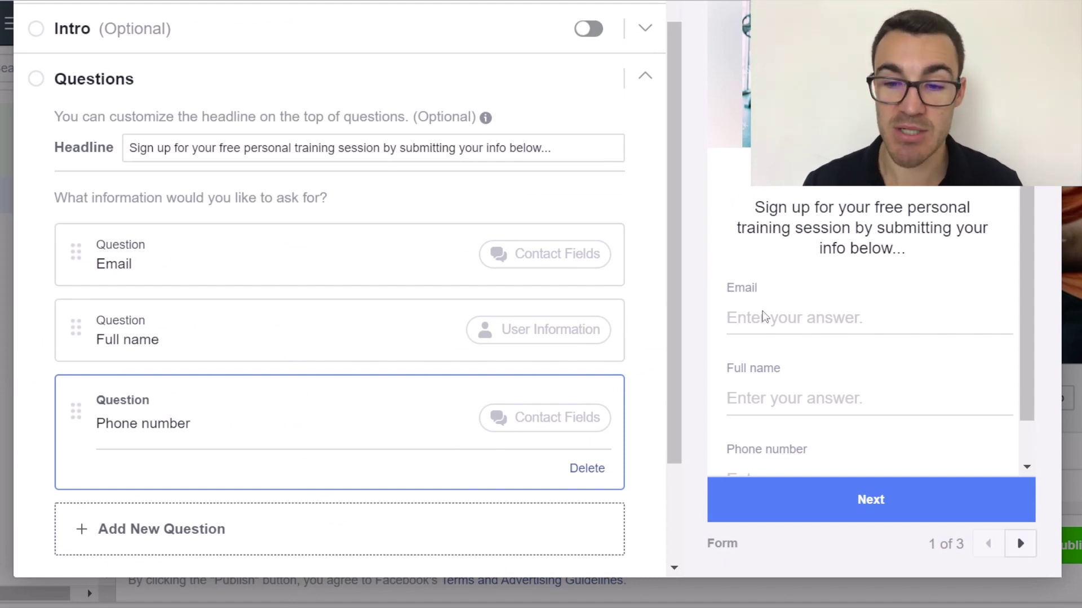
{"action": "scroll", "coordinate": [857, 333], "scroll_direction": "down", "scroll_amount": 1}
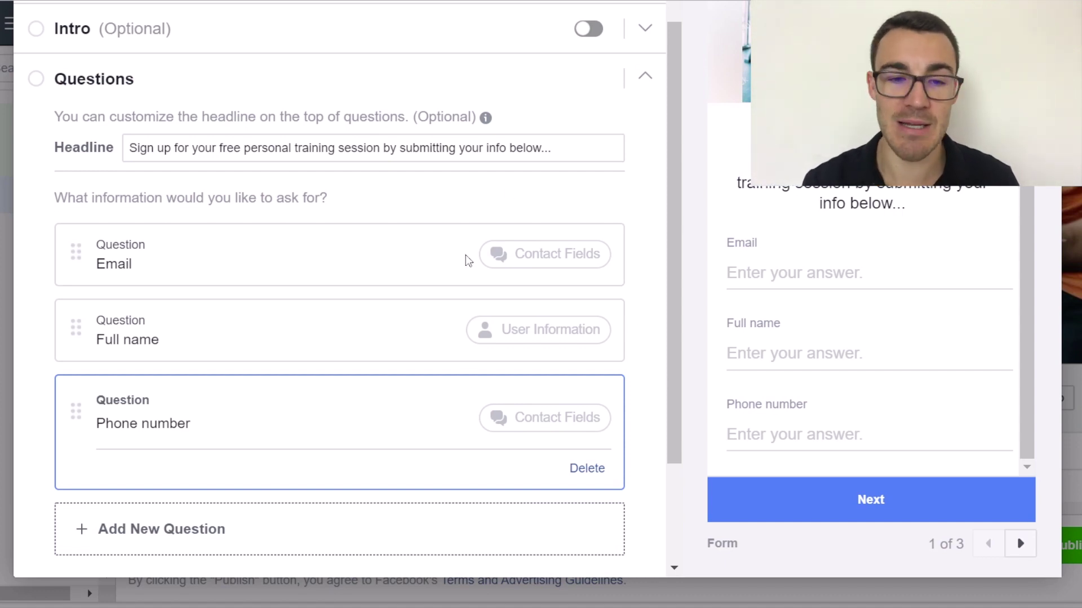
{"action": "scroll", "coordinate": [454, 254], "scroll_direction": "down", "scroll_amount": 2}
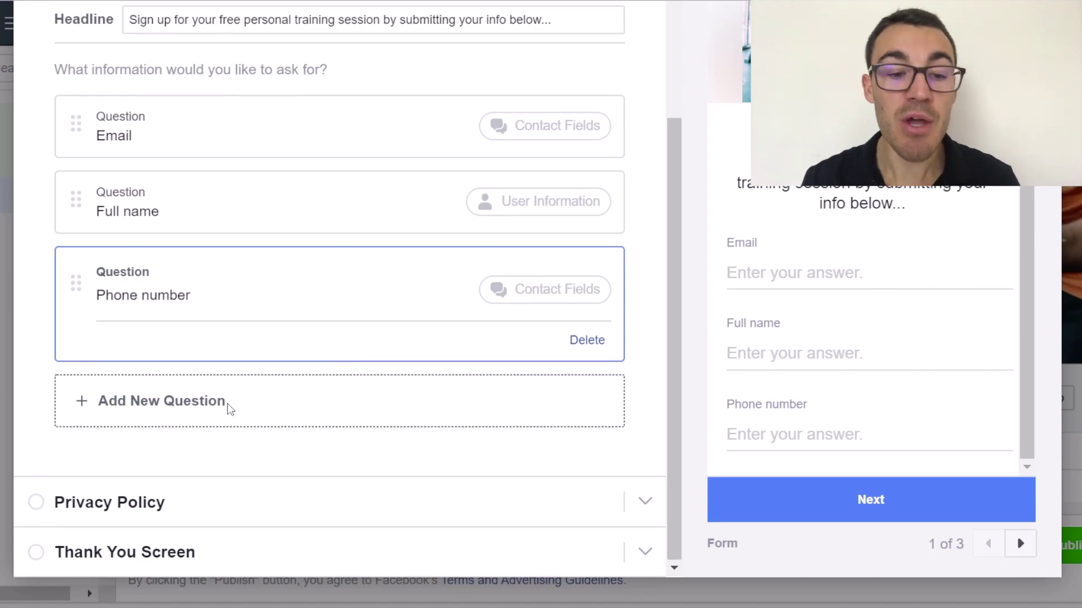
{"action": "left_click", "coordinate": [161, 401]}
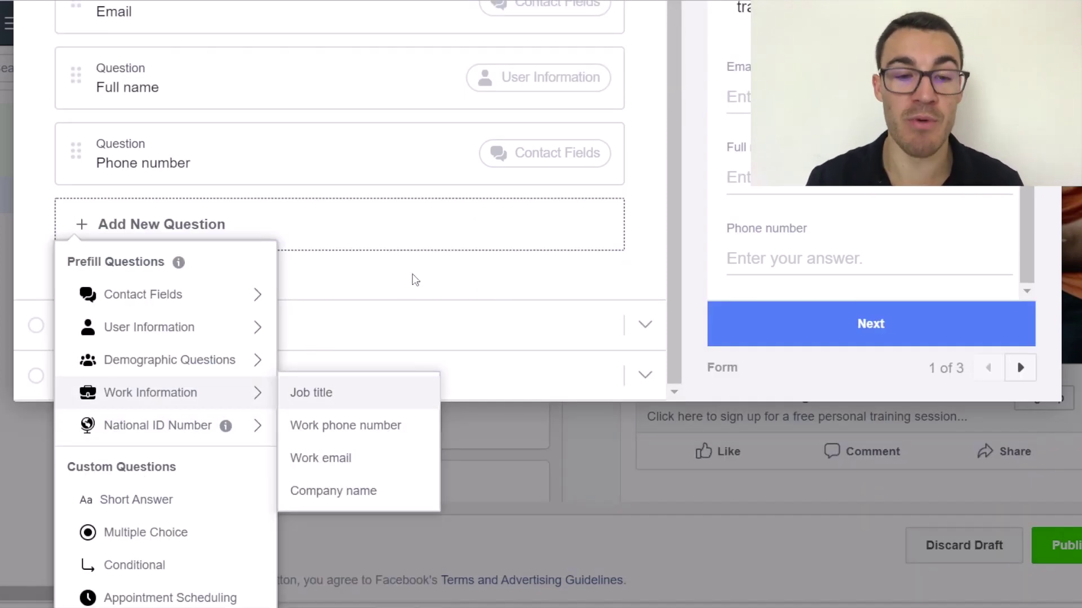
{"action": "left_click", "coordinate": [333, 231]}
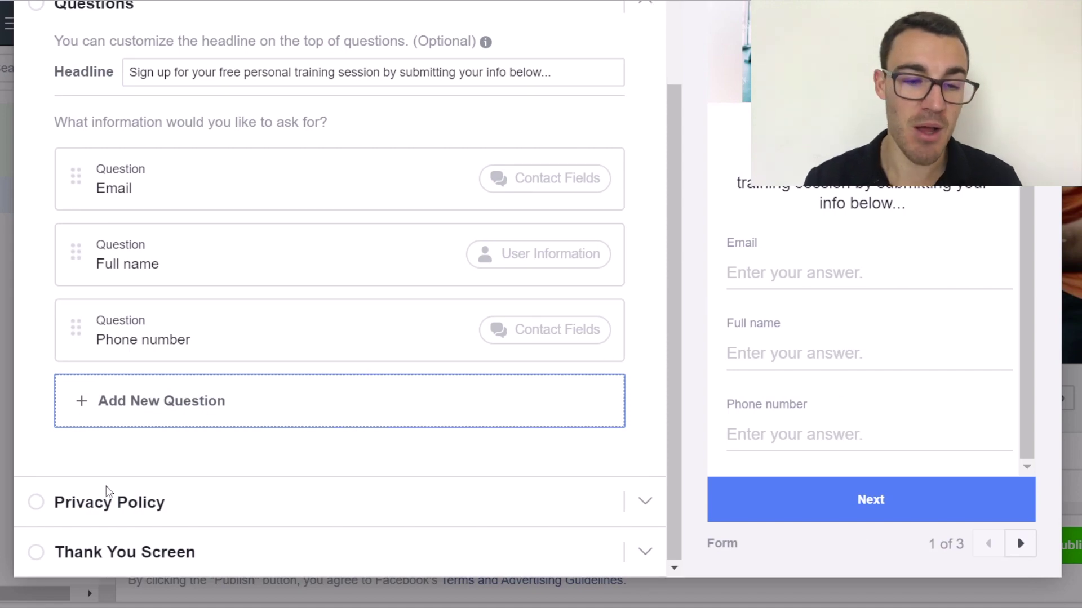
{"action": "left_click", "coordinate": [80, 509]}
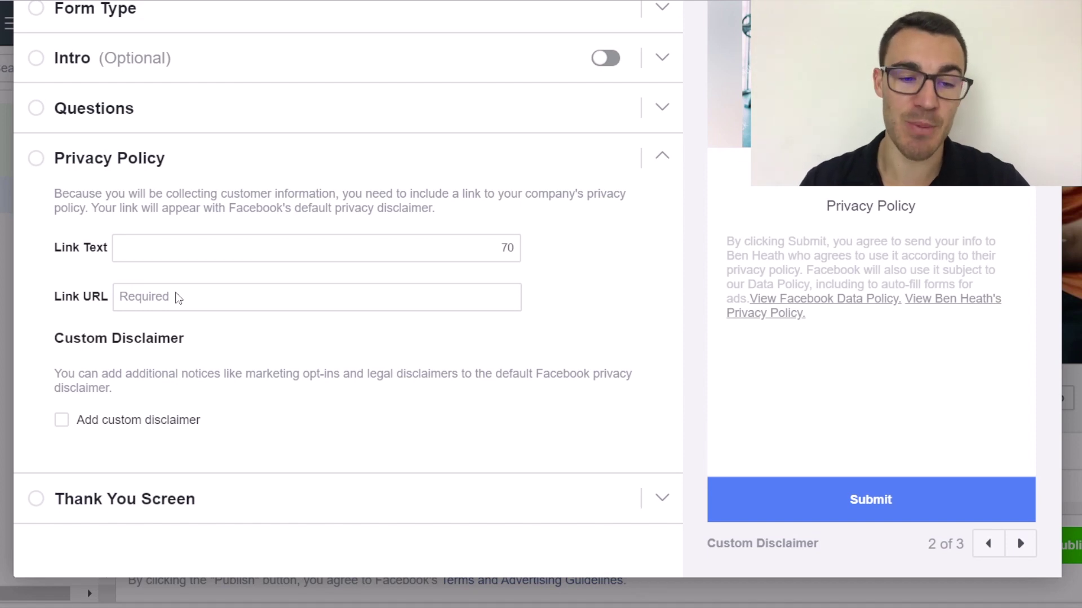
Expand the Thank You Screen settings so the preview shows 'Thanks, you're all set.'.
{"action": "left_click", "coordinate": [149, 498]}
{"action": "scroll", "coordinate": [389, 376], "scroll_direction": "down", "scroll_amount": 1}
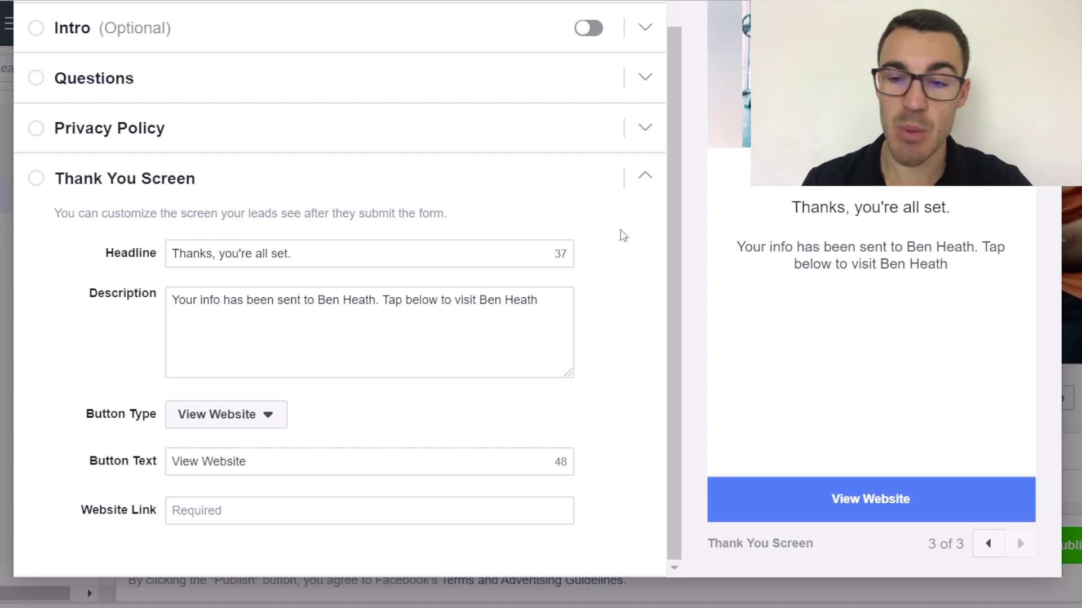
Reword the thank-you description's ending: the trainer will be in touch shortly to arrange the free personal training session.
{"action": "left_click_drag", "start_coordinate": [543, 311], "coordinate": [306, 311]}
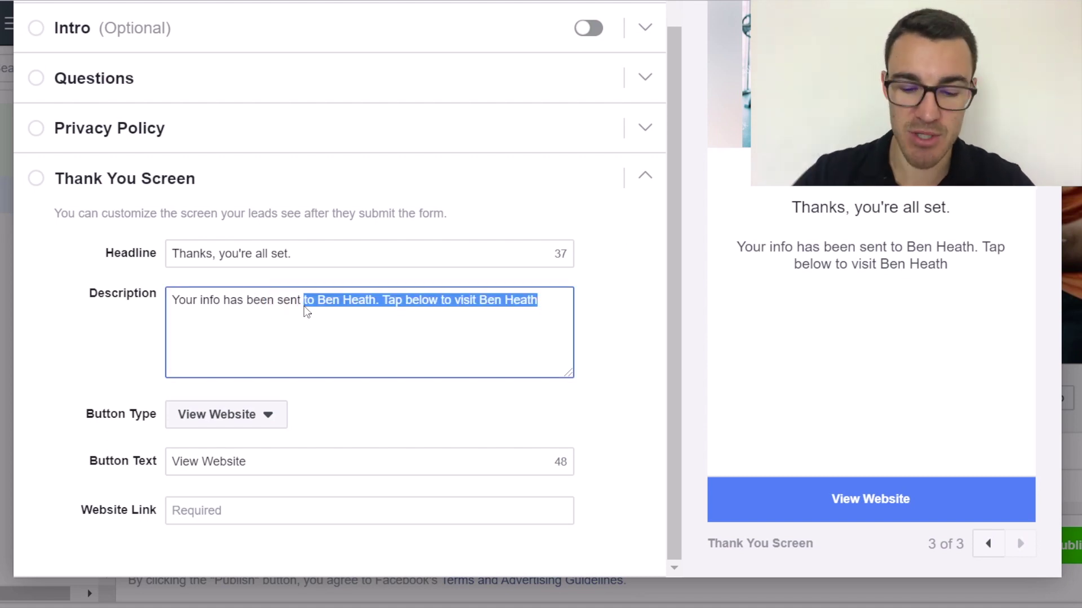
{"action": "type", "text": "to Pe"}
{"action": "key", "text": "BackSpace"}
{"action": "key", "text": "BackSpace"}
{"action": "key", "text": "BackSpace"}
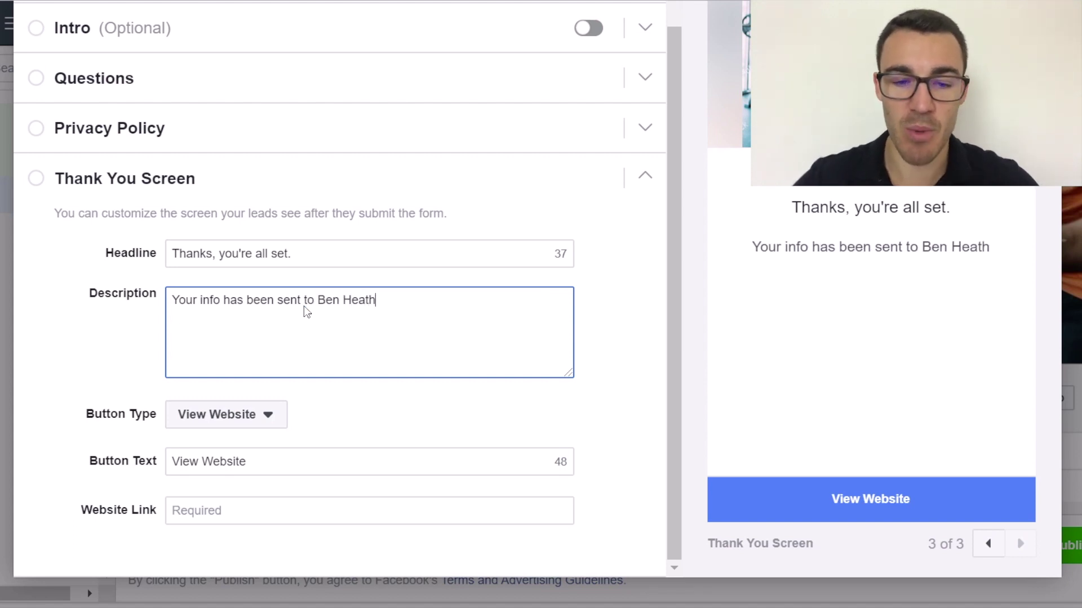
{"action": "type", "text": ","}
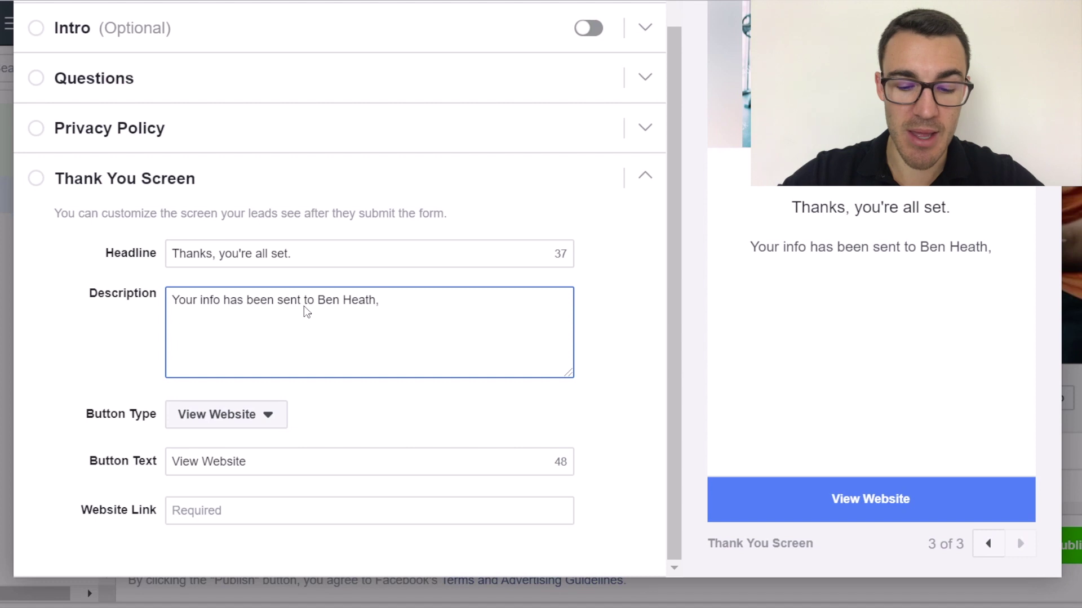
{"action": "type", "text": " they will be in "}
{"action": "type", "text": "touch shortly to a"}
{"action": "type", "text": "rrange your f"}
{"action": "type", "text": "ree personal tr"}
{"action": "type", "text": "aingin se"}
{"action": "key", "text": "BackSpace"}
{"action": "key", "text": "BackSpace"}
{"action": "key", "text": "BackSpace"}
{"action": "key", "text": "BackSpace"}
{"action": "key", "text": "BackSpace"}
{"action": "key", "text": "BackSpace"}
{"action": "type", "text": "ing session."}
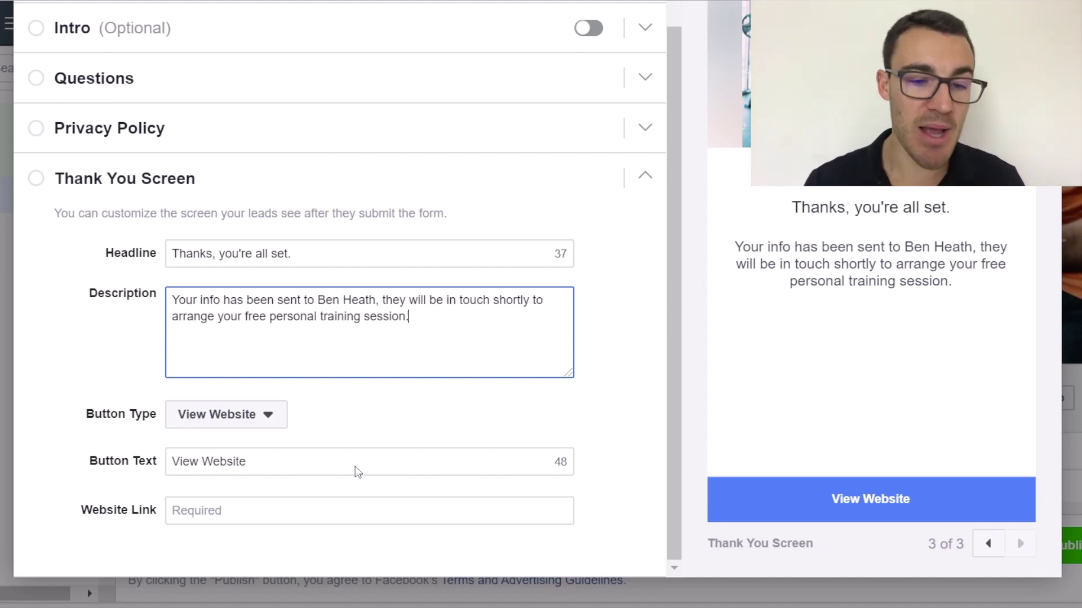
Try Call Business and Download as the thank-you button type, finally settling on View Website.
{"action": "left_click", "coordinate": [262, 422]}
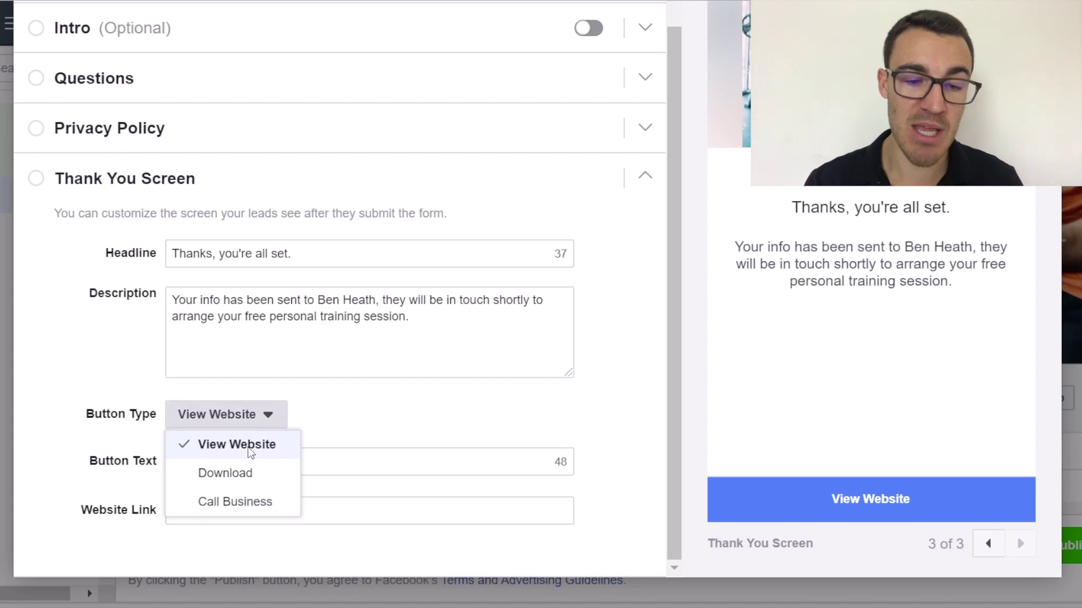
{"action": "left_click", "coordinate": [351, 416]}
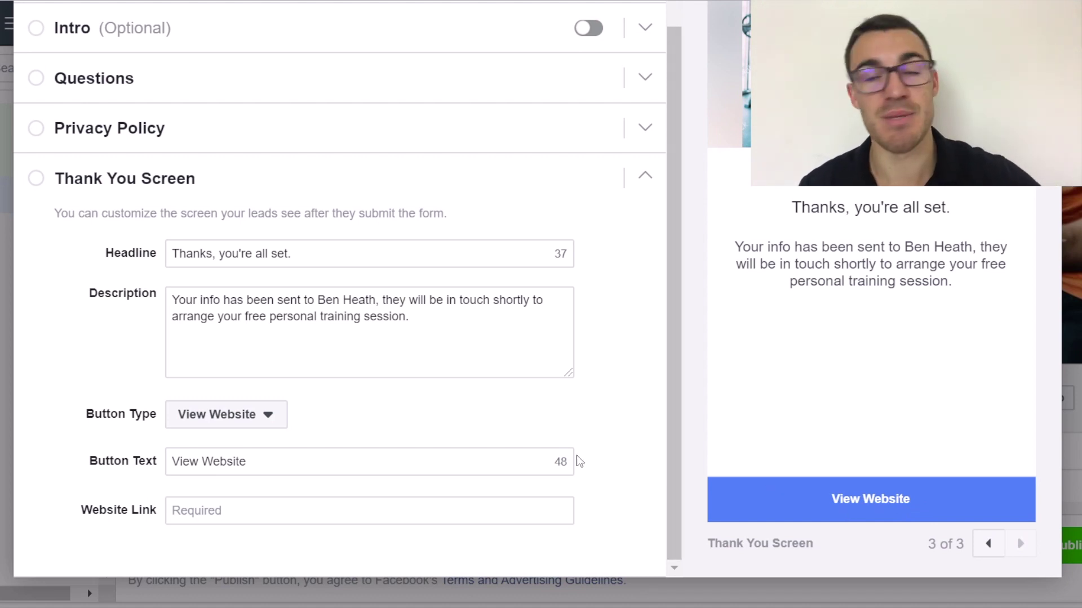
{"action": "left_click", "coordinate": [258, 418]}
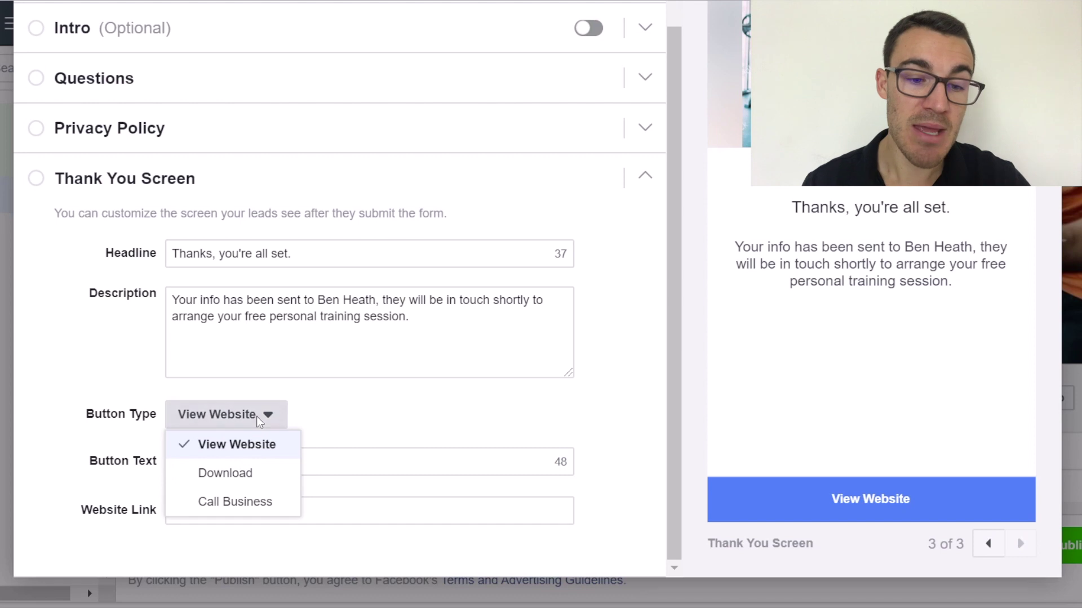
{"action": "left_click", "coordinate": [249, 503]}
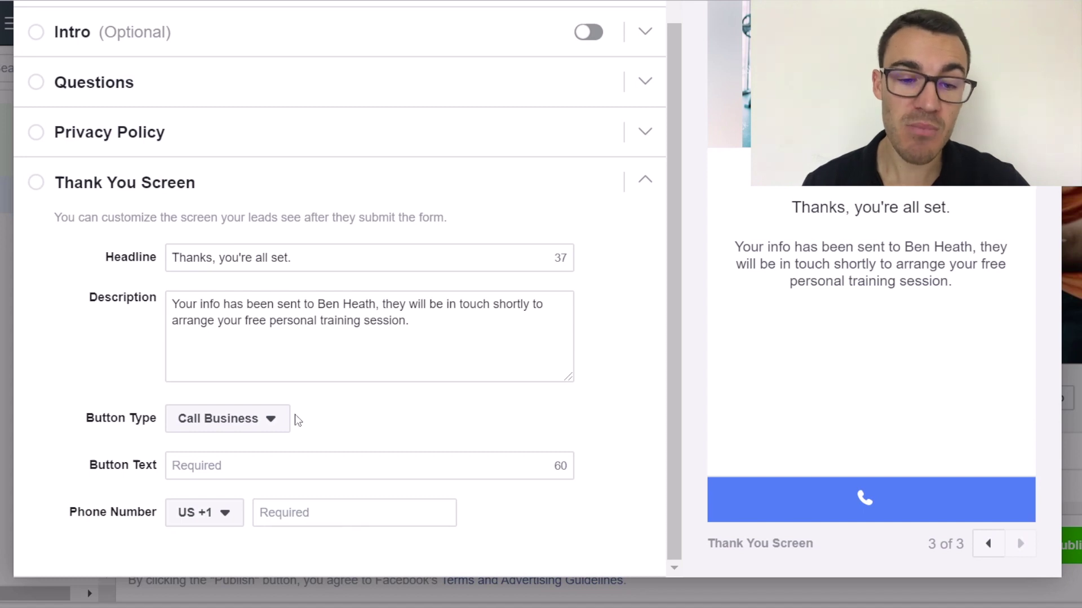
{"action": "left_click", "coordinate": [271, 418]}
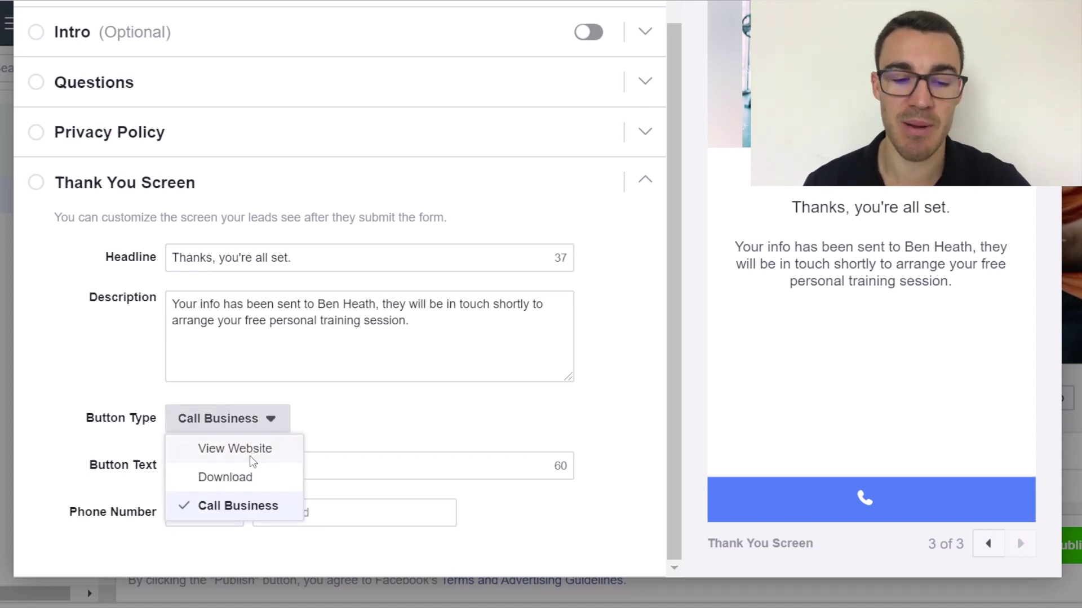
{"action": "left_click", "coordinate": [282, 451]}
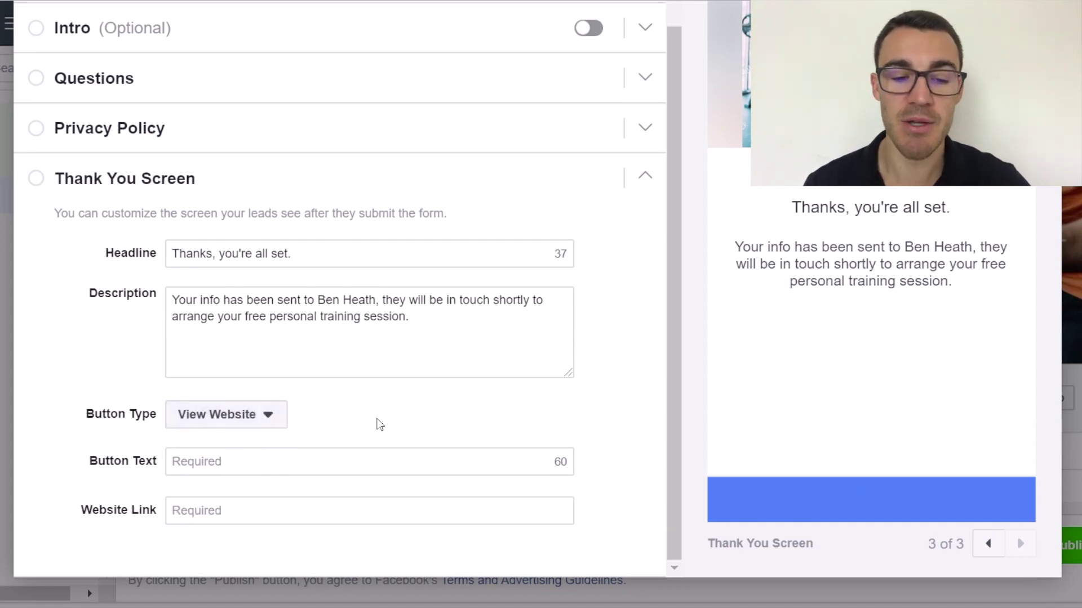
{"action": "left_click", "coordinate": [260, 420]}
{"action": "left_click", "coordinate": [277, 470]}
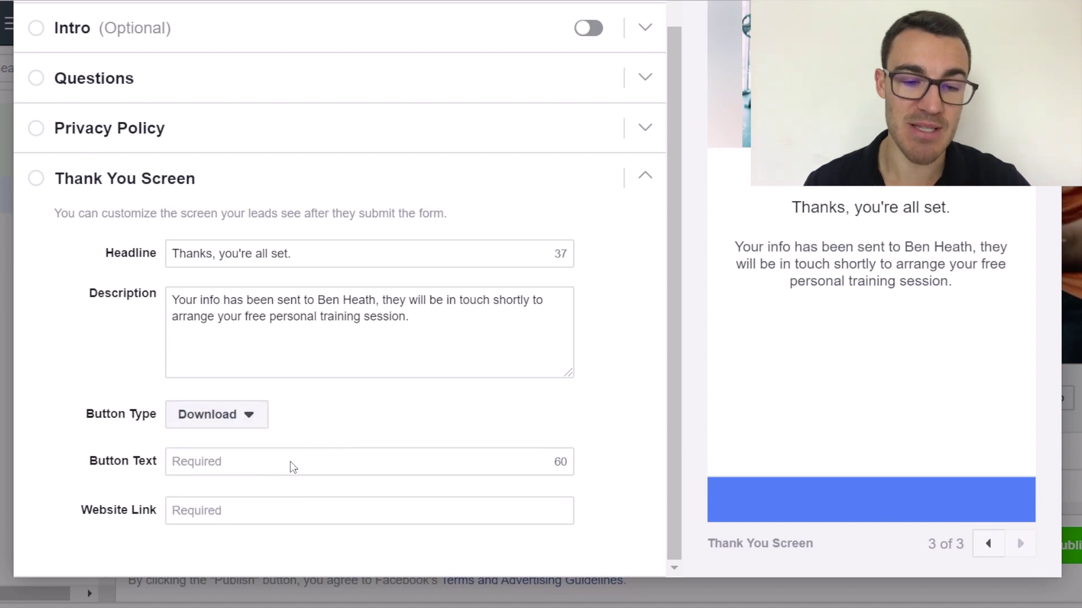
{"action": "left_click", "coordinate": [252, 420]}
{"action": "left_click", "coordinate": [239, 446]}
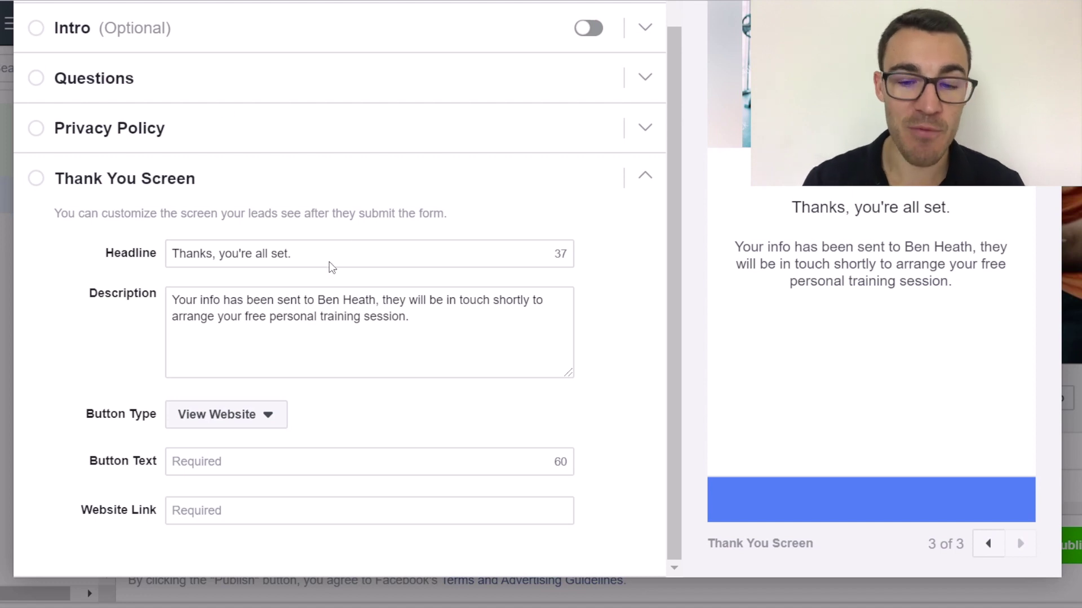
{"action": "scroll", "coordinate": [628, 367], "scroll_direction": "up", "scroll_amount": 5}
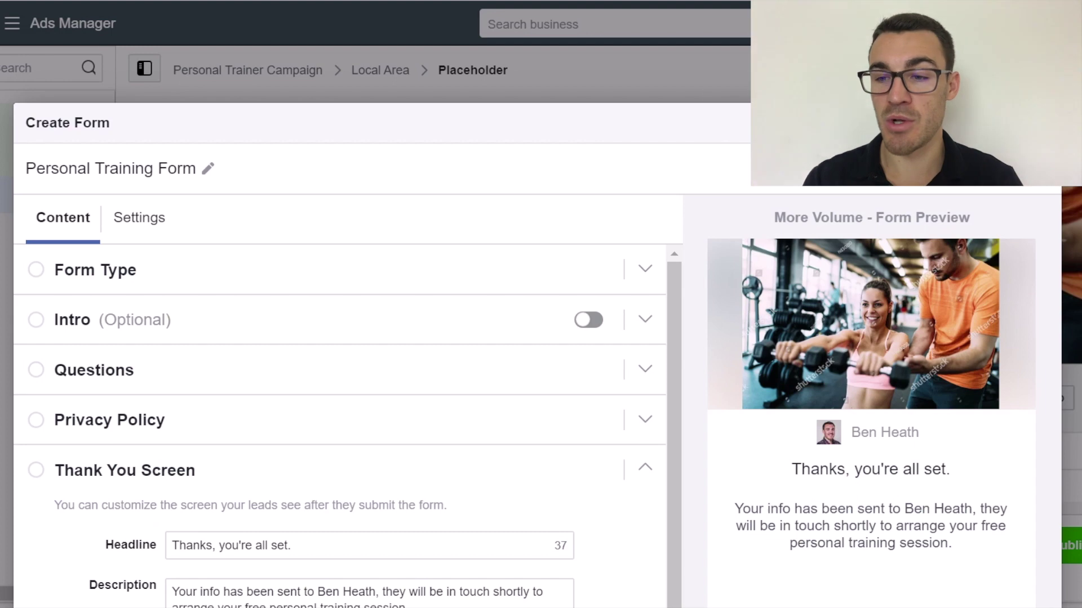
Close the lead form editor, confirming with OK in the Close Lead Form dialog after one cancelled attempt.
{"action": "left_click", "coordinate": [1053, 123]}
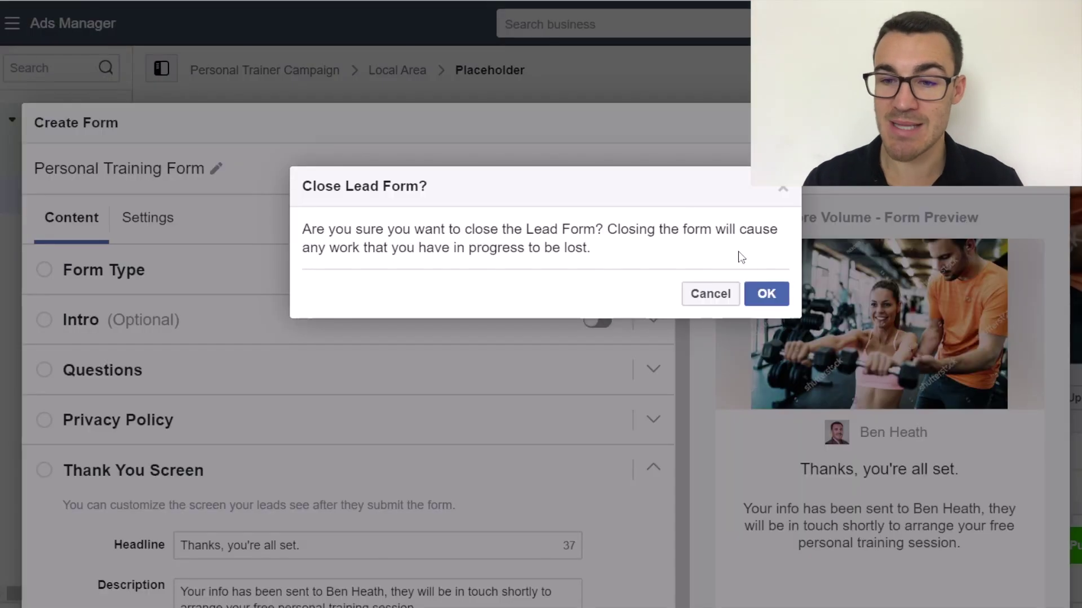
{"action": "left_click", "coordinate": [711, 294]}
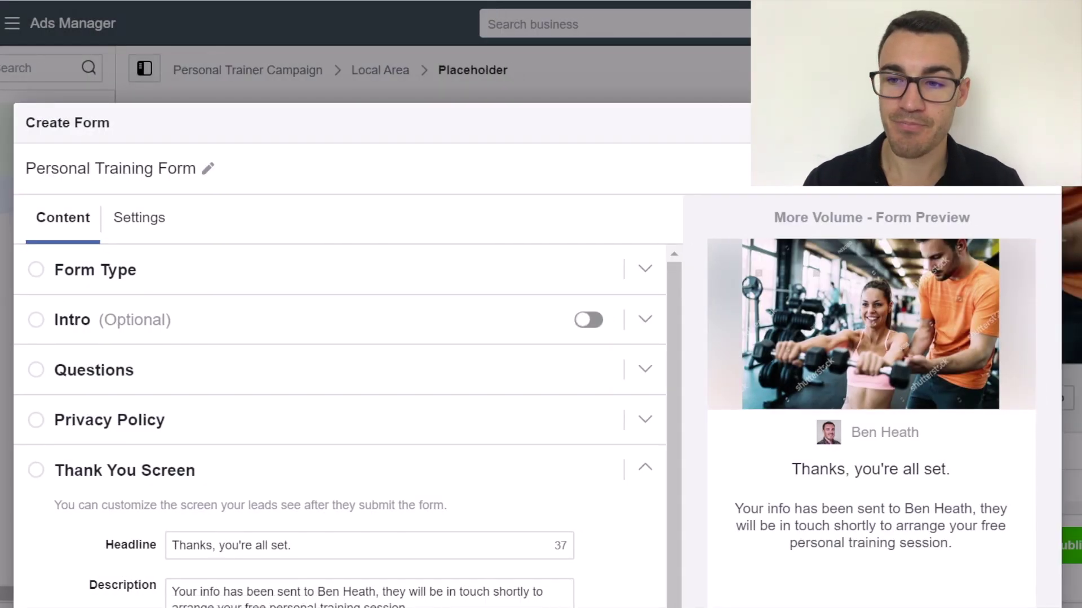
{"action": "left_click", "coordinate": [1054, 123]}
{"action": "left_click", "coordinate": [749, 291]}
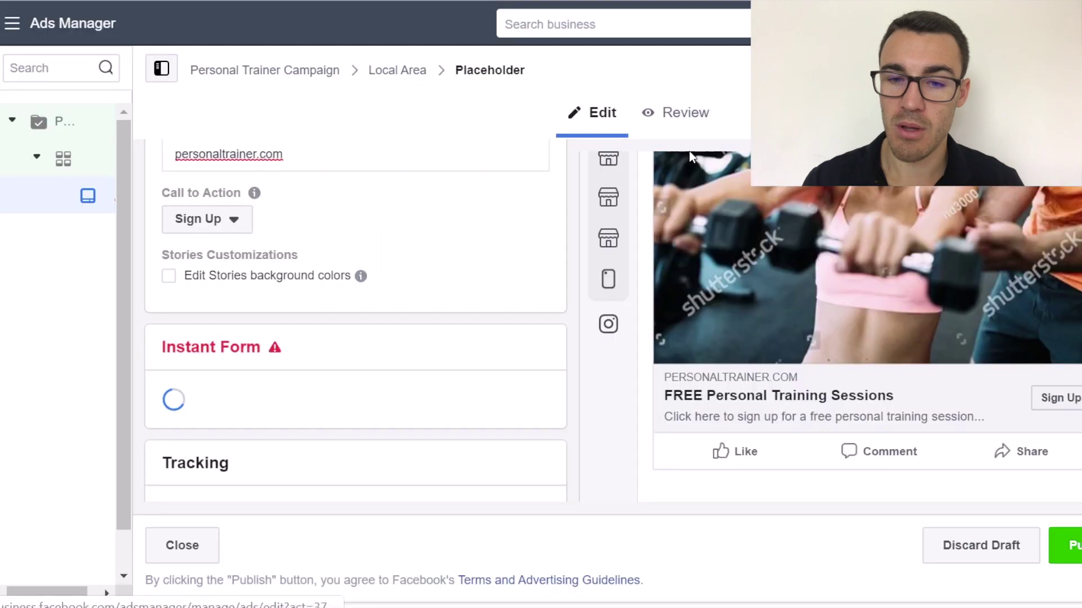